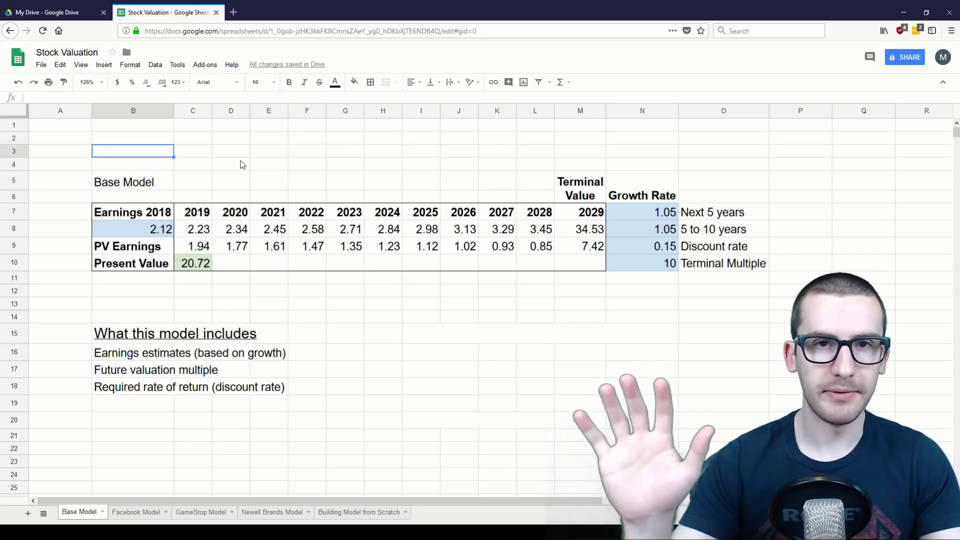
Examine the base model's inputs: 2018 earnings, both growth rates, the discount rate and the terminal multiple.
click(140, 228)
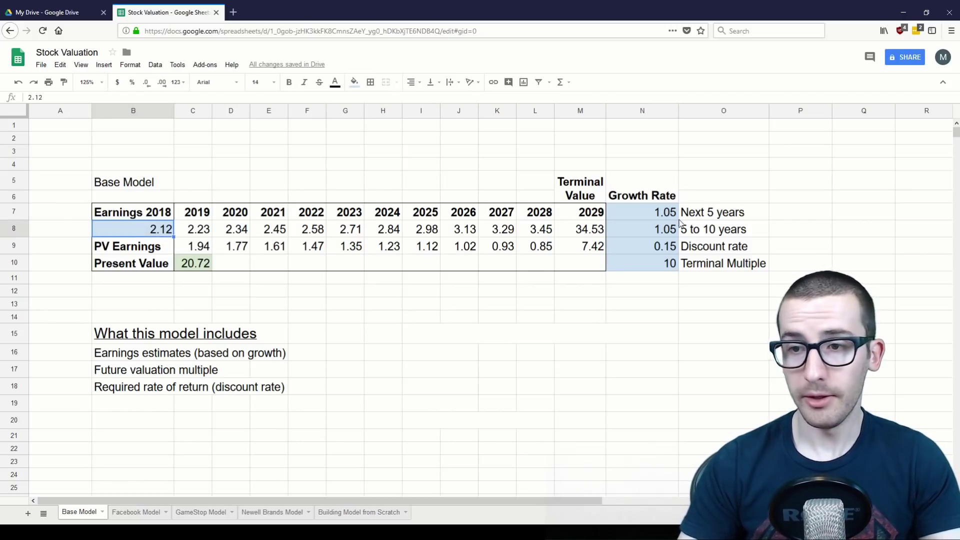
click(712, 219)
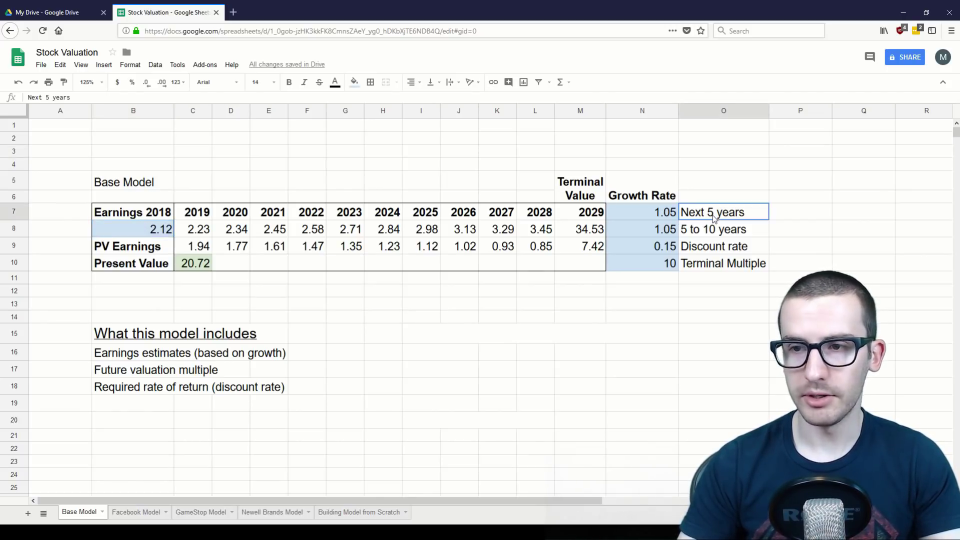
click(665, 215)
click(709, 234)
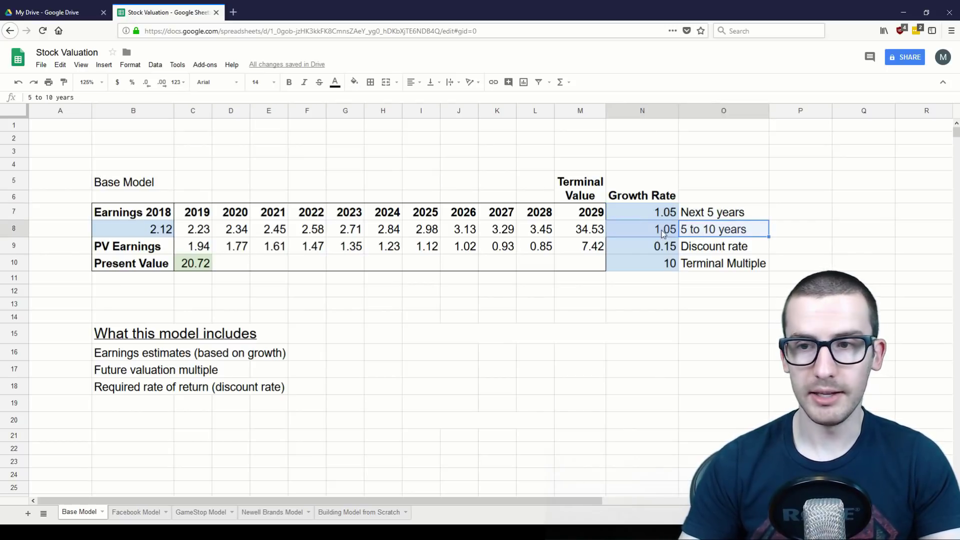
key(Down)
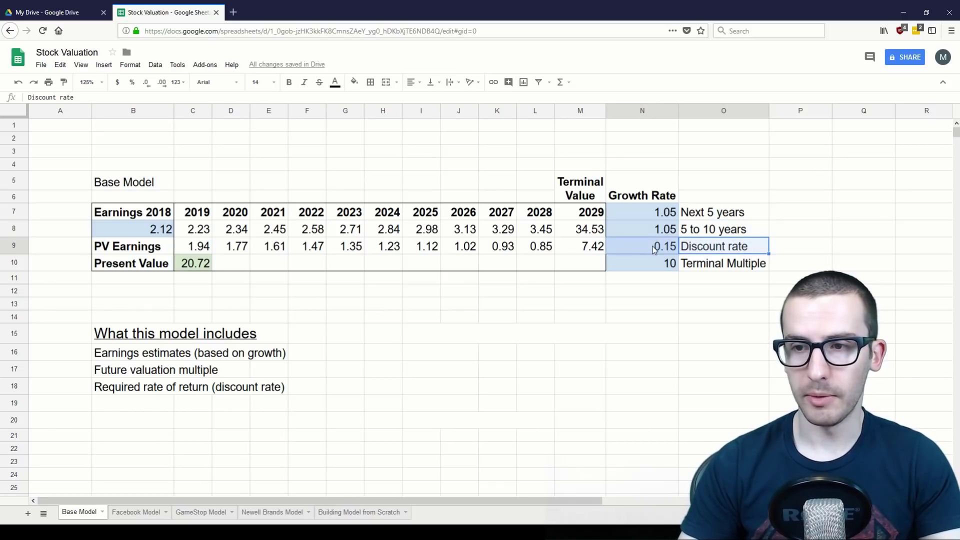
click(702, 250)
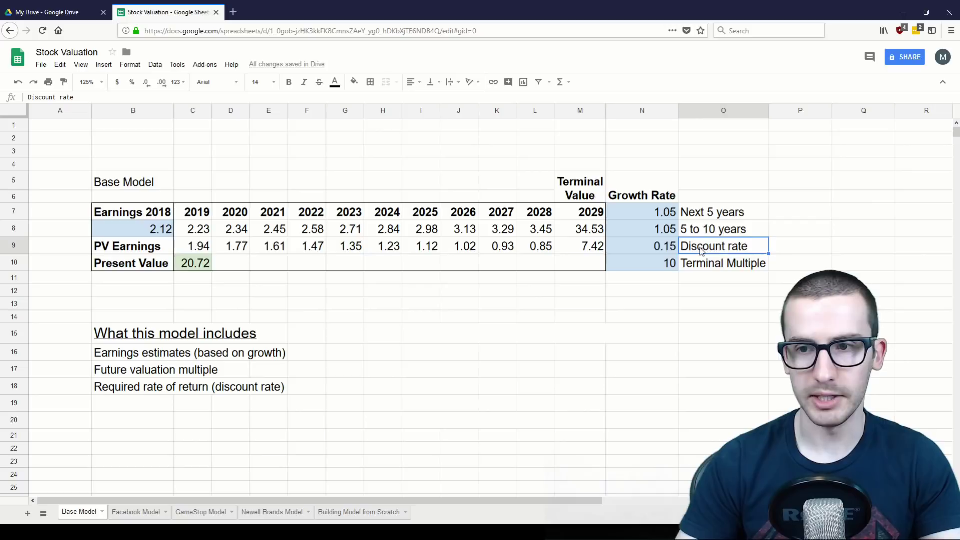
click(709, 268)
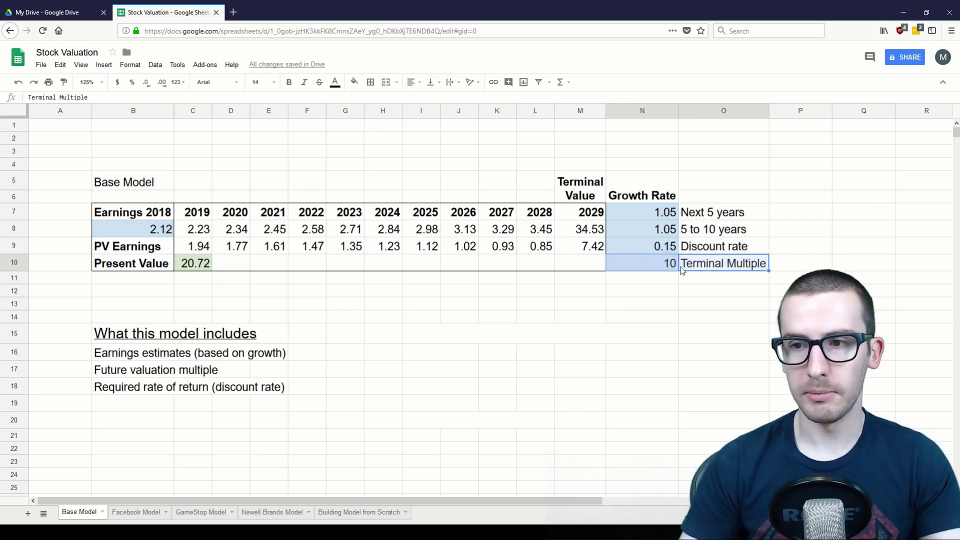
click(676, 266)
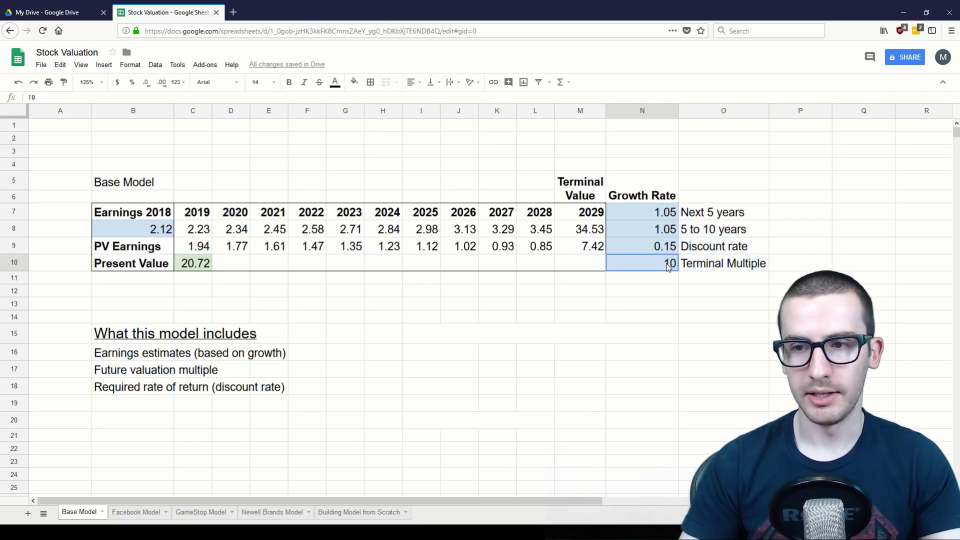
click(712, 266)
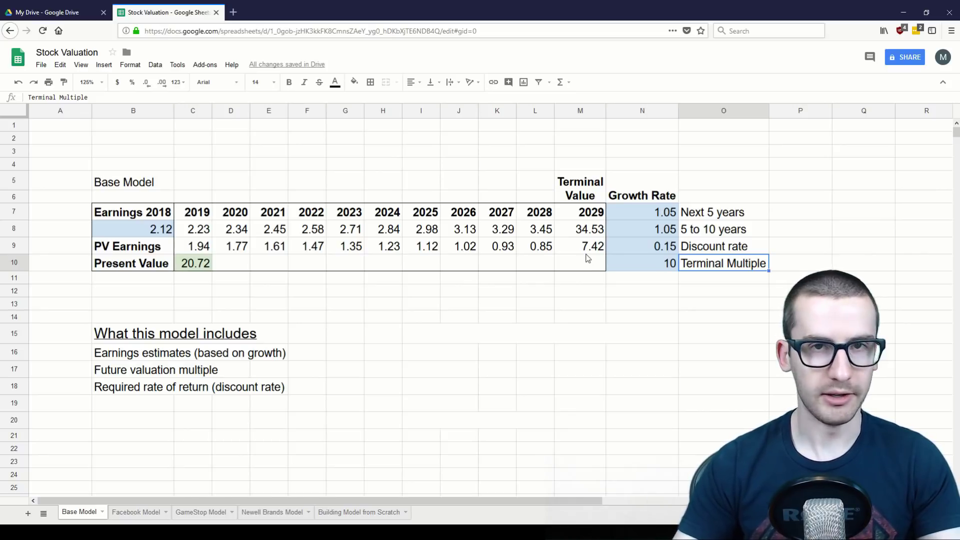
click(625, 267)
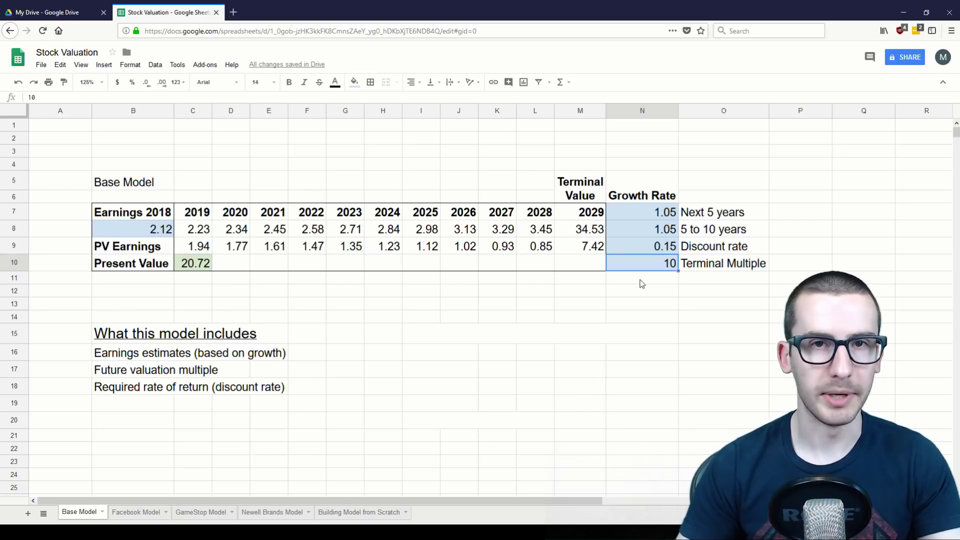
click(230, 263)
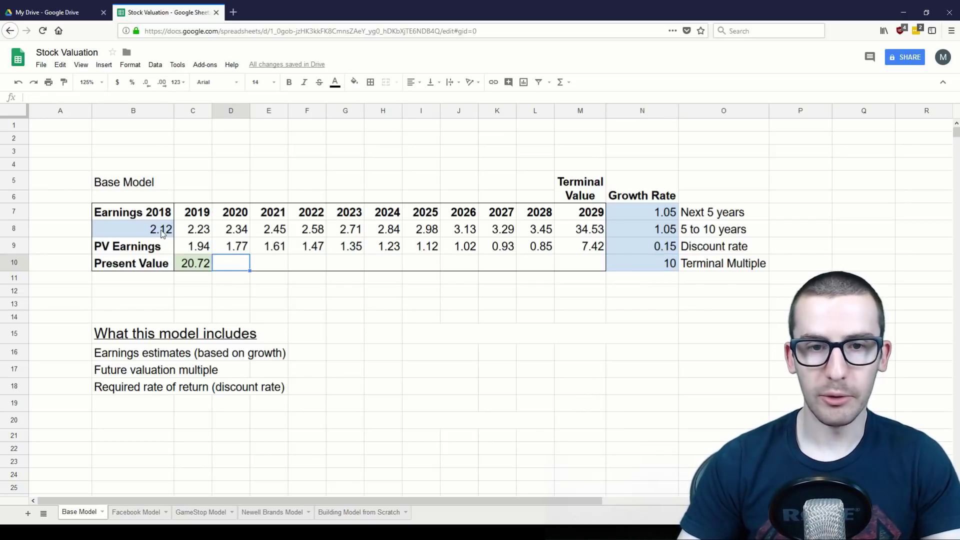
click(158, 230)
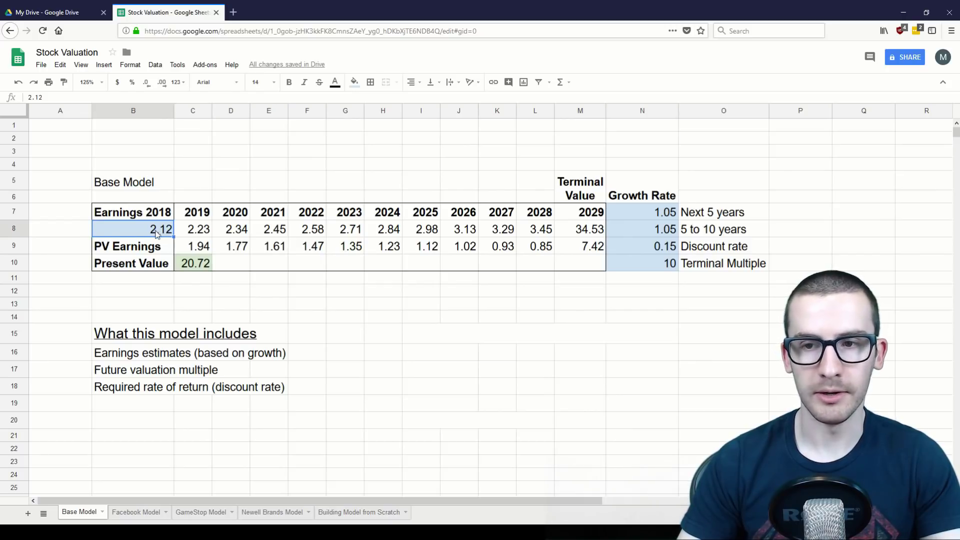
click(647, 214)
click(649, 231)
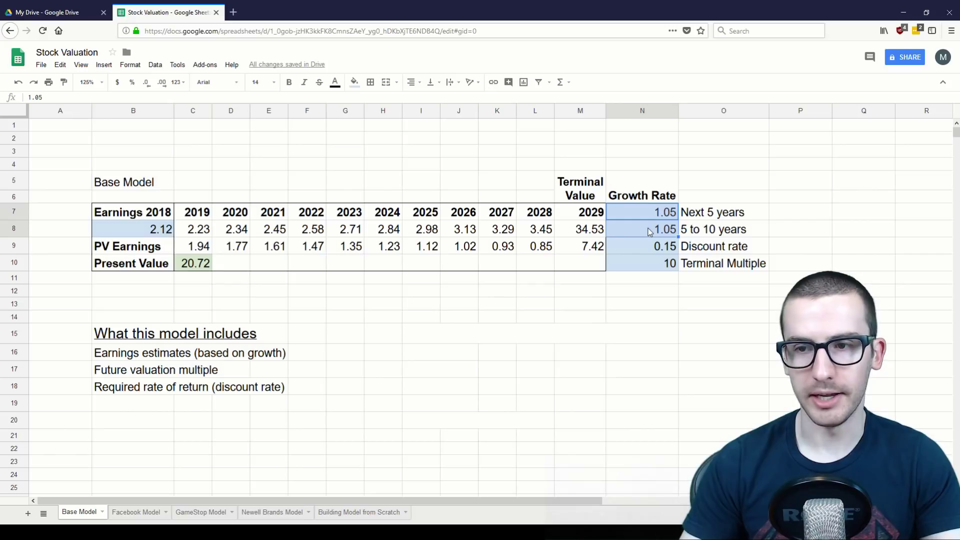
click(712, 218)
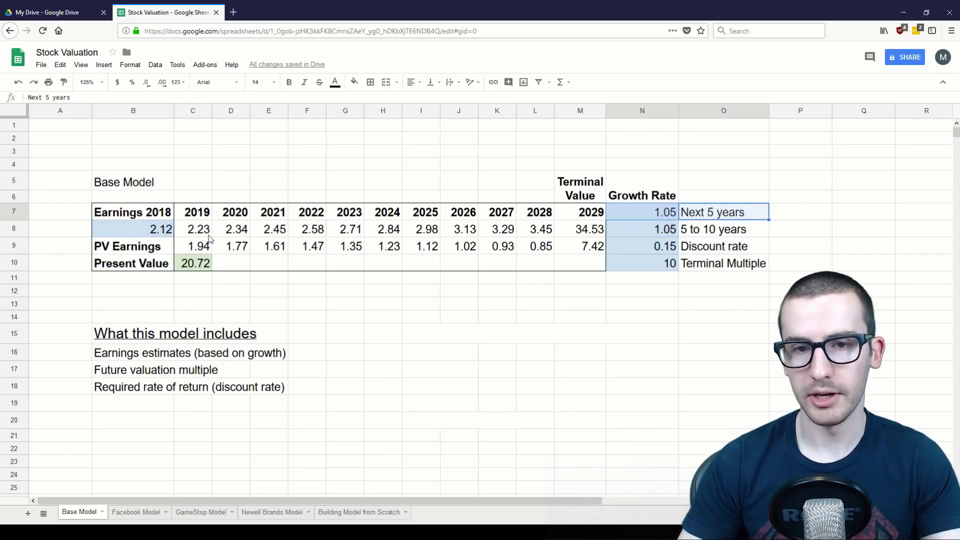
Set the growth rate for years 5 to 10 to 1.07.
click(669, 236)
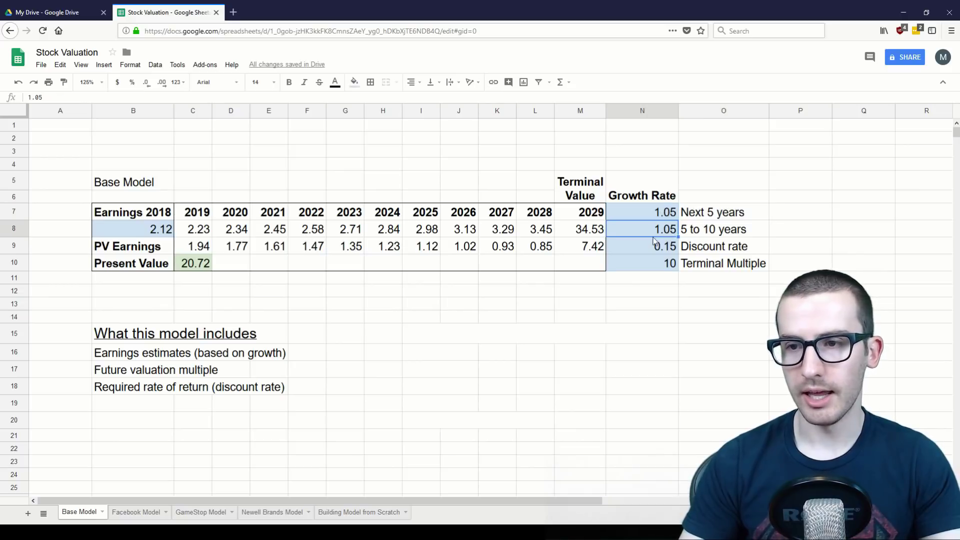
text(1.)
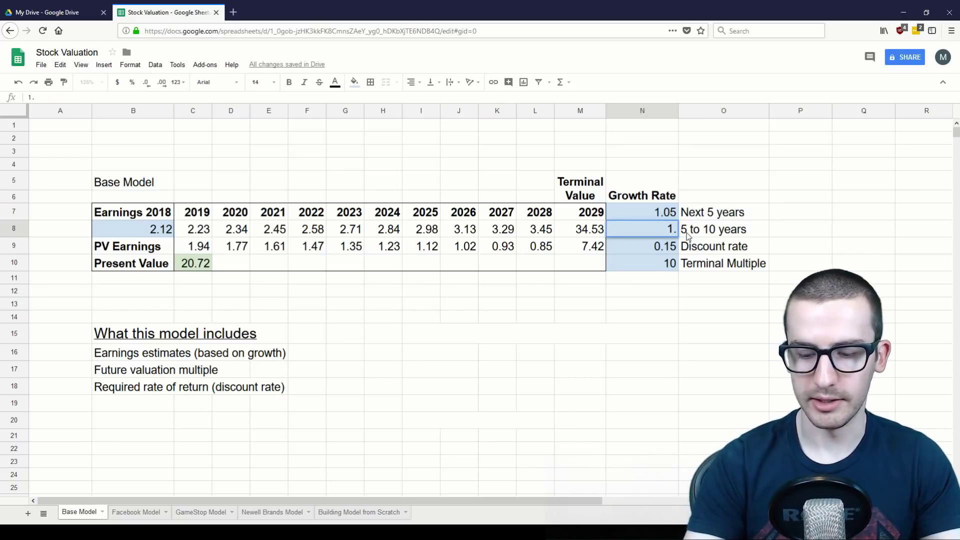
text(07)
key(Return)
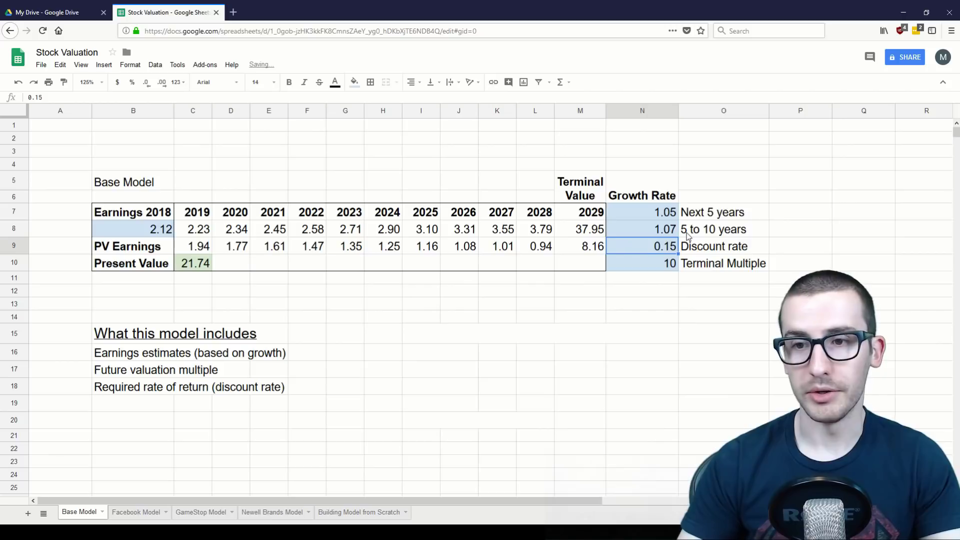
Examine the projected earnings for 2019 to 2028 and how the 2029 terminal value uses the terminal multiple.
click(703, 233)
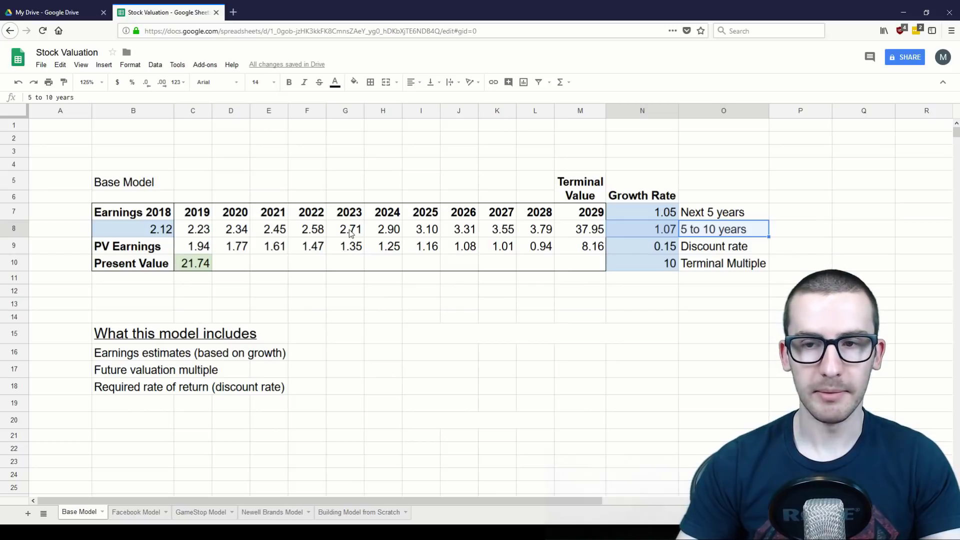
click(193, 231)
drag(193, 231, 542, 232)
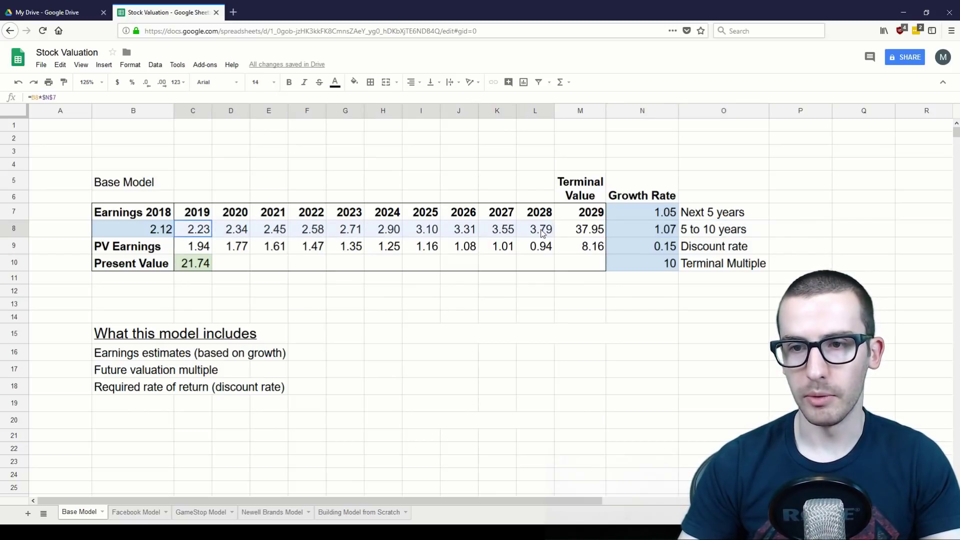
click(569, 233)
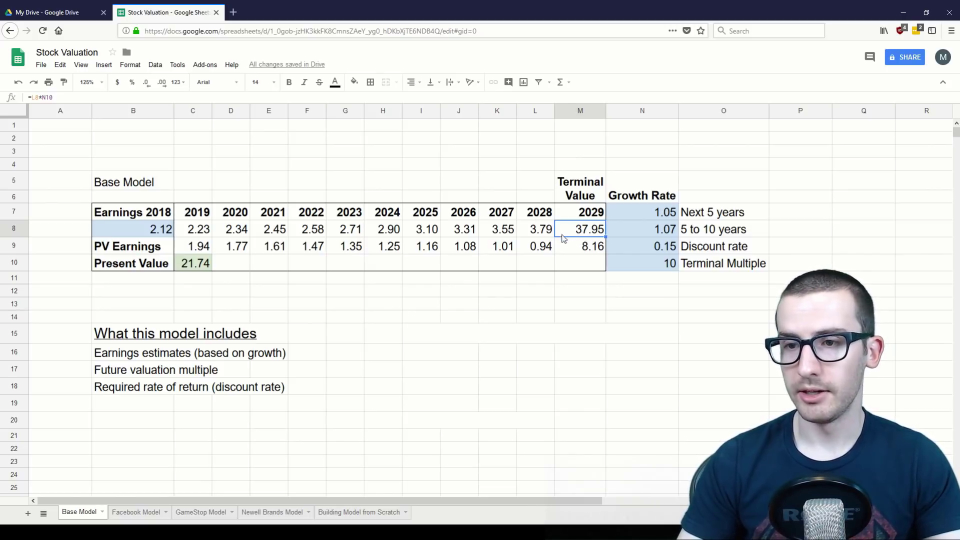
click(656, 266)
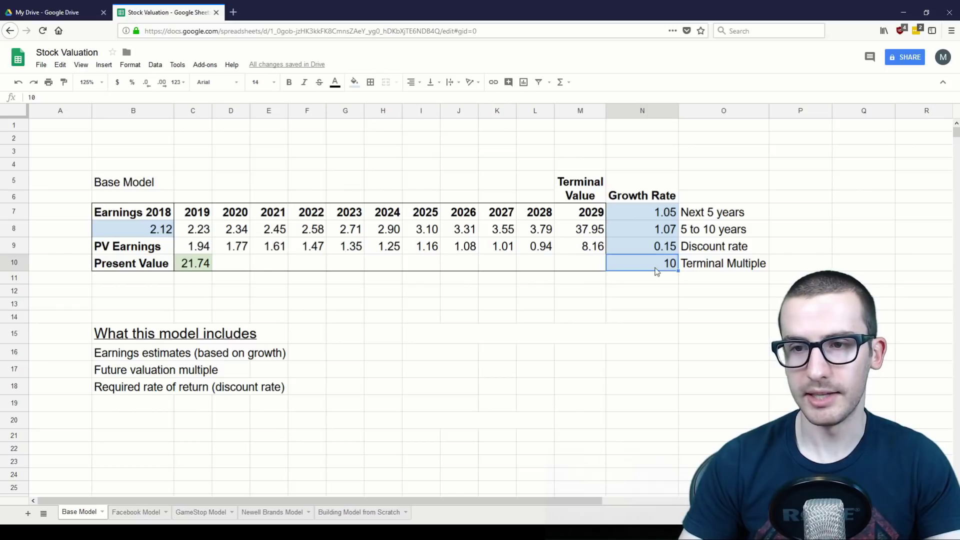
click(545, 235)
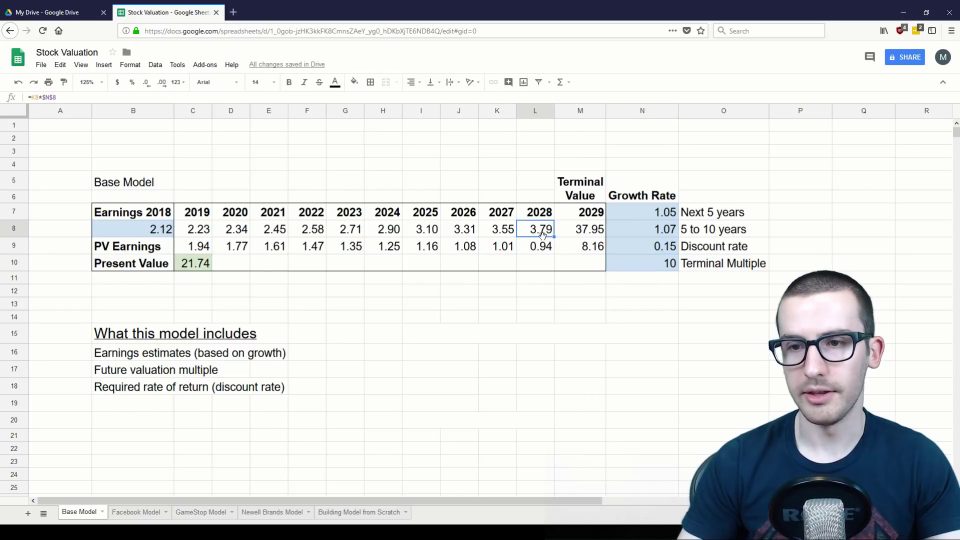
drag(193, 229, 579, 233)
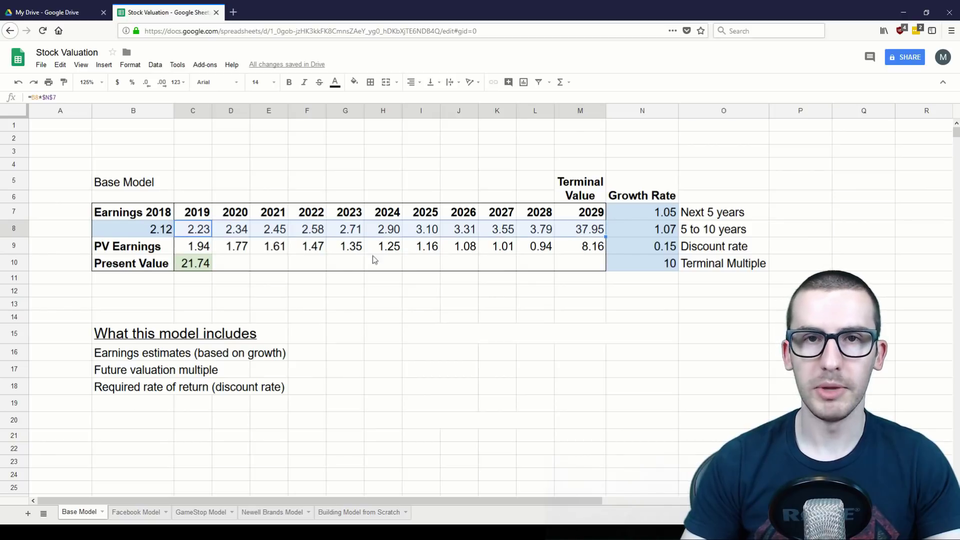
drag(201, 234, 579, 232)
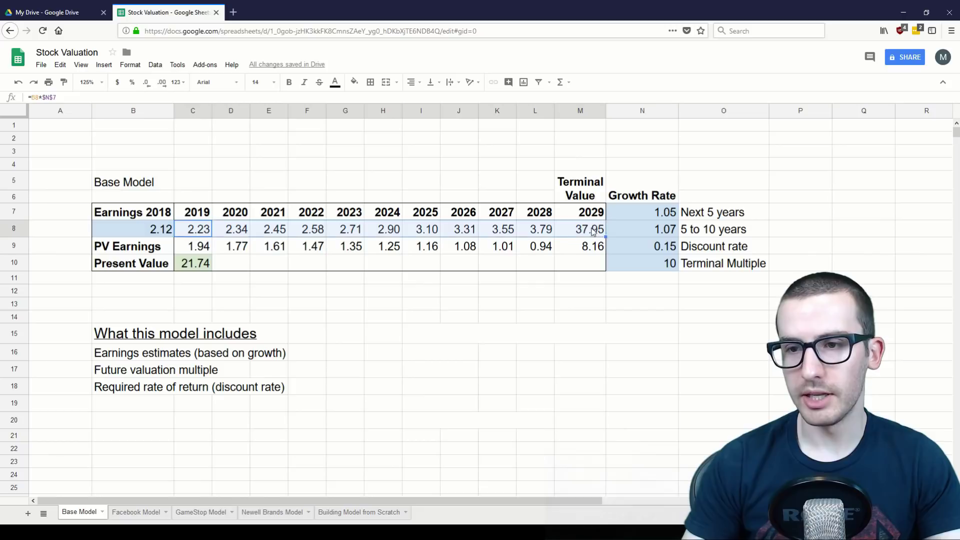
Examine how the discount rate feeds the PV Earnings row and Present Value, and recheck the 2018 earnings and growth rates.
click(649, 249)
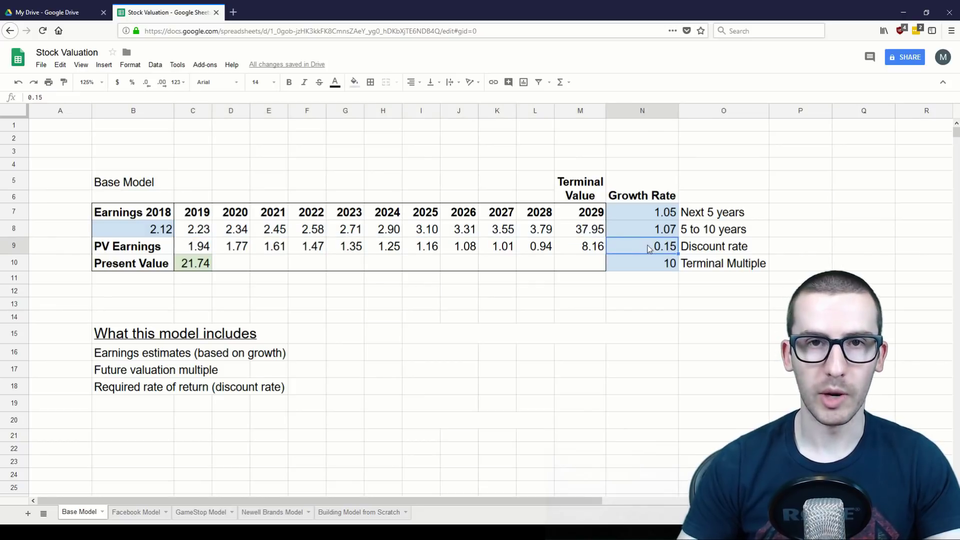
drag(197, 246, 581, 250)
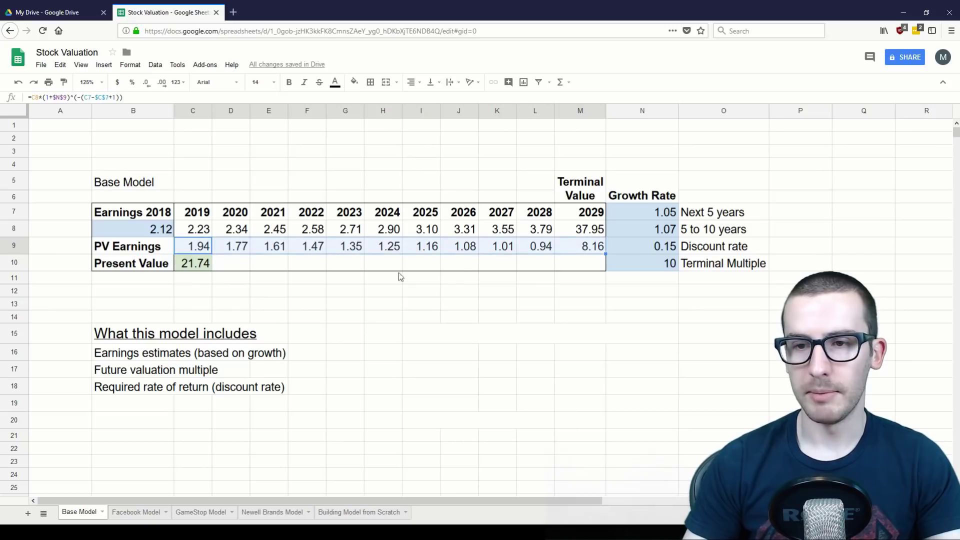
click(186, 268)
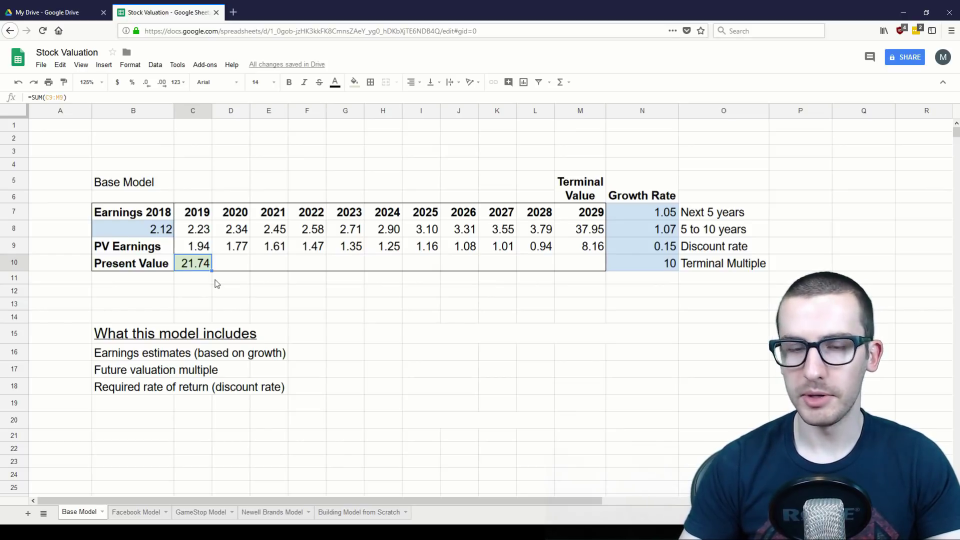
click(166, 235)
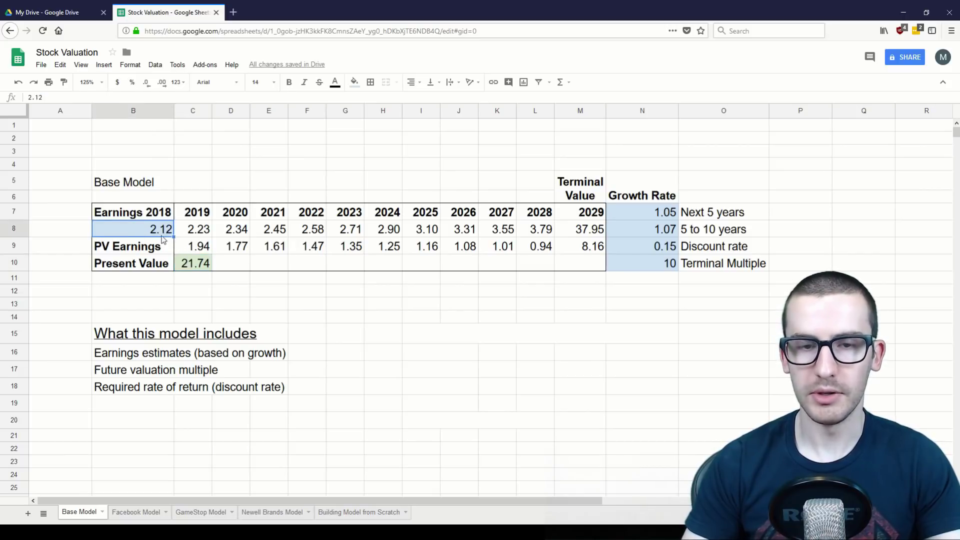
click(675, 221)
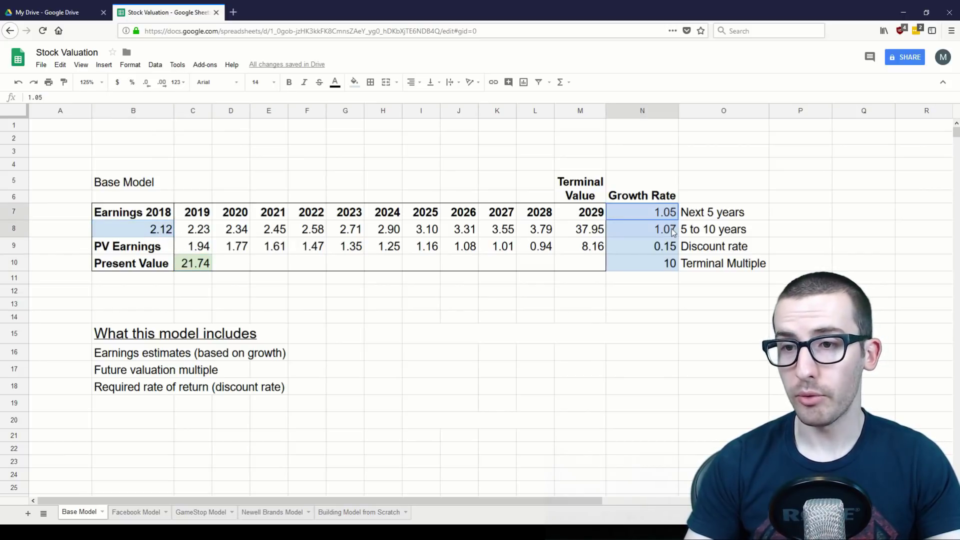
shift+click(671, 231)
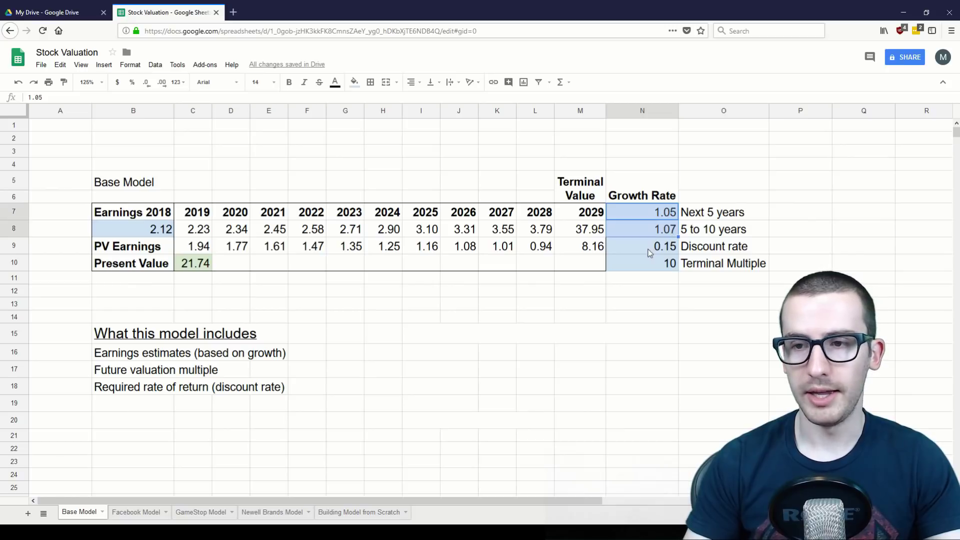
click(660, 252)
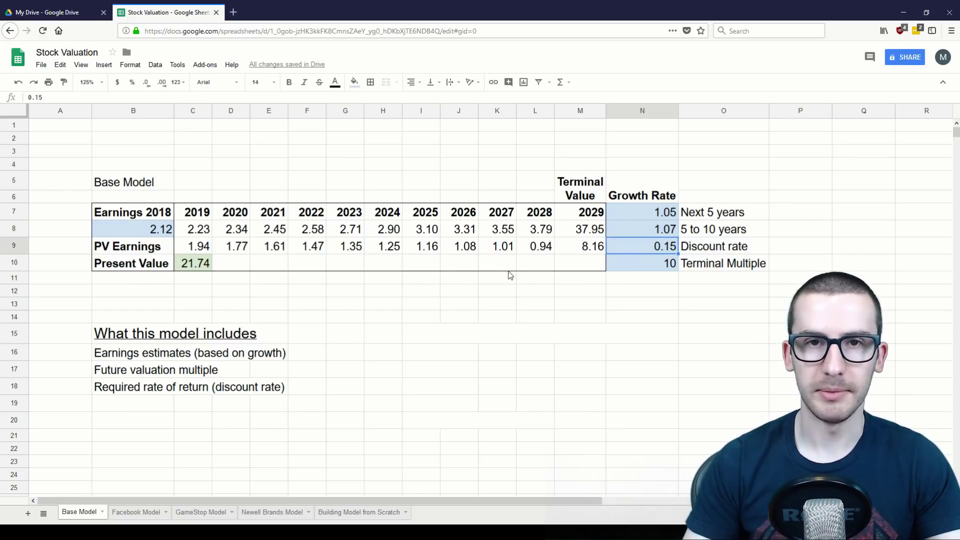
click(202, 290)
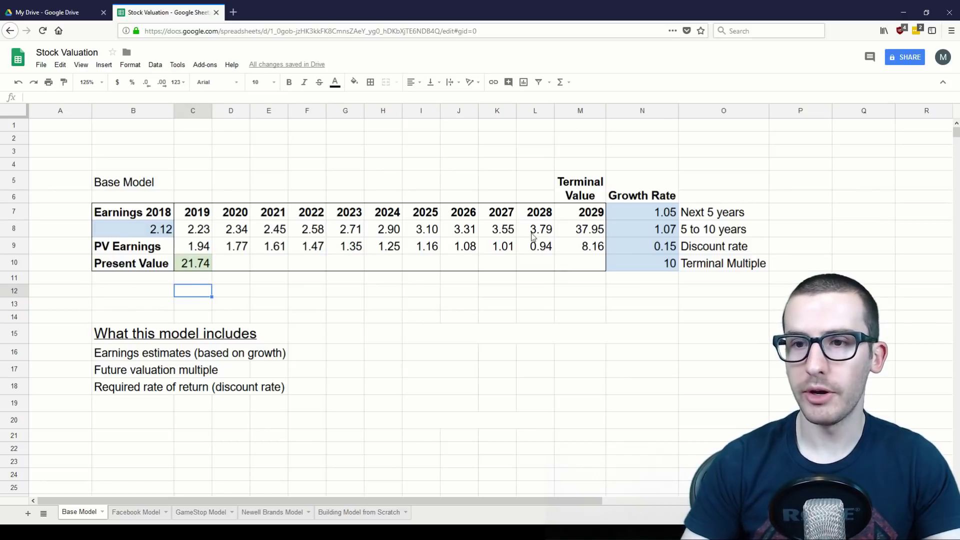
drag(668, 246, 202, 252)
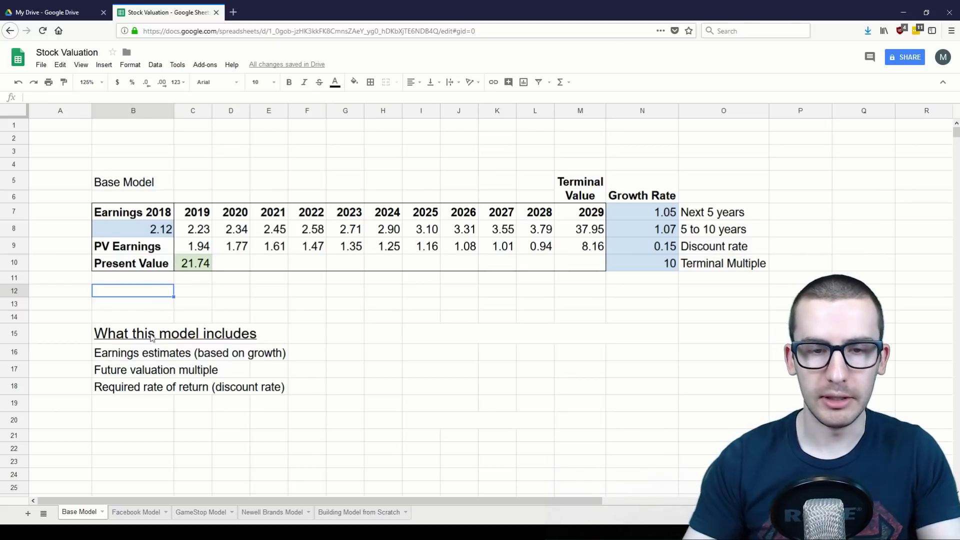
Examine the listed model components: earnings estimates with their 2018 earnings and growth rate inputs, future valuation multiple, and required rate of return.
drag(135, 353, 278, 355)
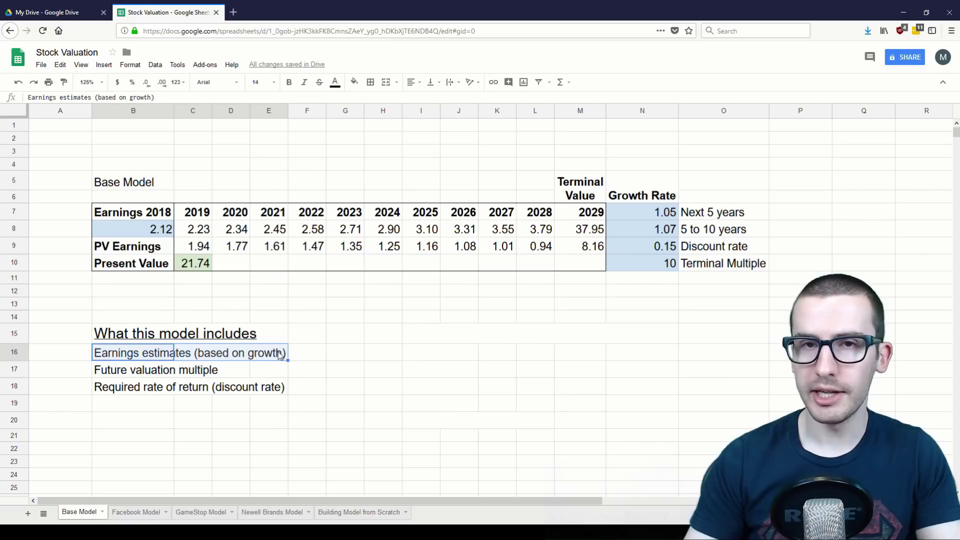
click(160, 232)
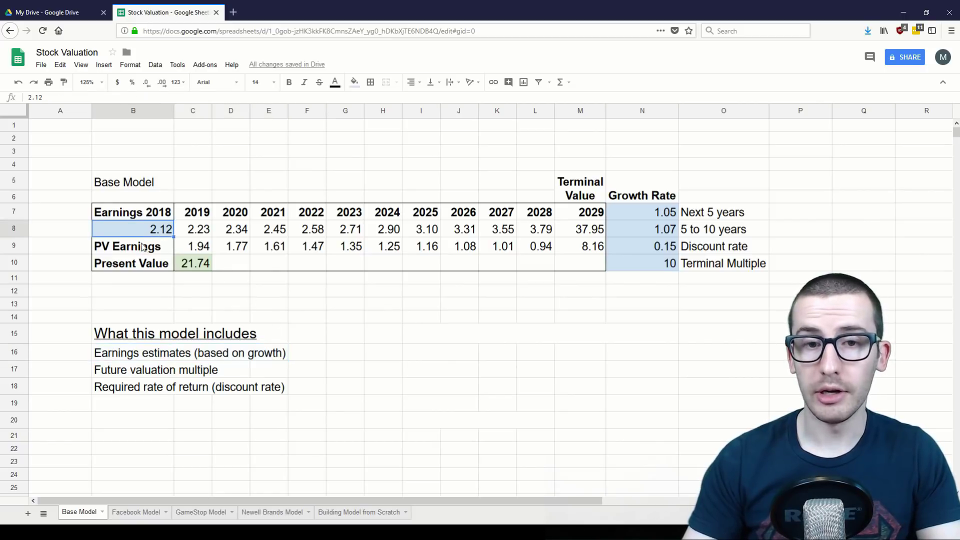
drag(658, 216, 661, 231)
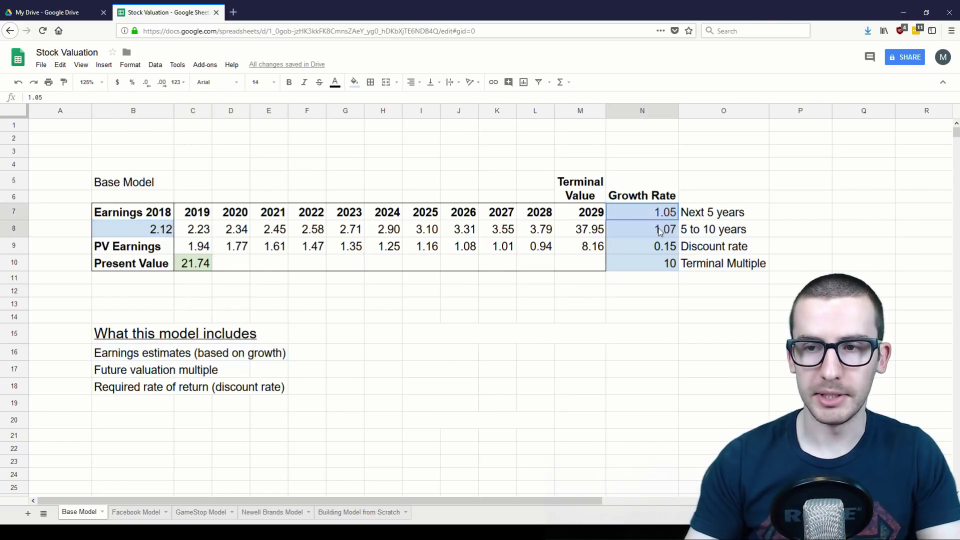
click(165, 370)
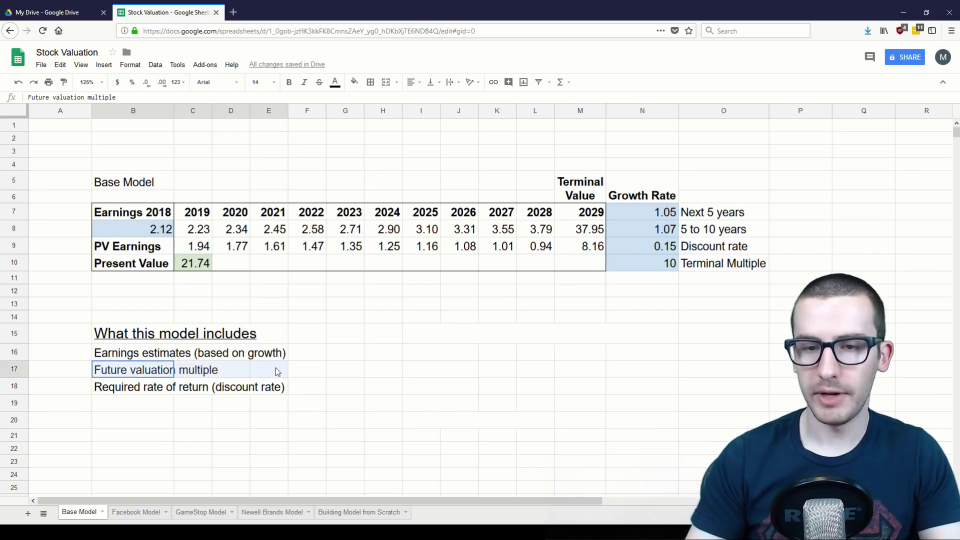
drag(275, 369, 275, 369)
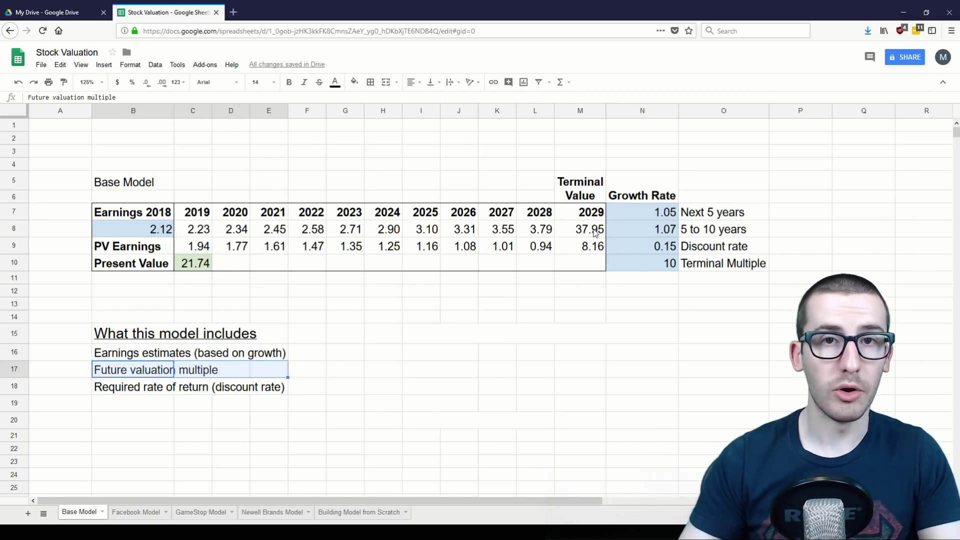
click(269, 391)
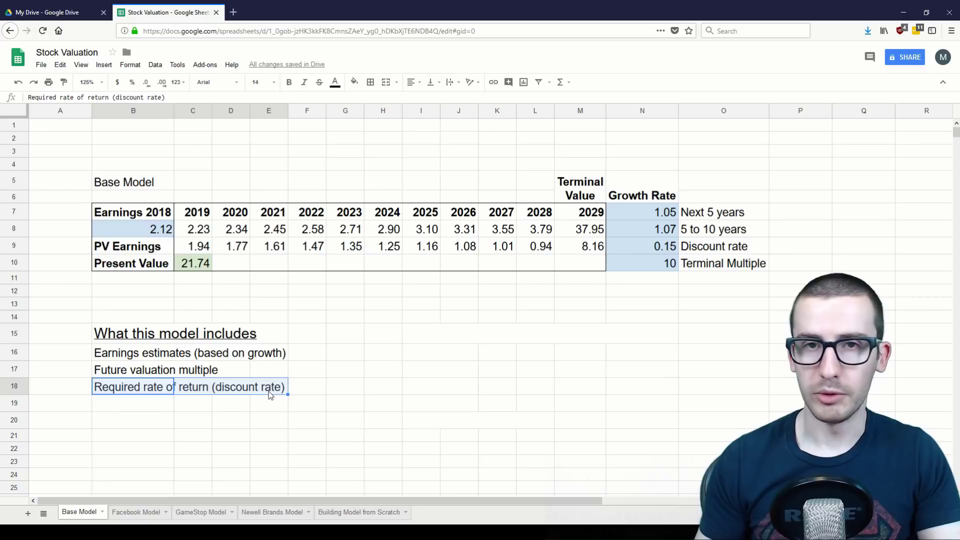
Set the base model's discount rate to 0.12 and check the Present Value.
click(645, 250)
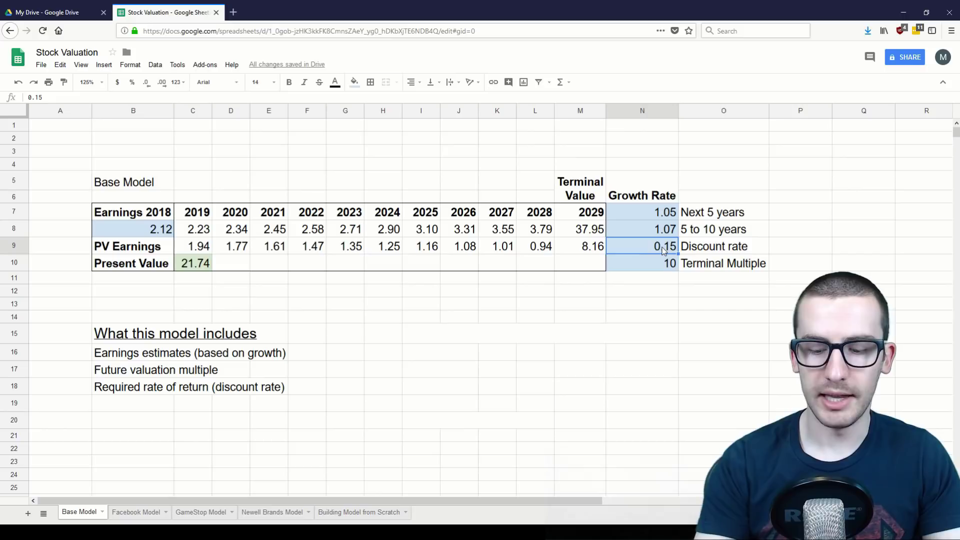
text(.12)
key(Return)
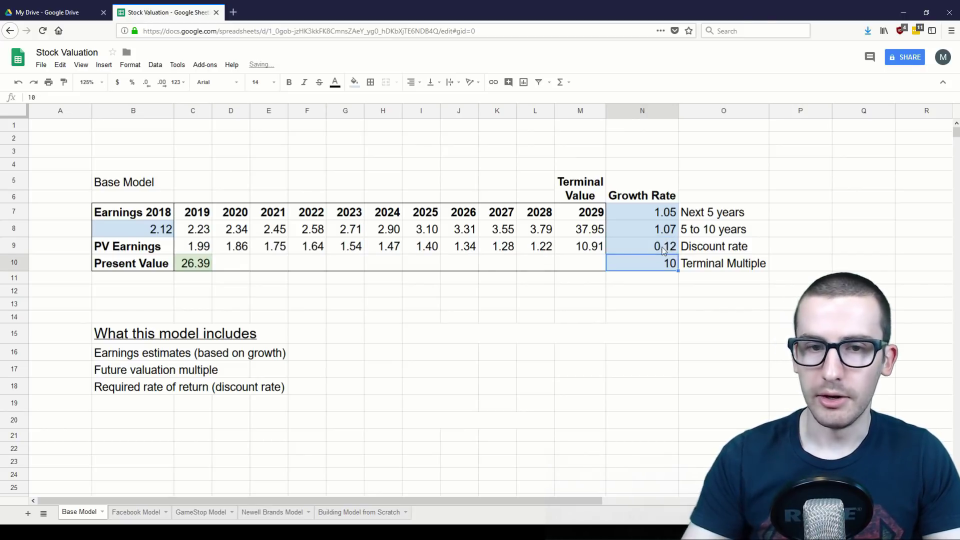
click(198, 265)
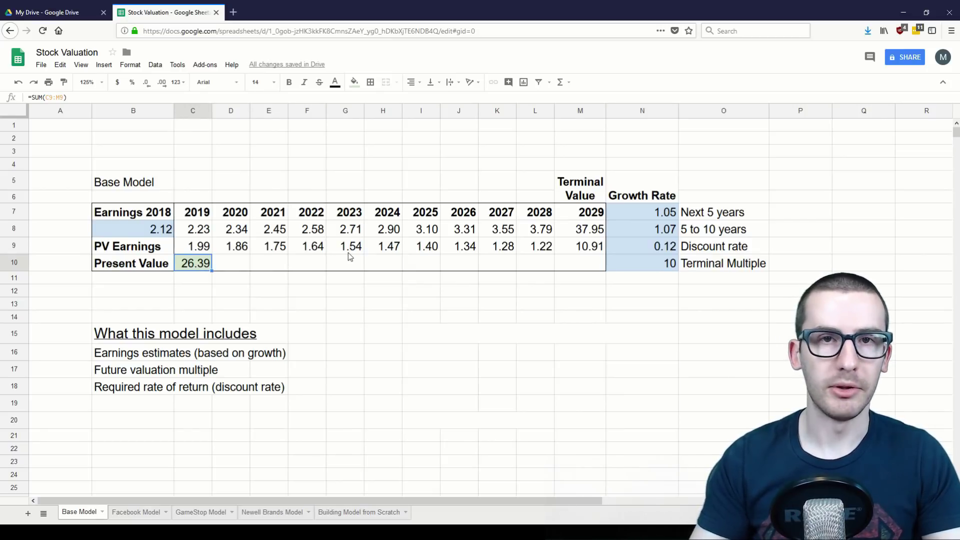
click(242, 262)
click(208, 263)
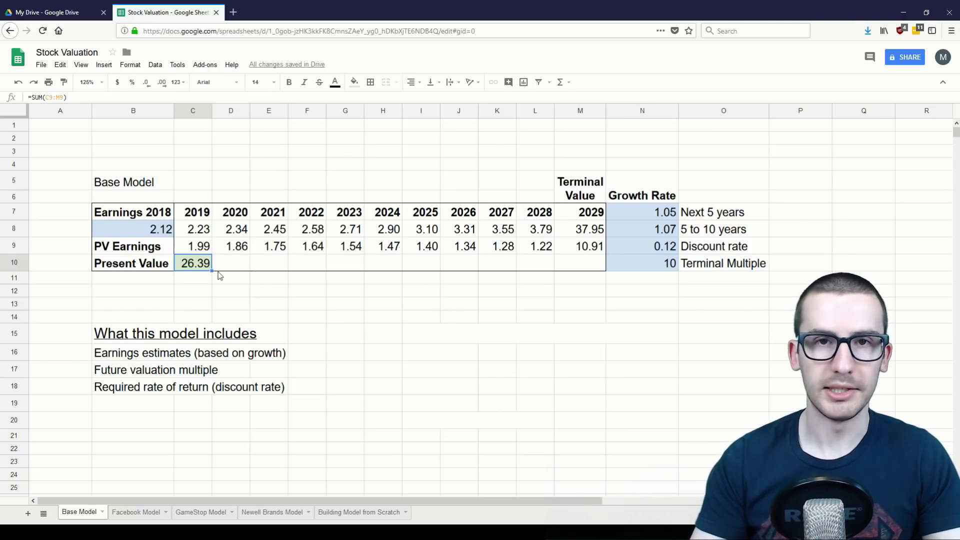
Set the base model's discount rate back to 0.15.
click(664, 250)
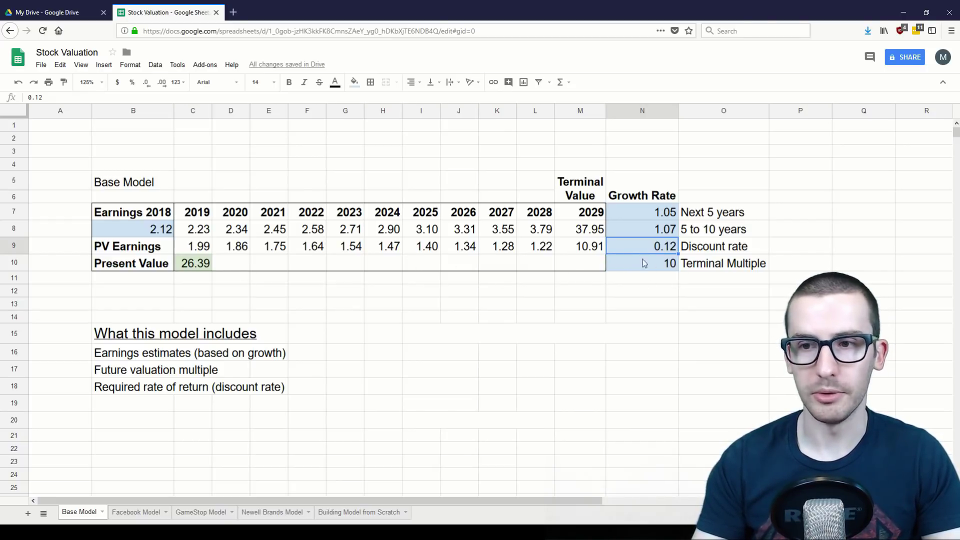
text(0.15)
key(Return)
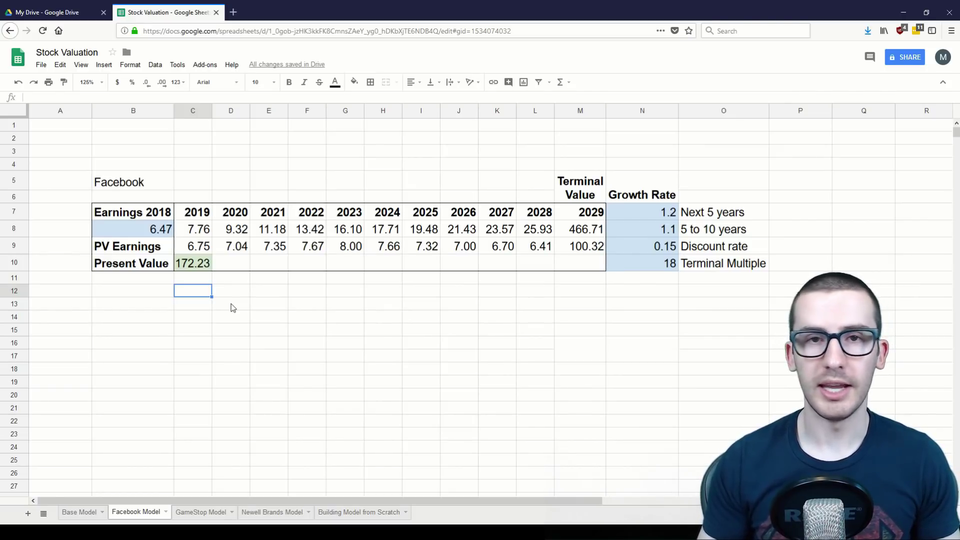
Examine the Facebook model's 2018 and 2019 earnings, both growth rates, the discount rate and the terminal multiple.
click(181, 231)
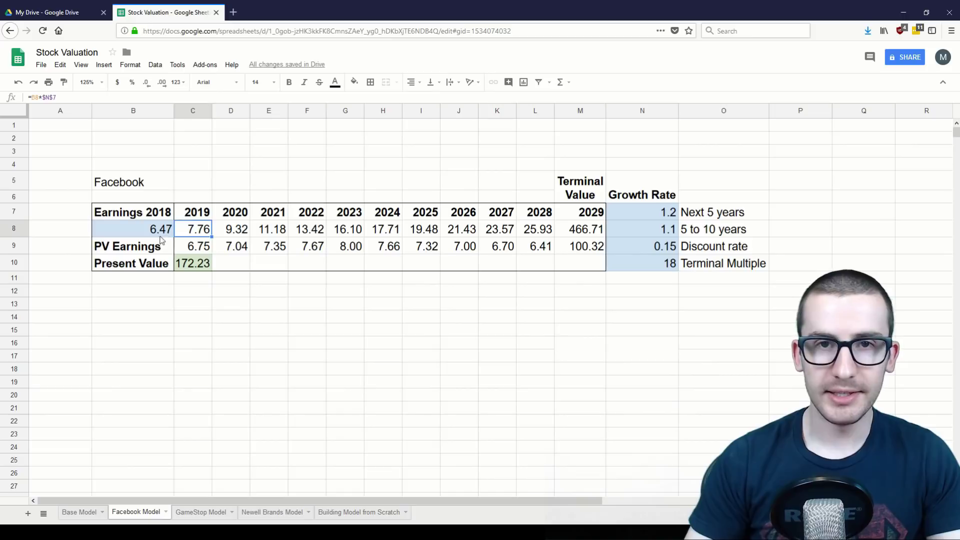
click(159, 235)
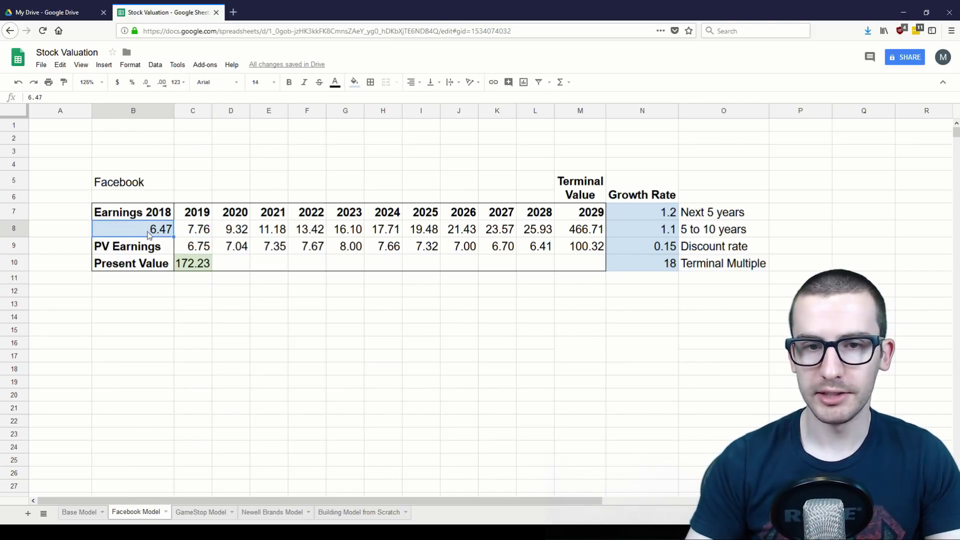
click(720, 212)
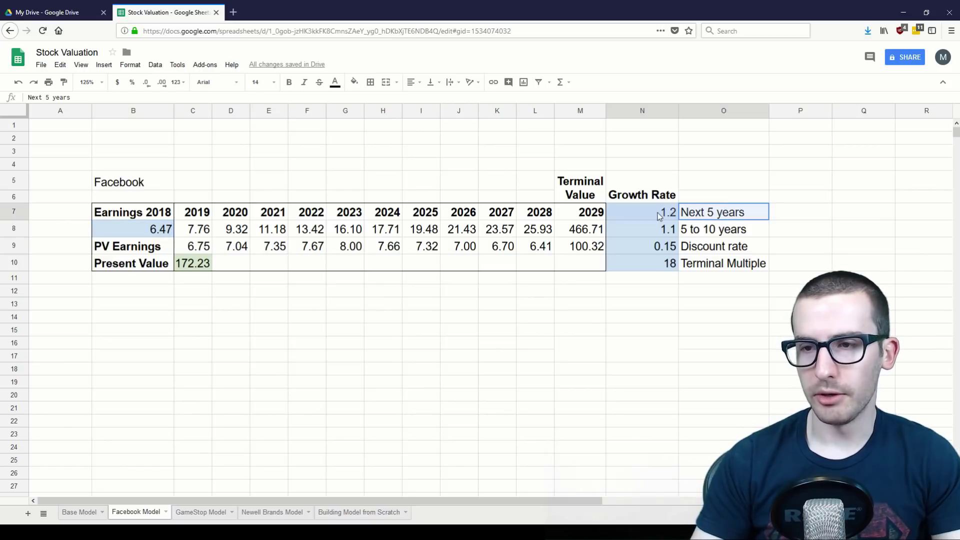
click(727, 234)
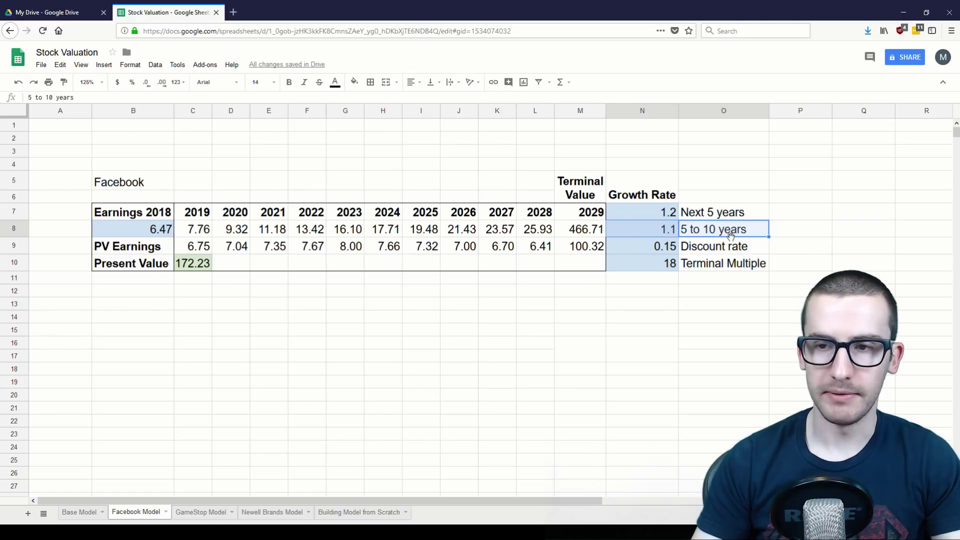
click(715, 248)
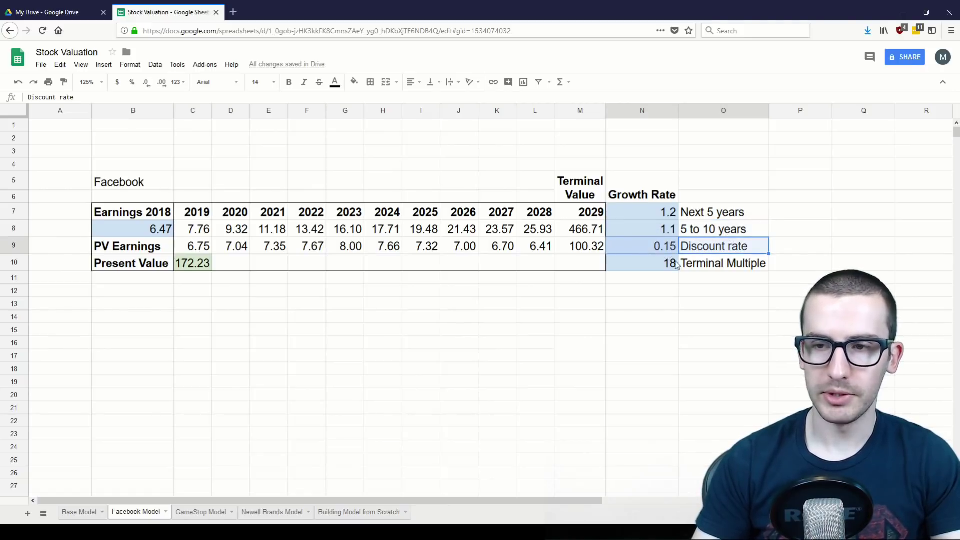
click(725, 265)
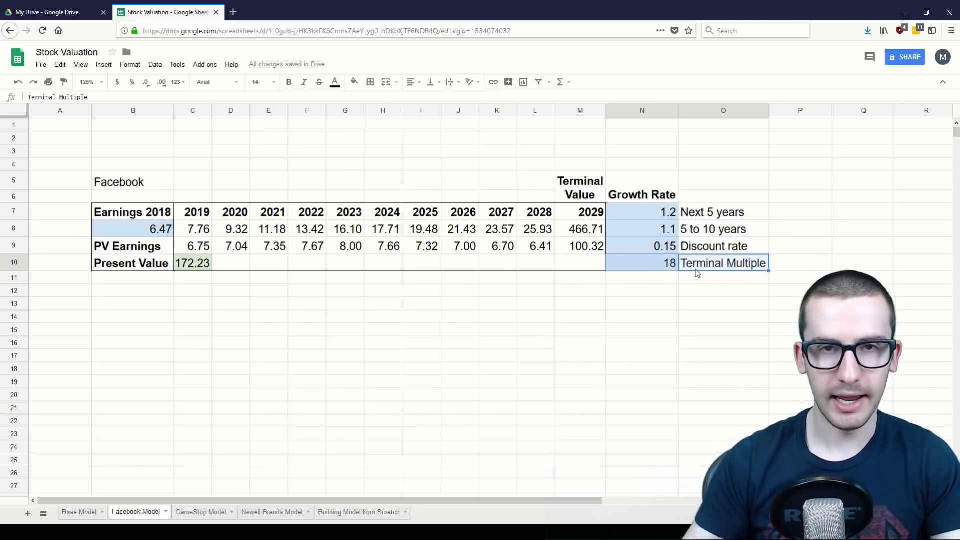
click(643, 278)
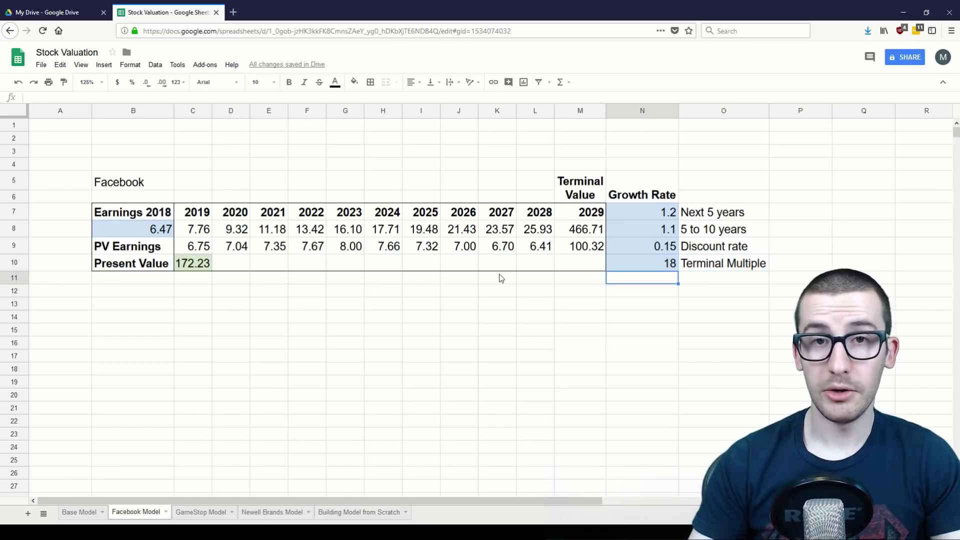
Compare Facebook's Present Value with the growth rate and terminal multiple assumptions behind it.
click(240, 263)
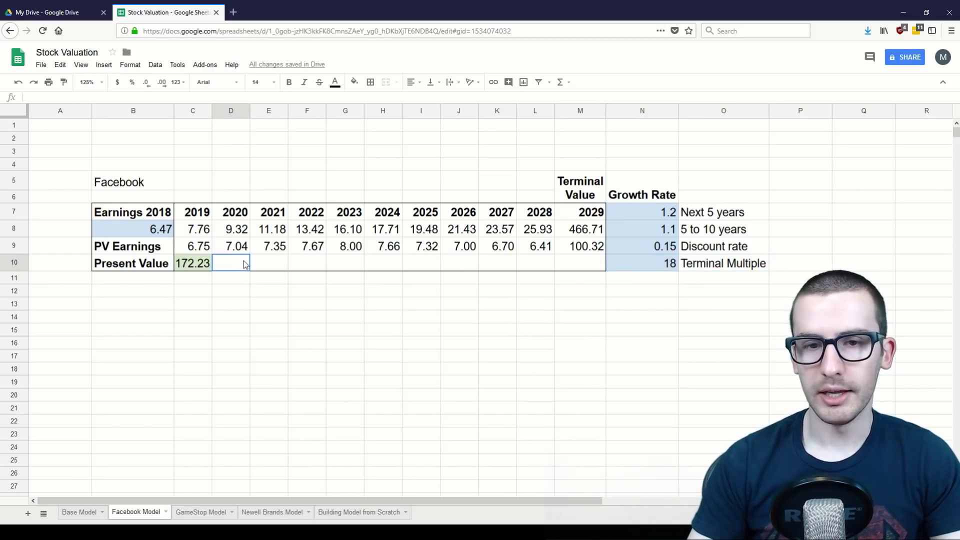
click(203, 279)
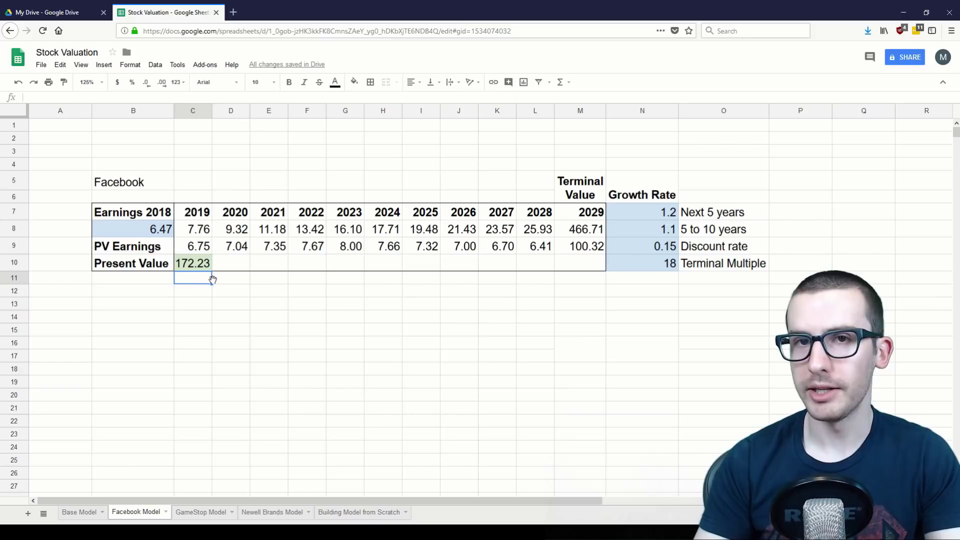
drag(723, 229, 650, 212)
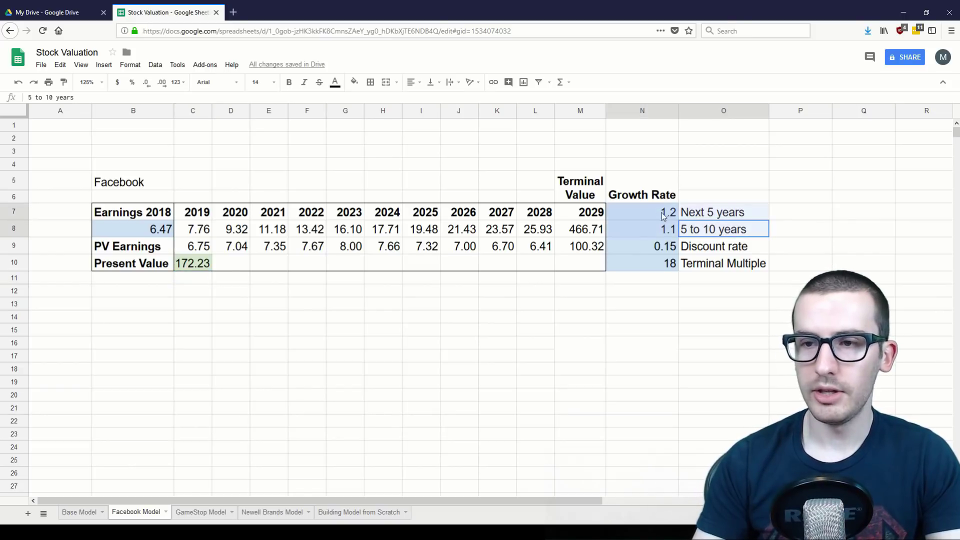
click(701, 264)
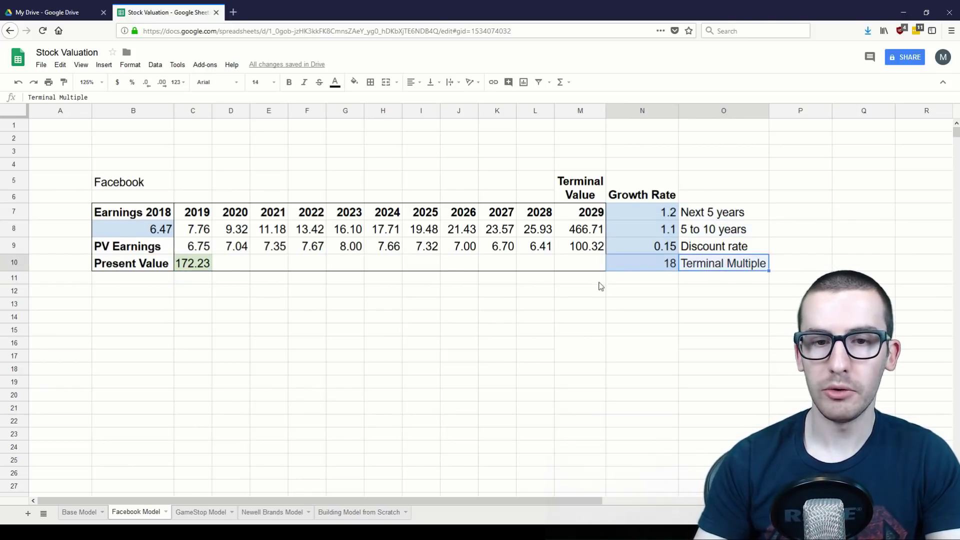
drag(227, 278, 199, 269)
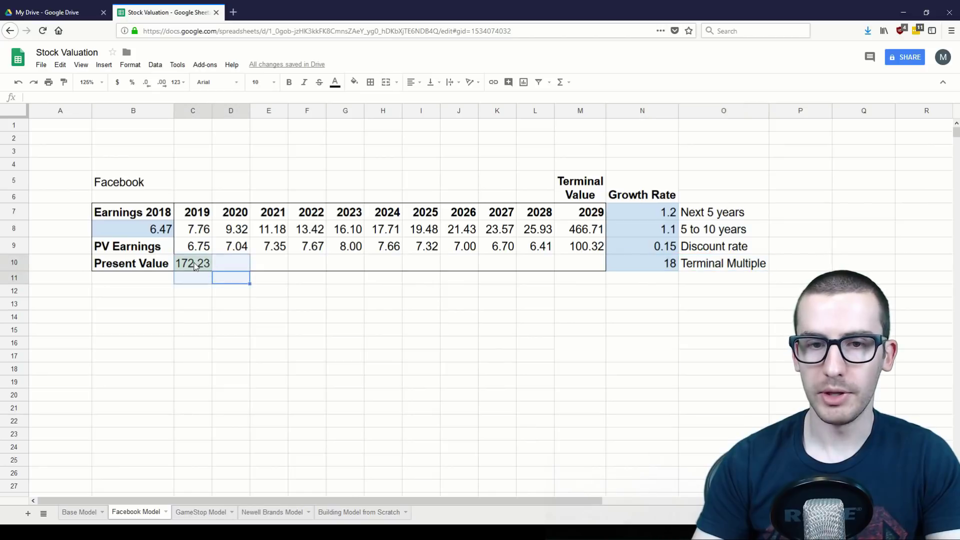
click(196, 267)
click(227, 282)
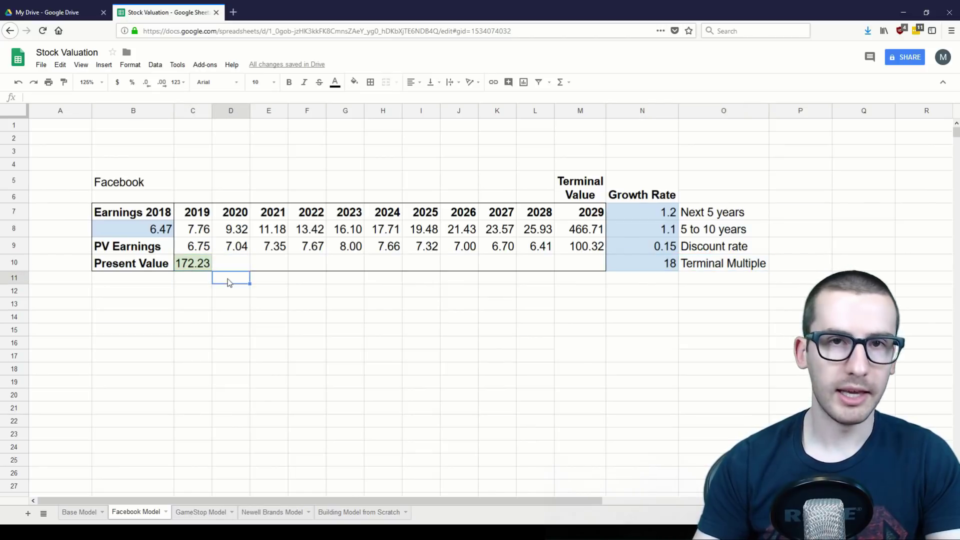
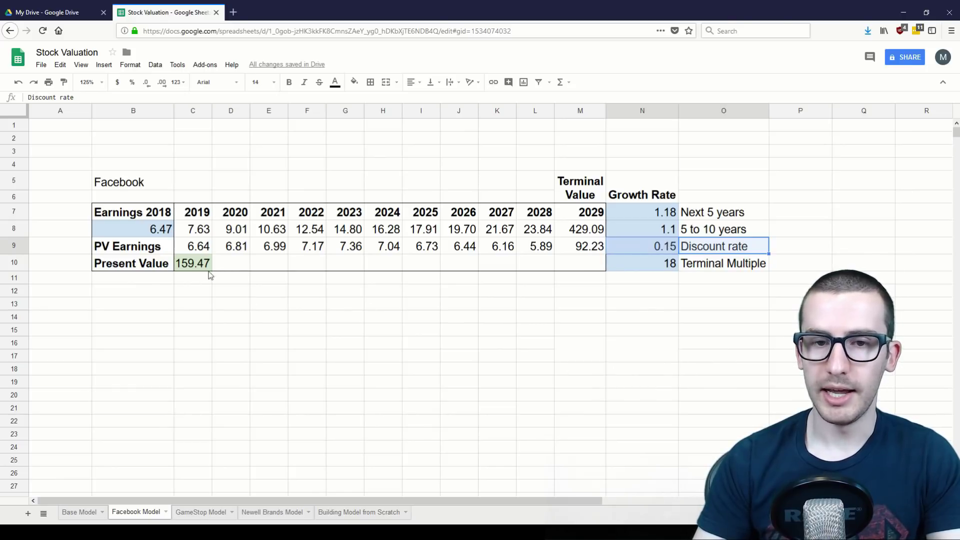
Check Facebook's Present Value, and set the growth rate for the next 5 years to 1.1.
click(231, 264)
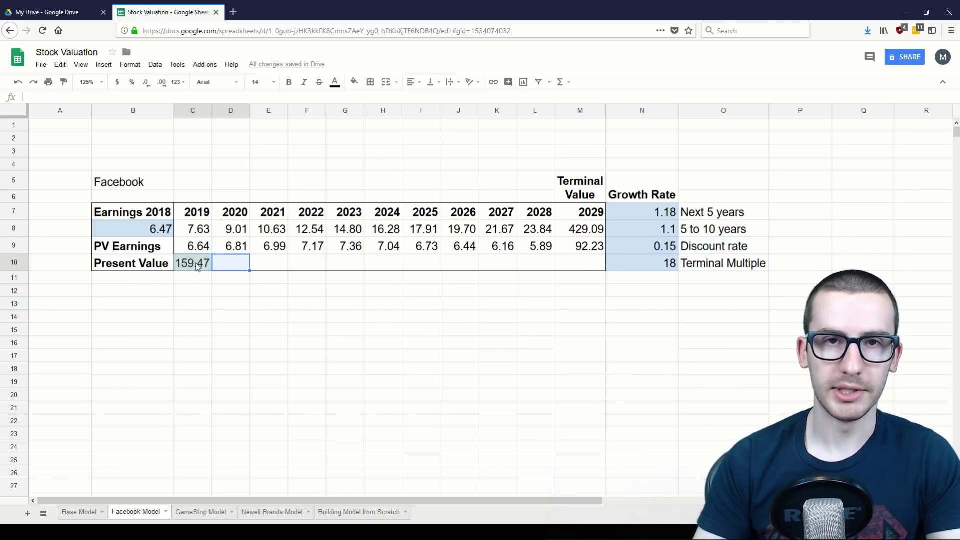
click(586, 265)
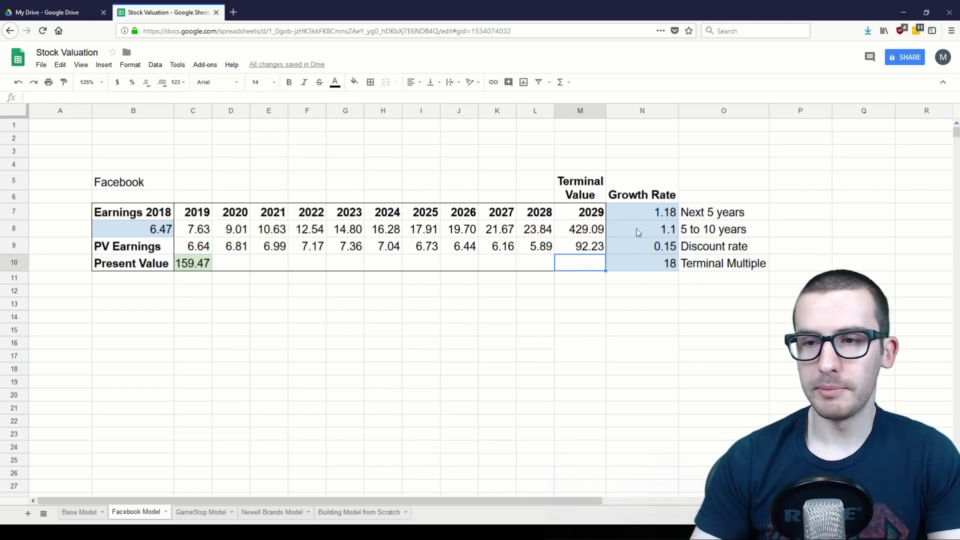
click(660, 212)
text(1.1)
key(Return)
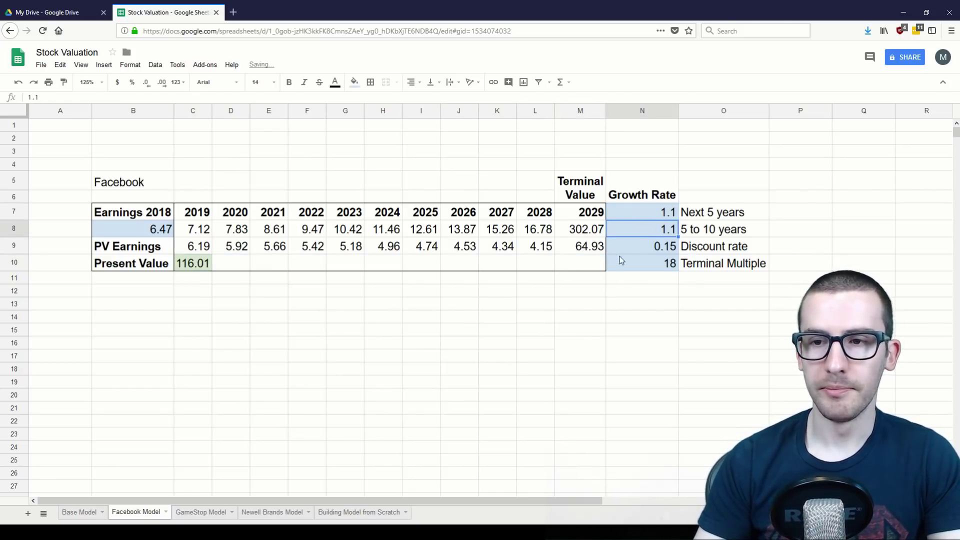
Try a growth rate of 1.25 for Facebook's next 5 years and undo the growth rate changes.
click(665, 216)
text(1.25)
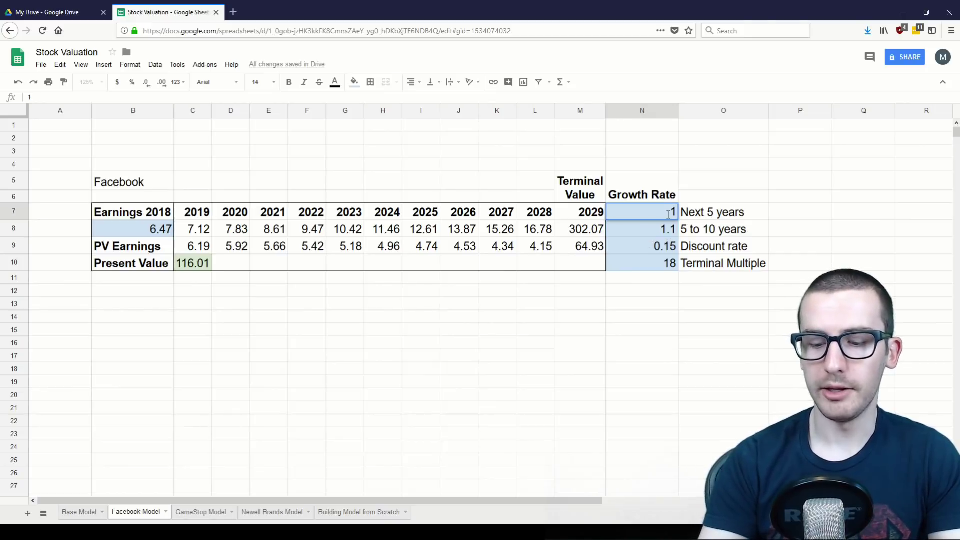
key(Return)
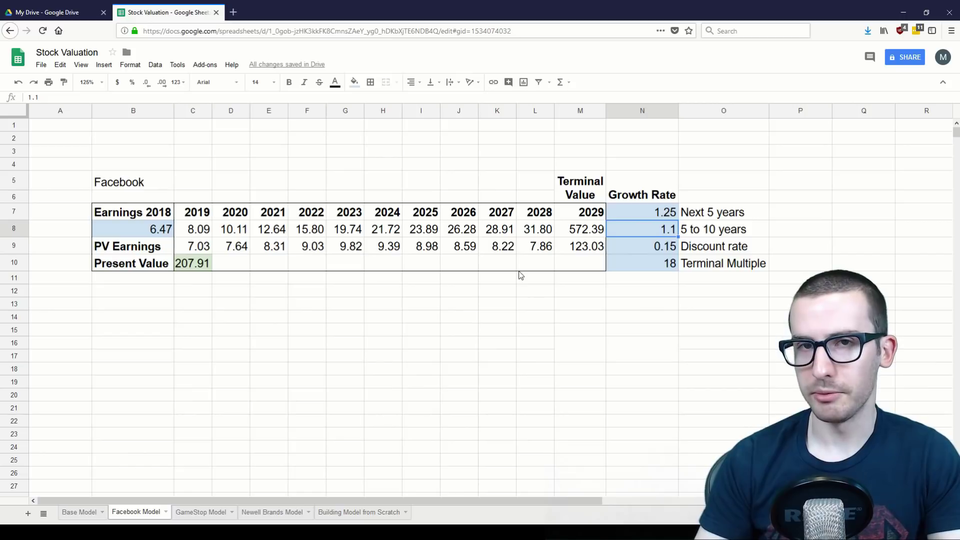
key(ctrl+z)
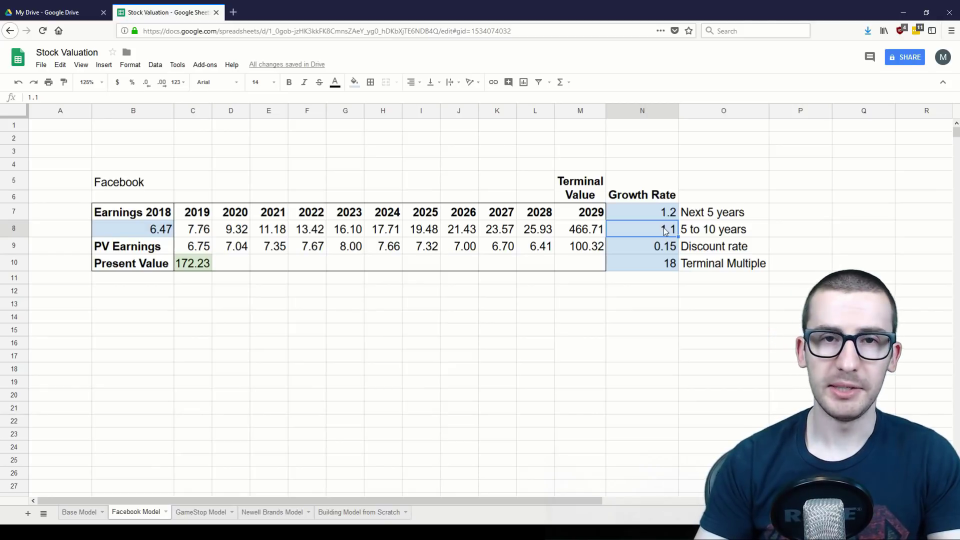
Try a growth rate of 1.3 for Facebook's next 5 years and undo it.
click(665, 218)
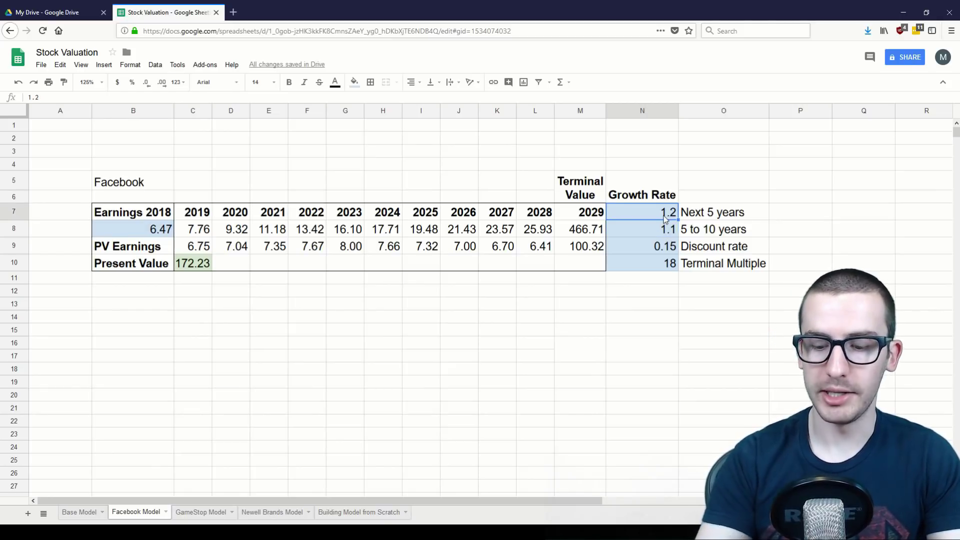
text(1.3)
key(Return)
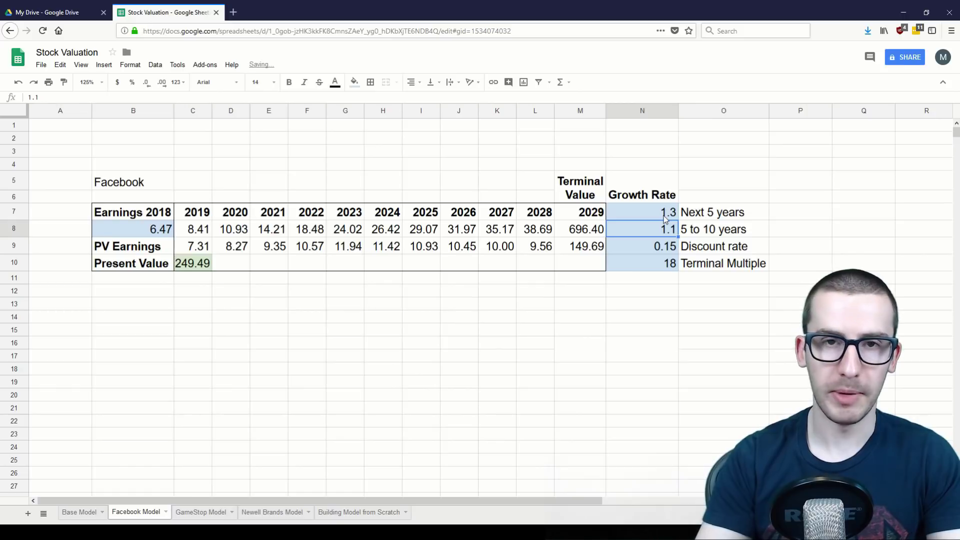
key(ctrl+z)
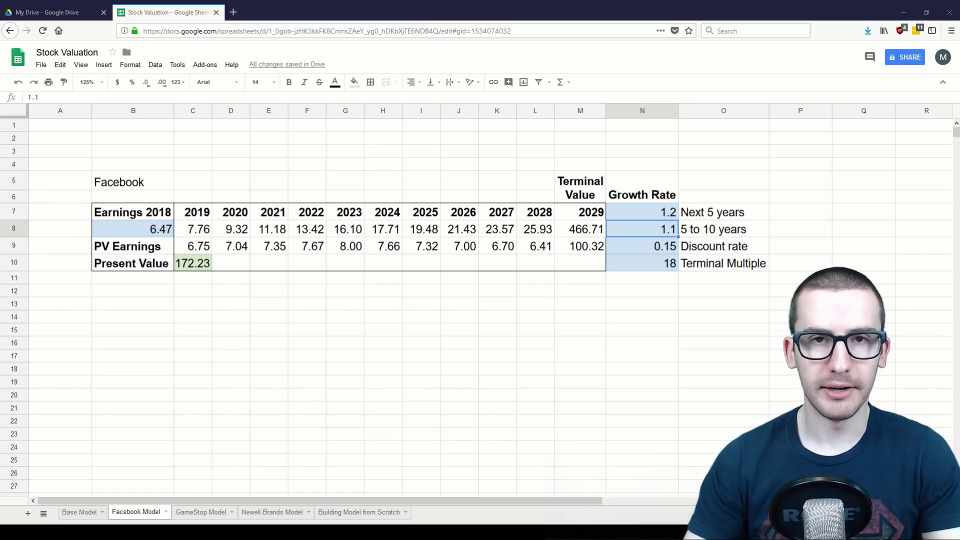
Review Facebook's two growth rates and terminal multiple alongside its Present Value.
click(657, 216)
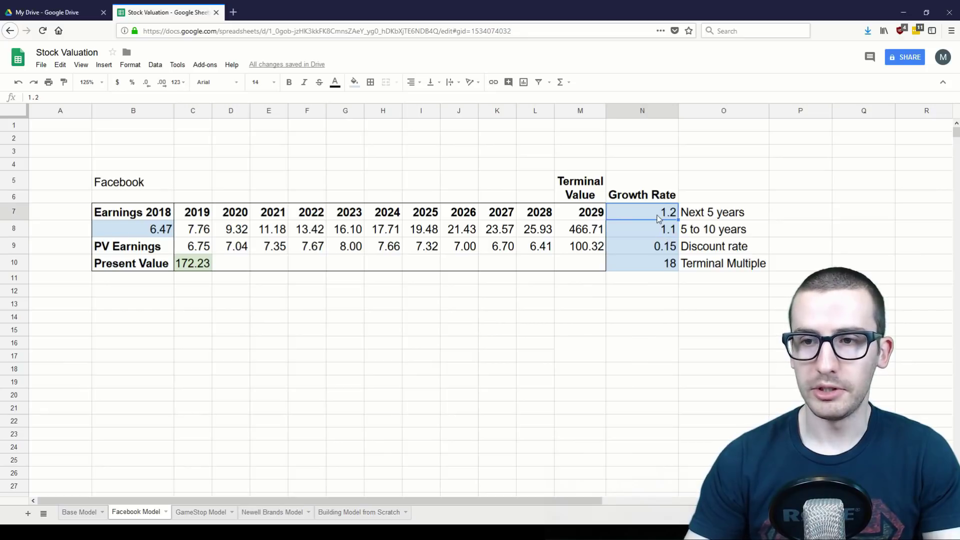
click(656, 230)
click(654, 265)
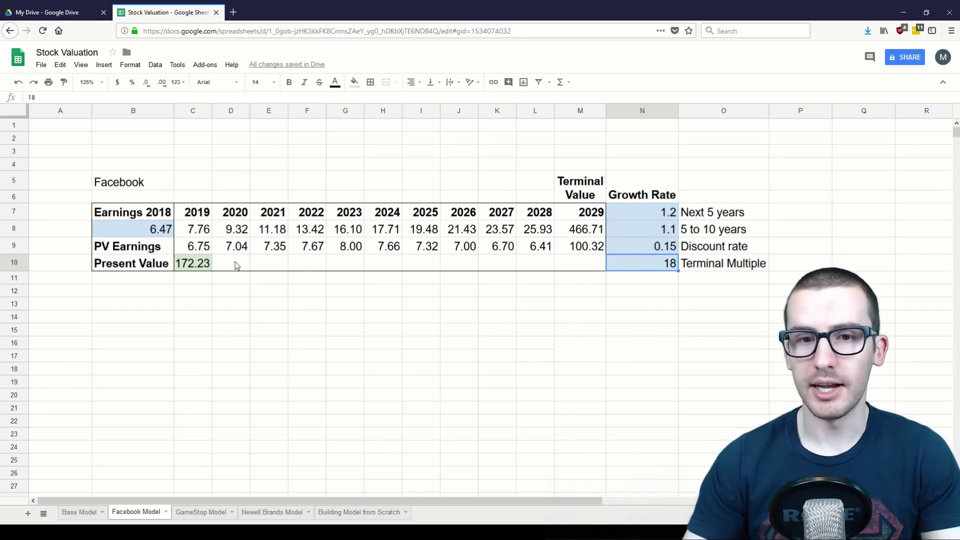
mouse_move(235, 265)
mouse_down()
mouse_move(193, 264)
mouse_move(231, 263)
mouse_up()
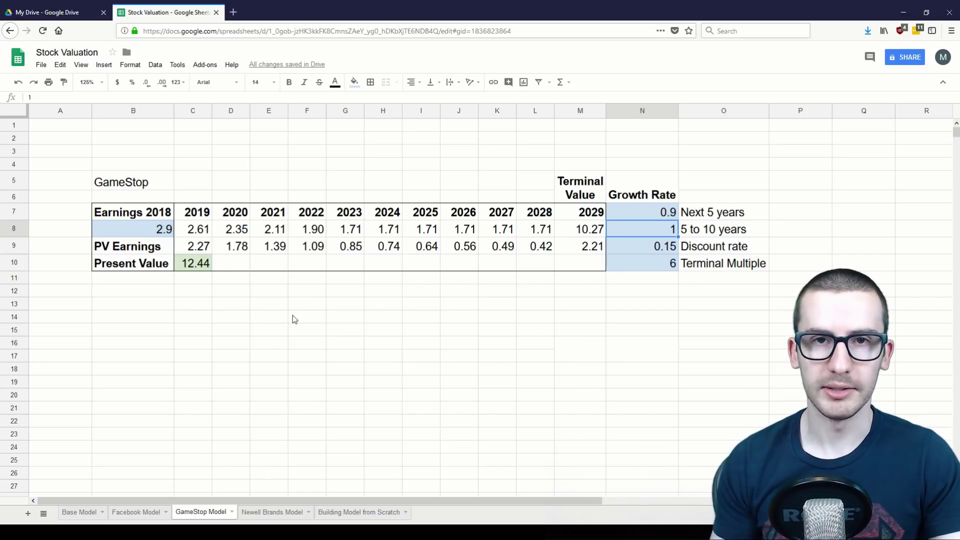
Examine GameStop's 2018 earnings, growth rates for both periods and discount rate against its Present Value.
key(ctrl+Left)
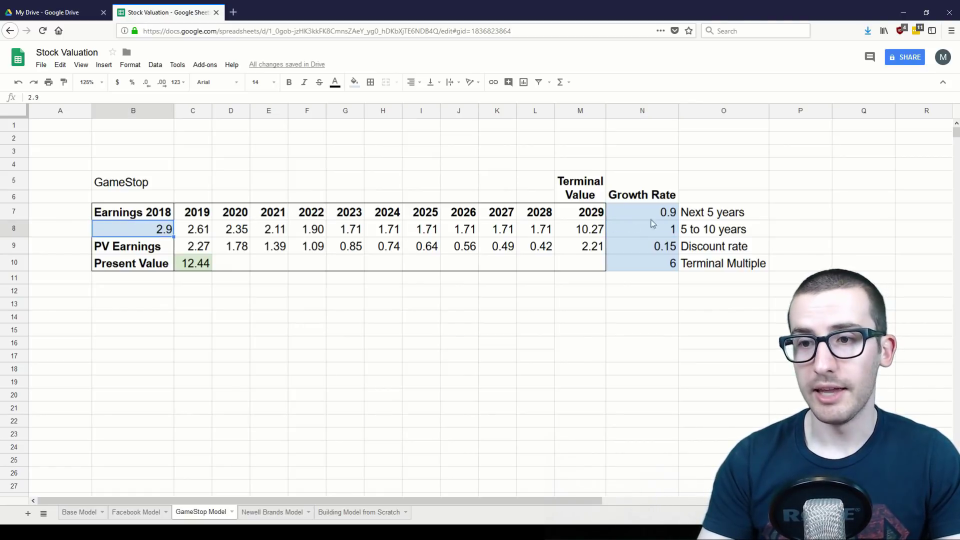
click(701, 215)
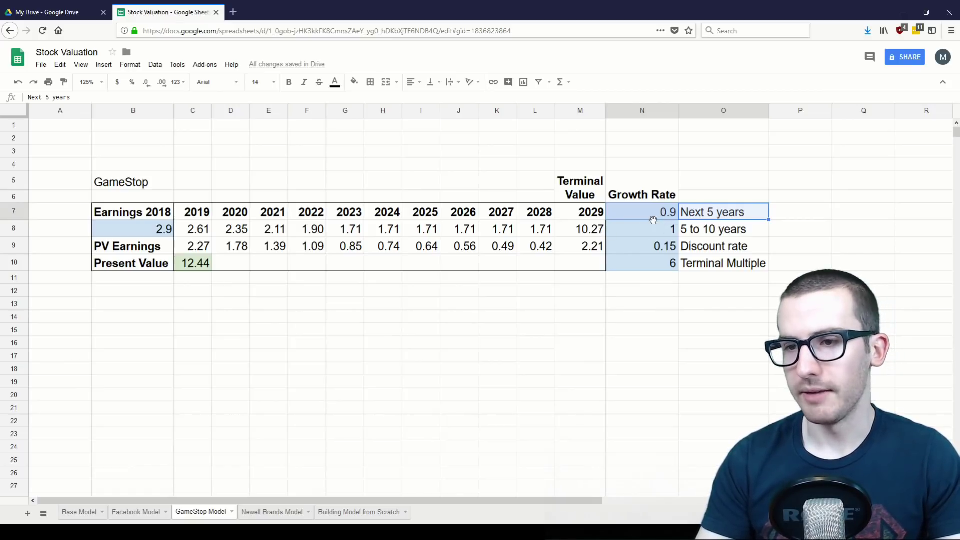
click(708, 233)
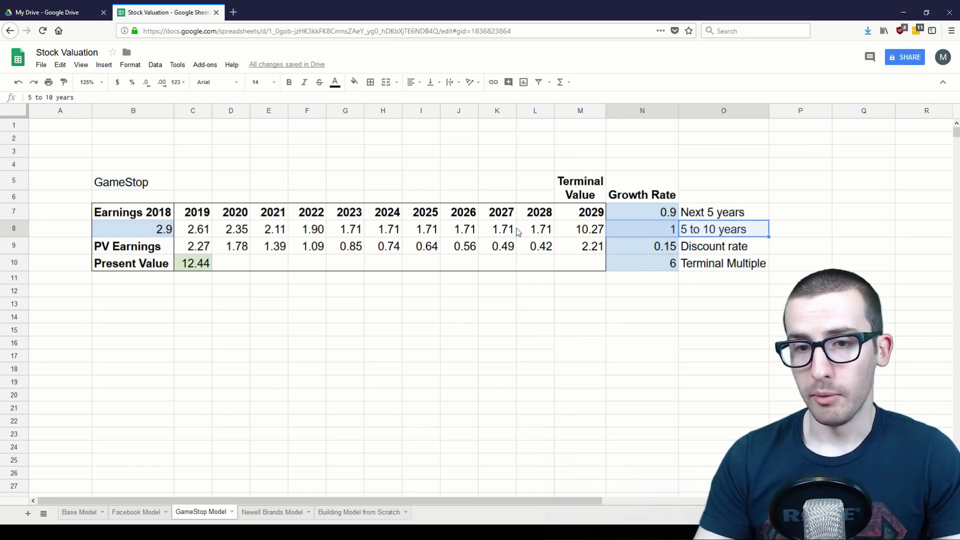
click(234, 264)
drag(233, 264, 198, 267)
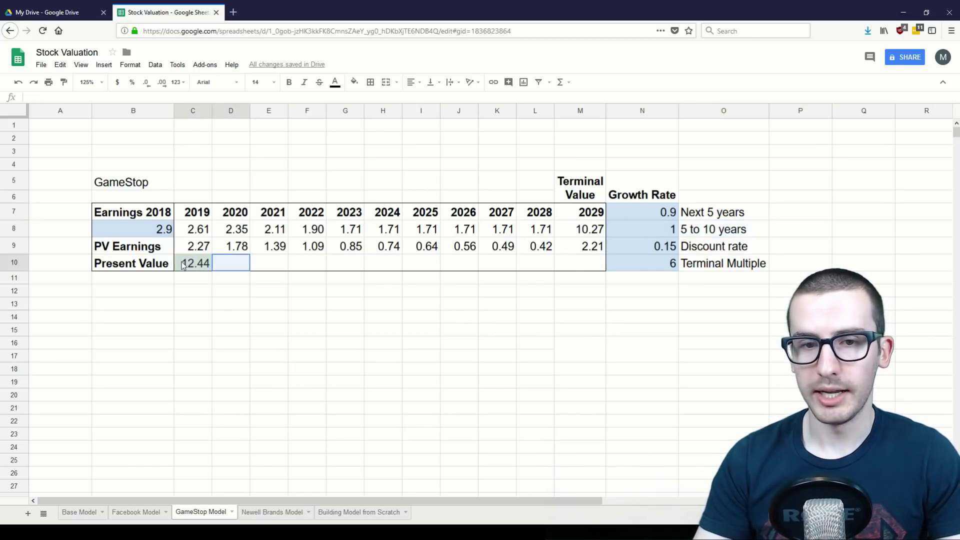
click(707, 249)
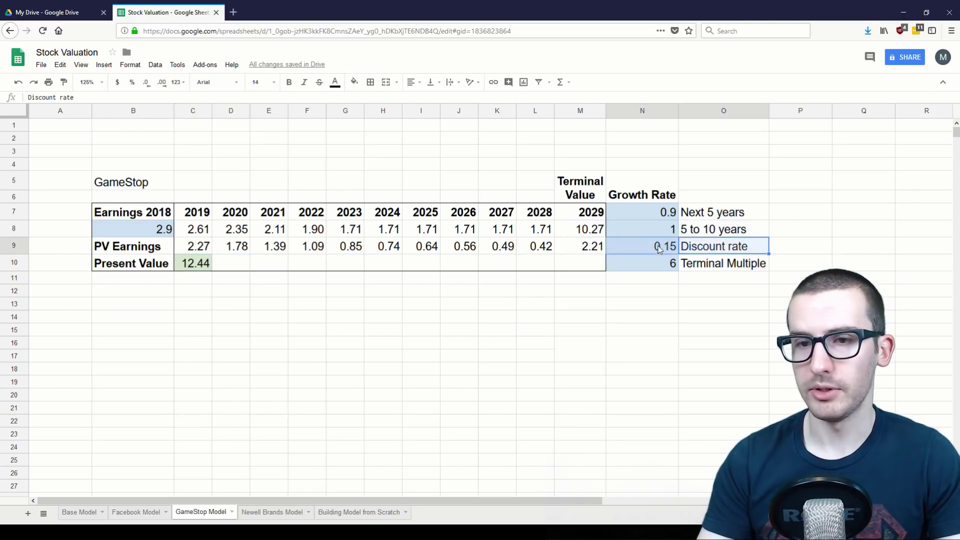
click(208, 265)
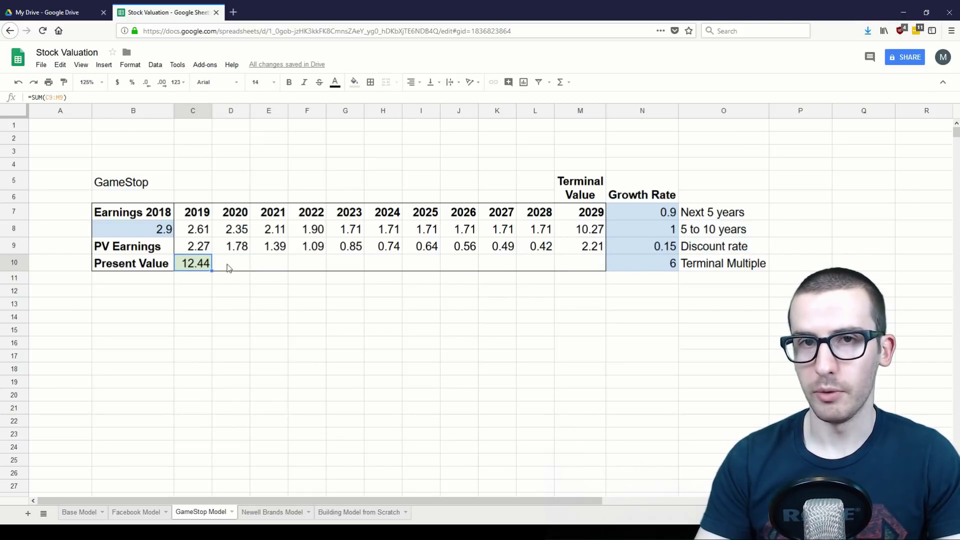
Compare GameStop's terminal multiple with its Present Value.
click(461, 269)
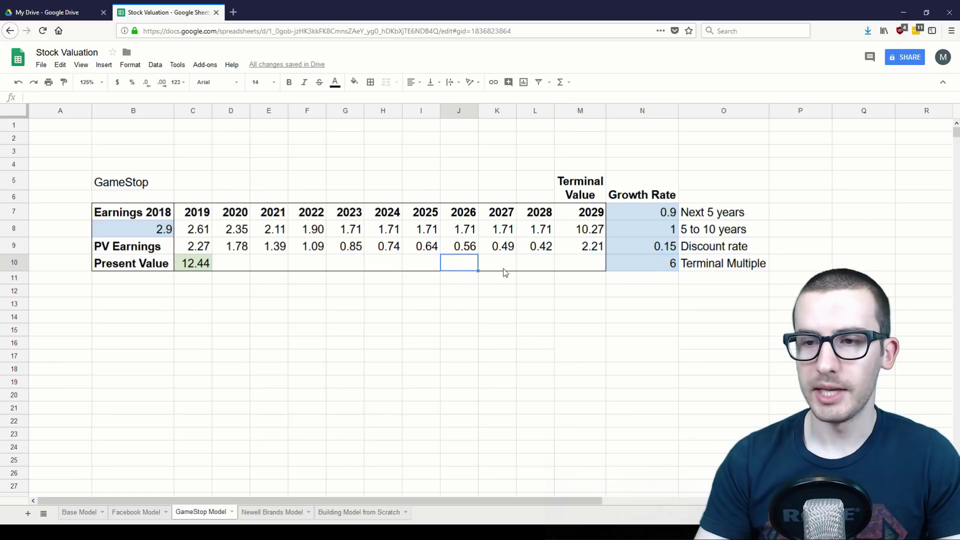
drag(579, 268, 653, 270)
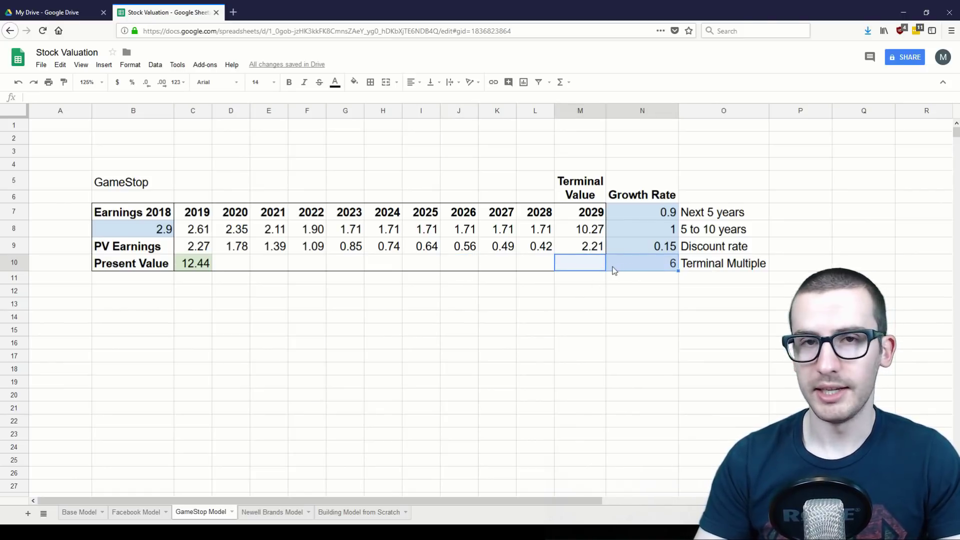
click(245, 264)
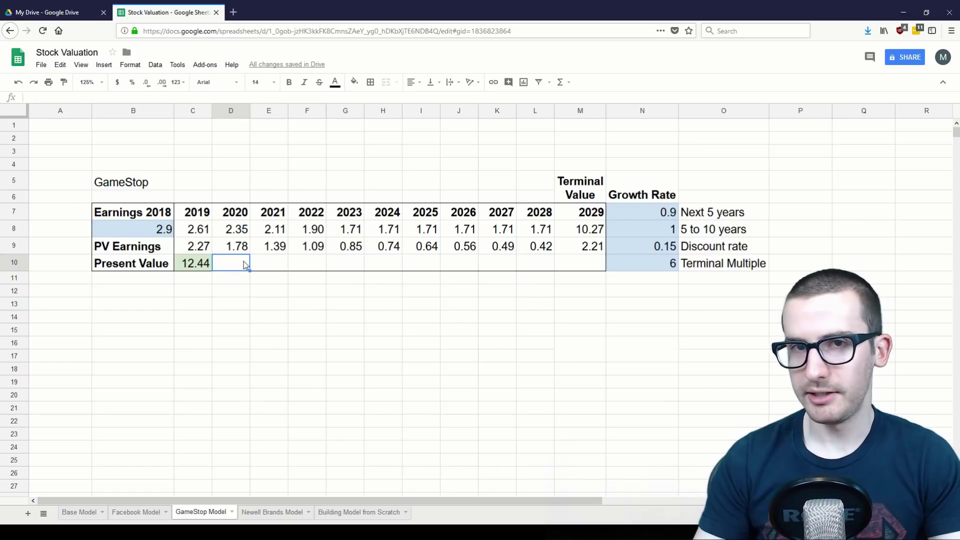
key(shift+Left)
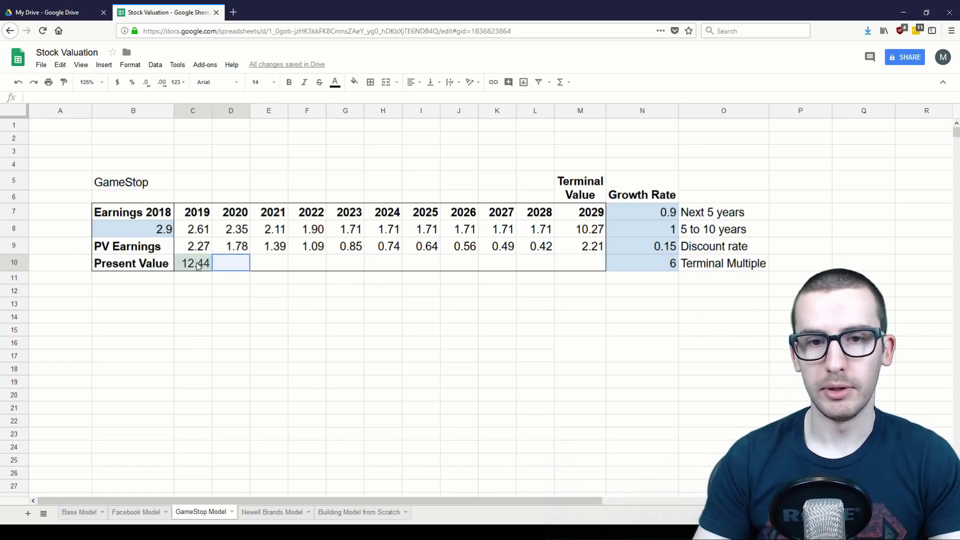
click(232, 265)
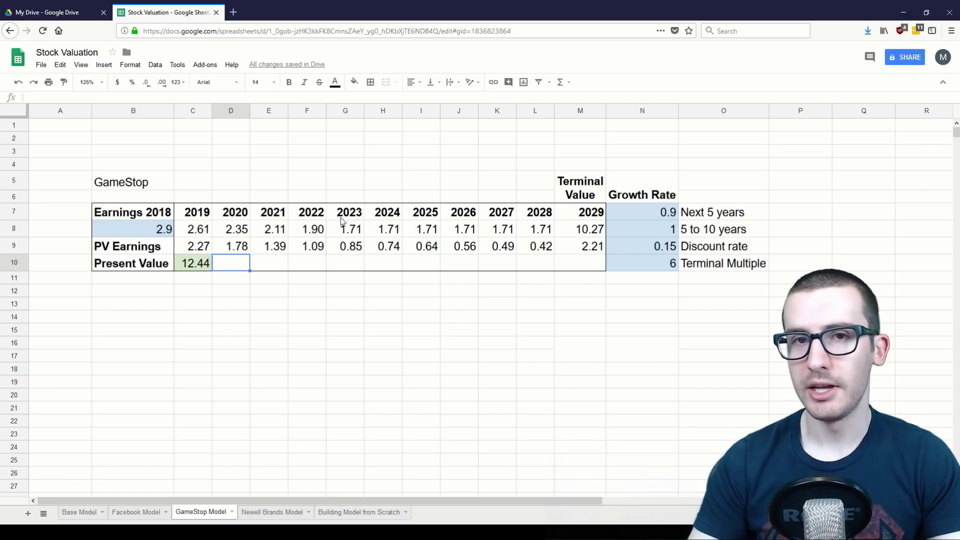
Try a terminal multiple of 0 for GameStop and inspect the 2029 terminal value and its discounted value.
click(650, 263)
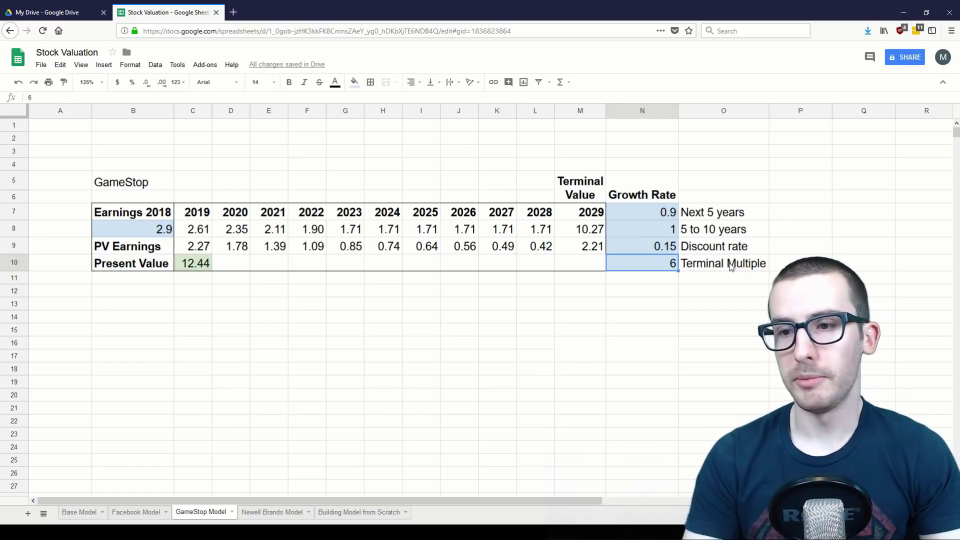
text(0)
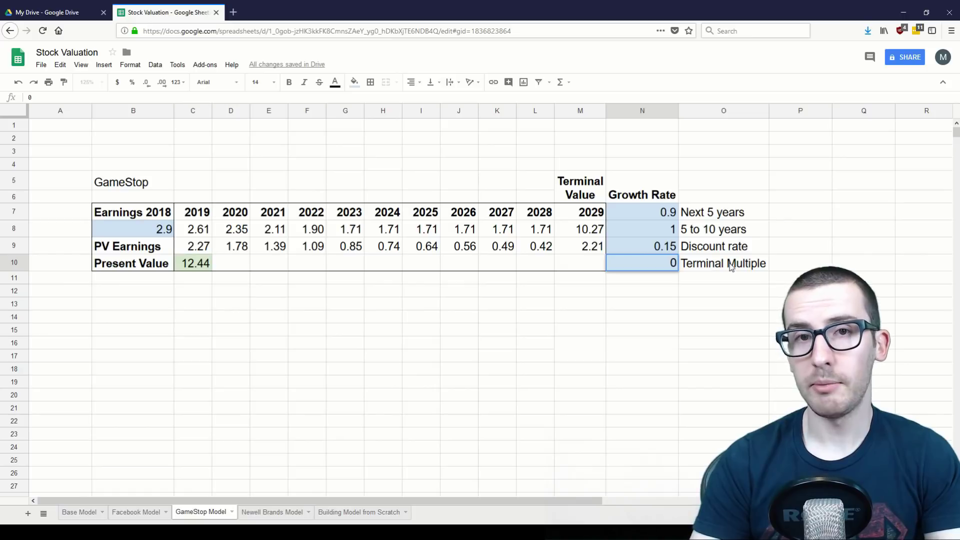
key(Left)
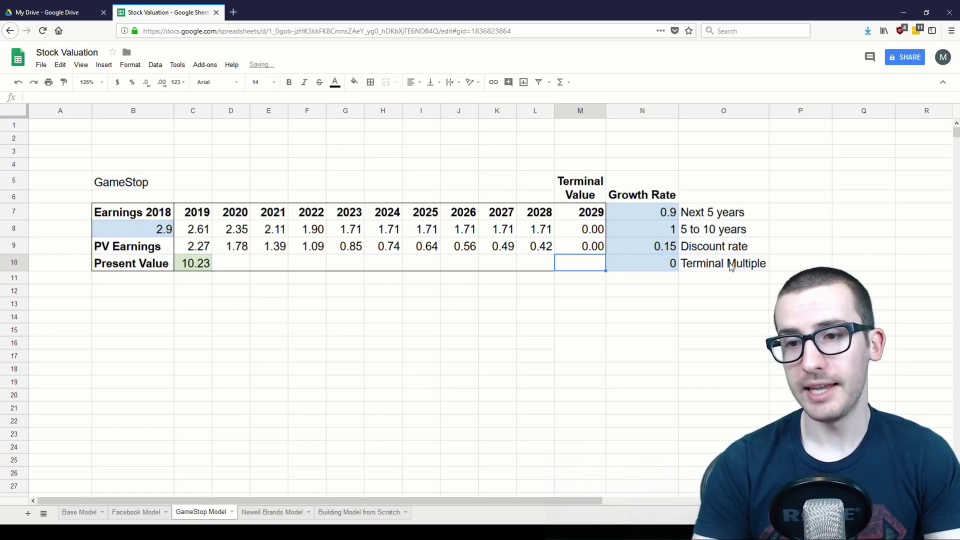
key(Up)
key(Up)
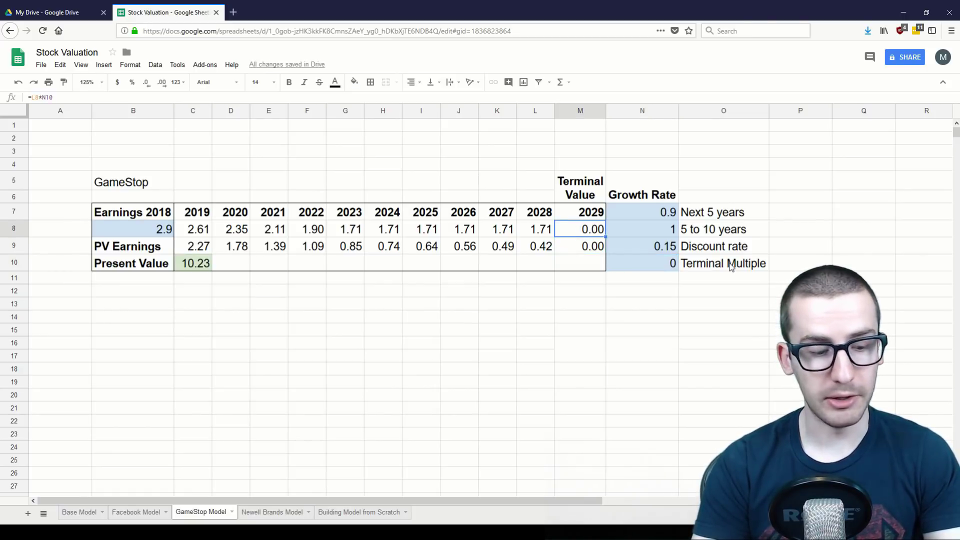
key(shift+Down)
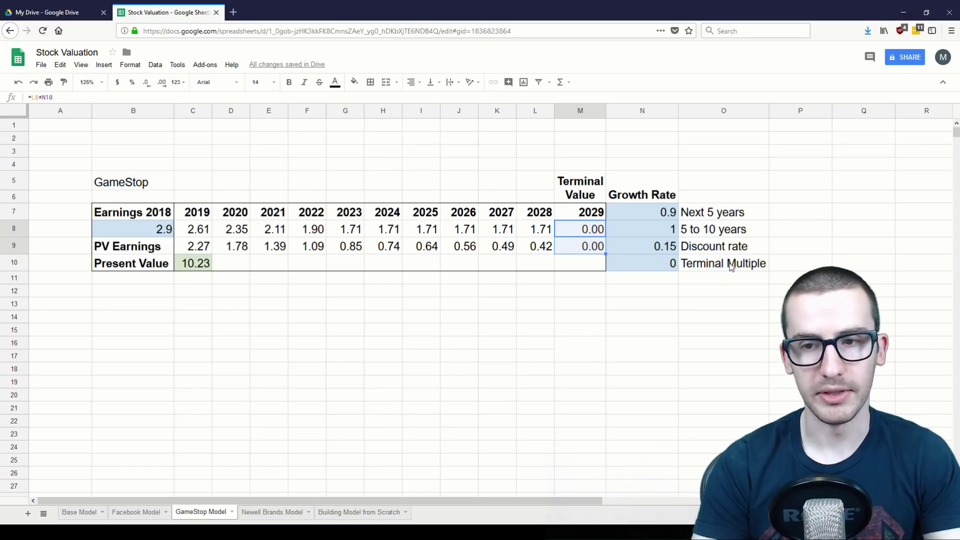
Check GameStop's Present Value without any terminal value.
key(Down)
key(Down)
key(Left)
key(Left)
key(Left)
key(Left)
key(Left)
key(Left)
key(Left)
key(Left)
key(Left)
key(Left)
key(Left)
key(Right)
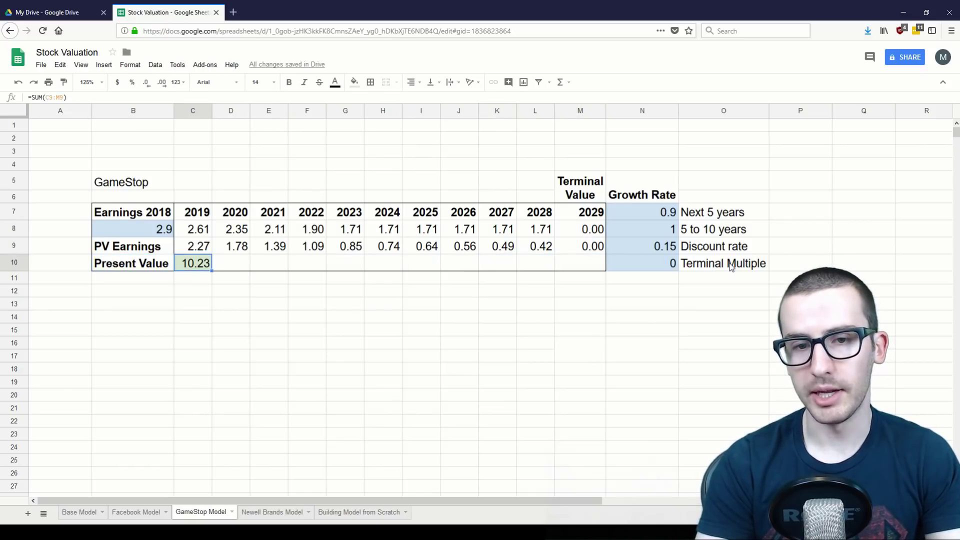
key(Right)
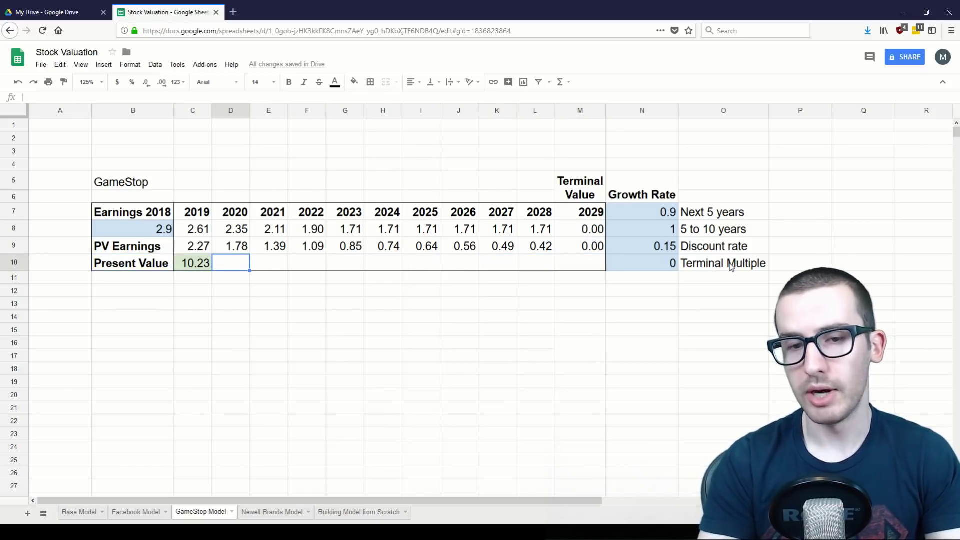
key(Left)
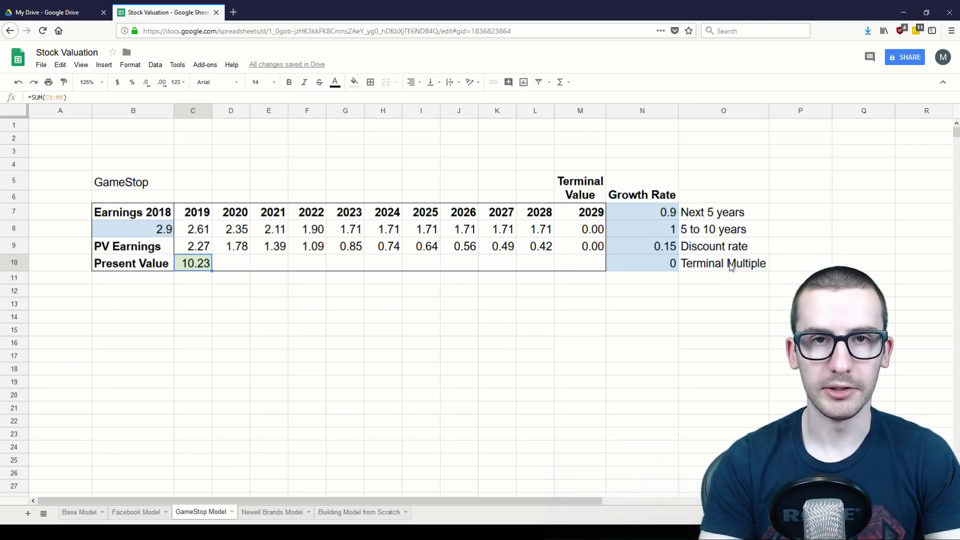
Set GameStop's terminal multiple back to 6.
key(ctrl+Right)
text(6)
key(Return)
key(Up)
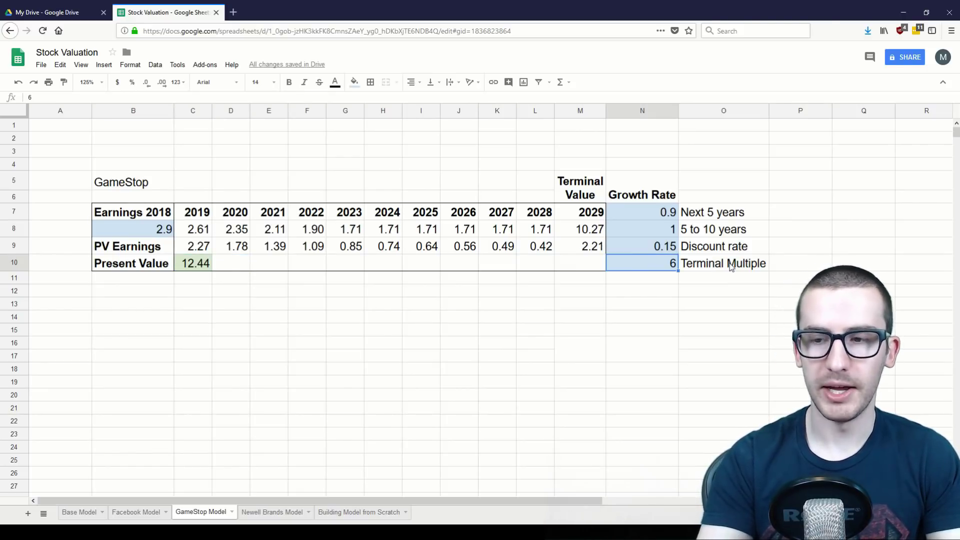
Set GameStop's terminal multiple to 0 again and look at the discount rate.
text(0)
key(Return)
key(Up)
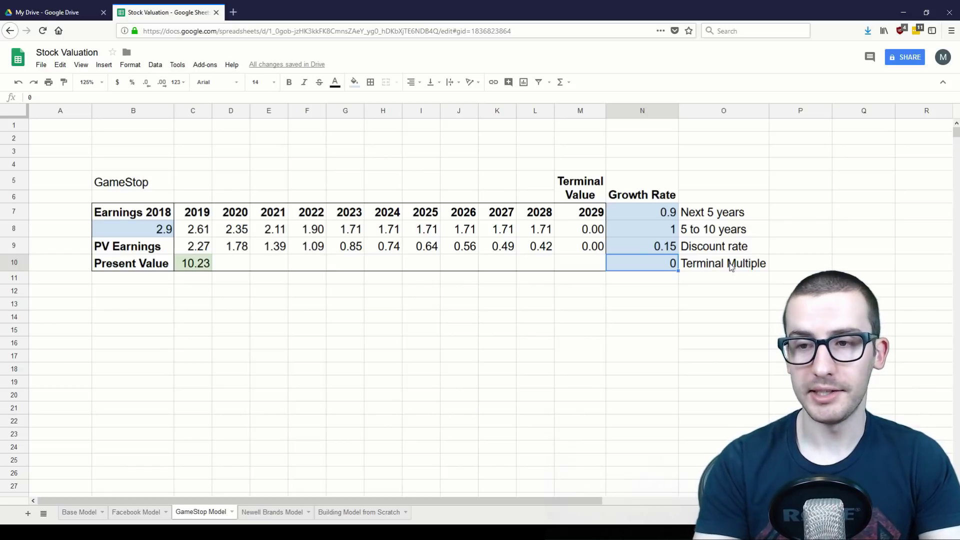
key(Up)
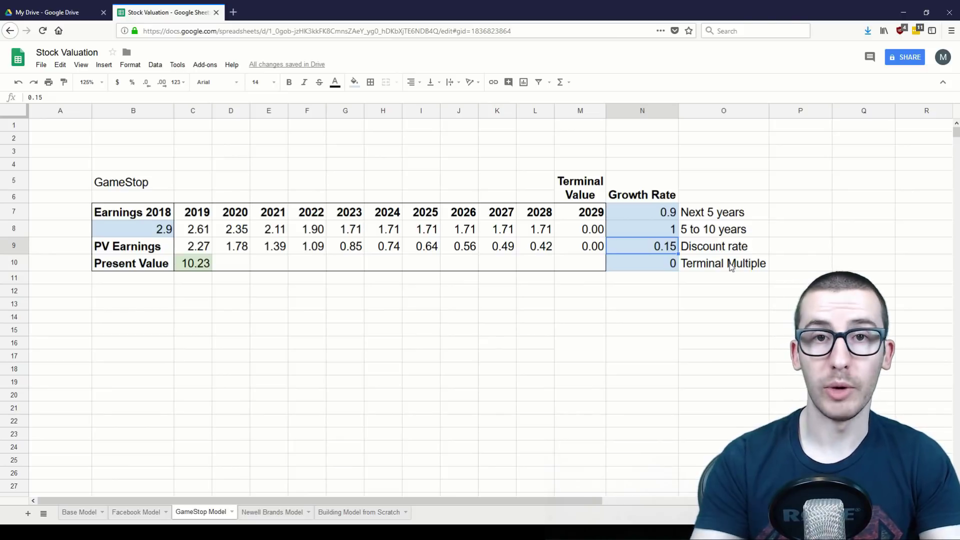
key(Down)
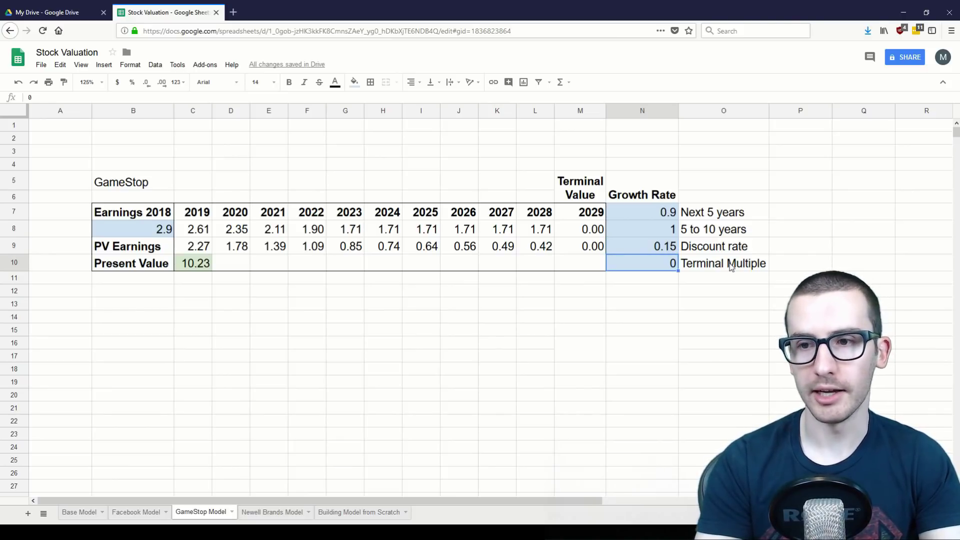
Return GameStop's terminal multiple to 6 and check the Present Value.
text(6)
key(Up)
key(Down)
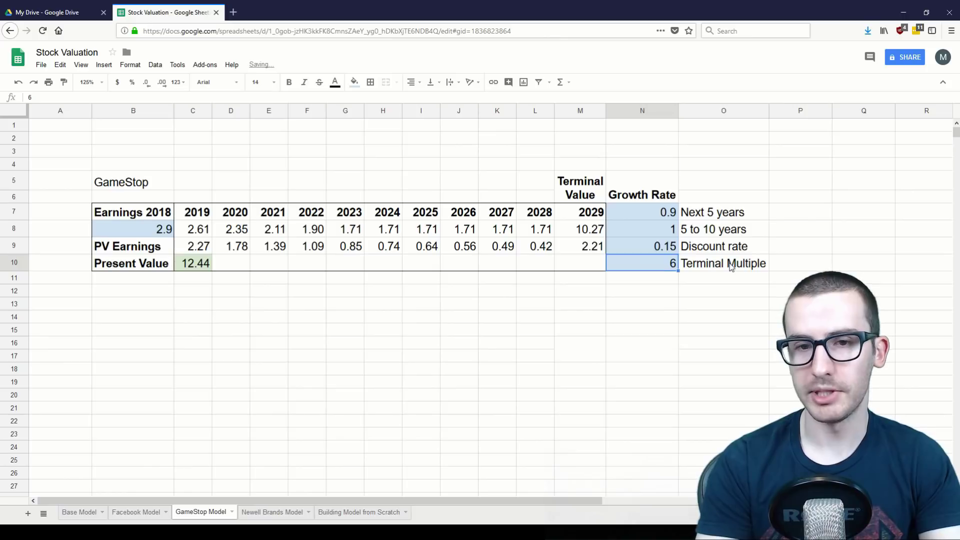
key(Left)
key(Left)
key(Left)
key(Left)
key(Left)
key(Left)
key(Left)
key(Left)
key(Left)
key(Left)
key(Left)
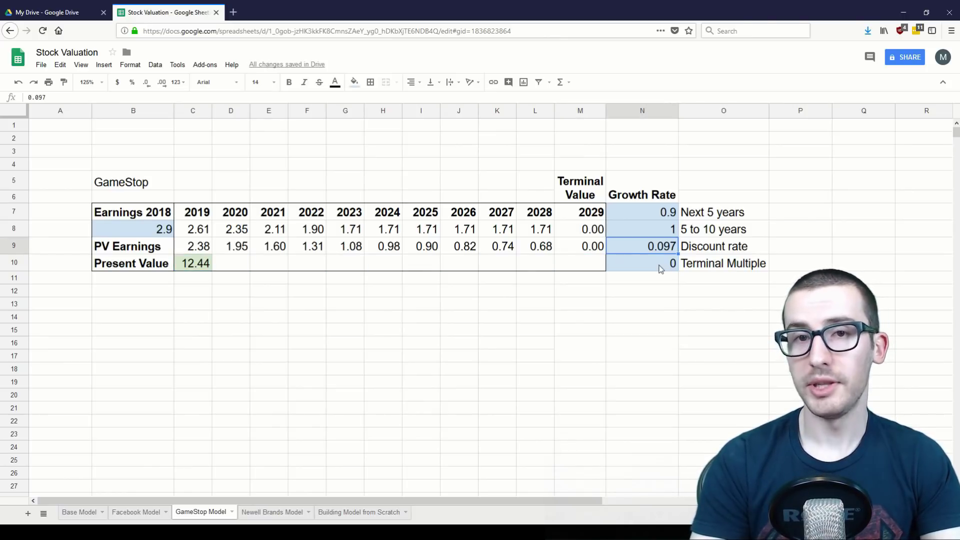
Review GameStop's terminal value, growth rates and discount rate with the terminal multiple at 0.
key(Left)
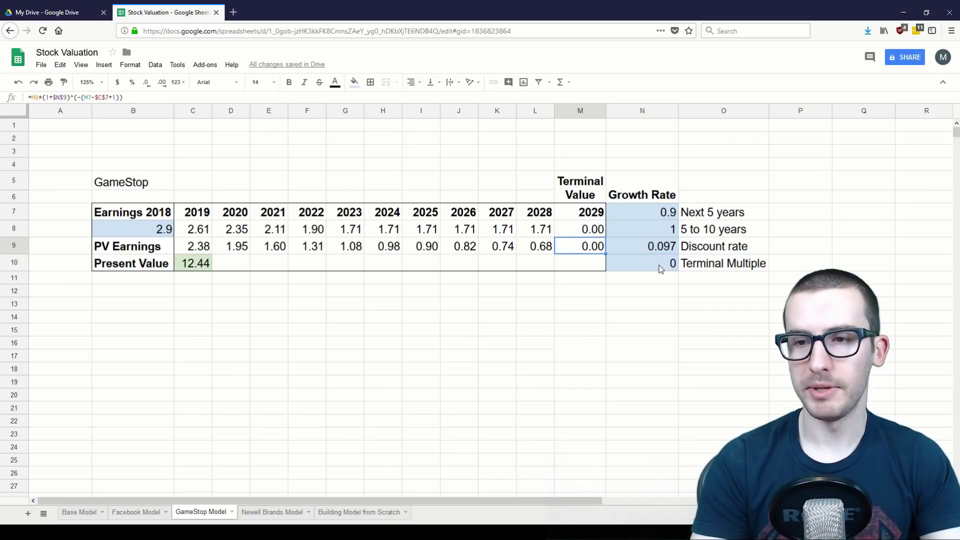
key(Up)
key(Right)
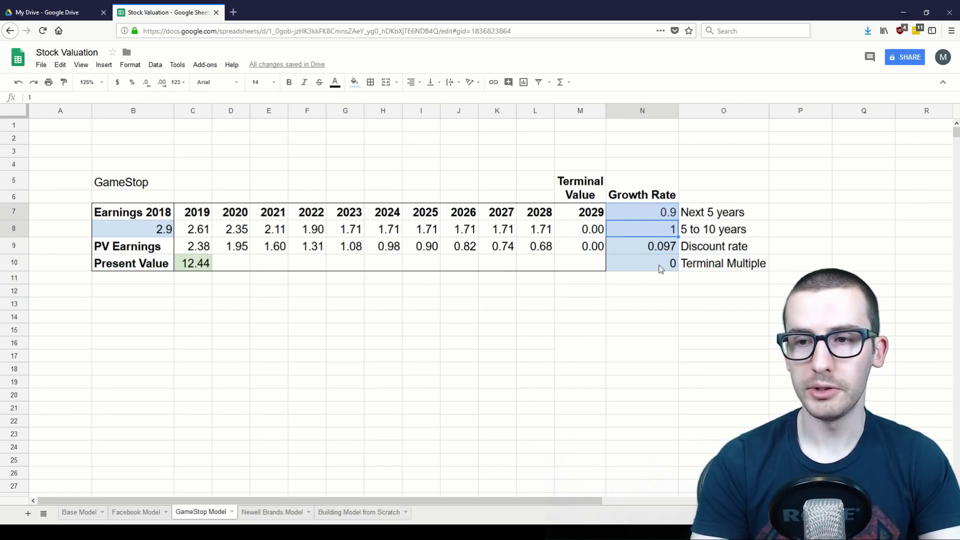
key(Down)
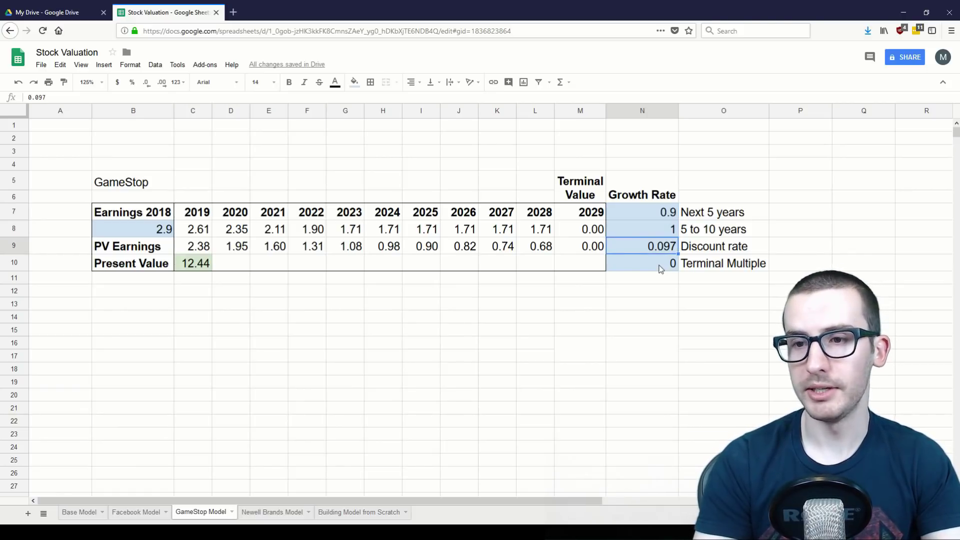
key(Down)
key(Left)
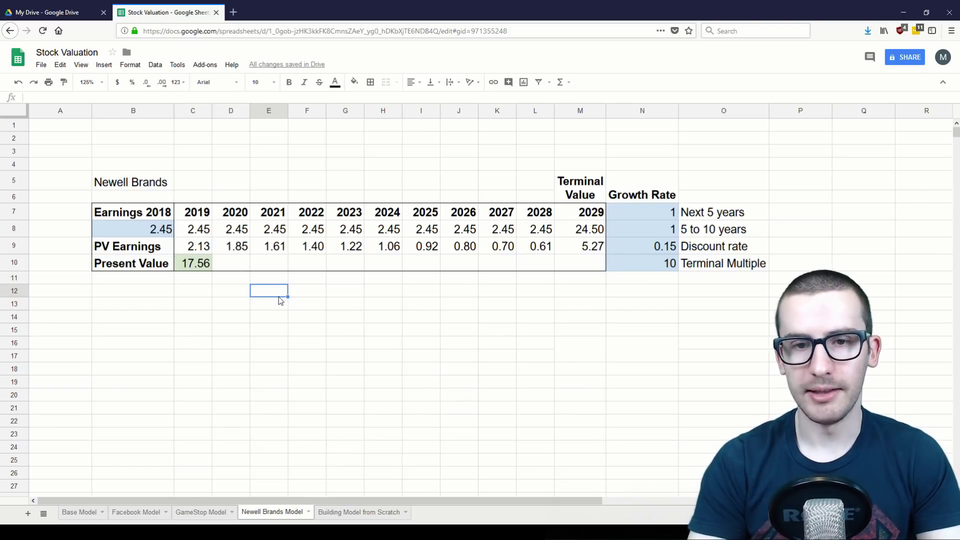
Examine Newell Brands' projected earnings from 2019 through 2028.
key(Up)
key(Up)
key(Up)
key(Up)
key(Left)
key(Left)
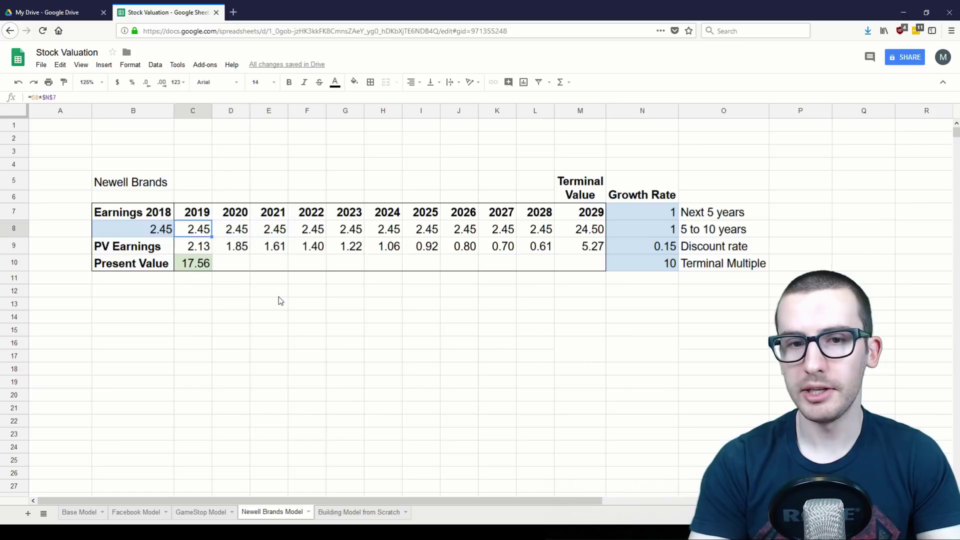
key(Right)
key(Right)
key(Right)
key(Right)
key(Right)
key(Right)
key(Right)
key(Right)
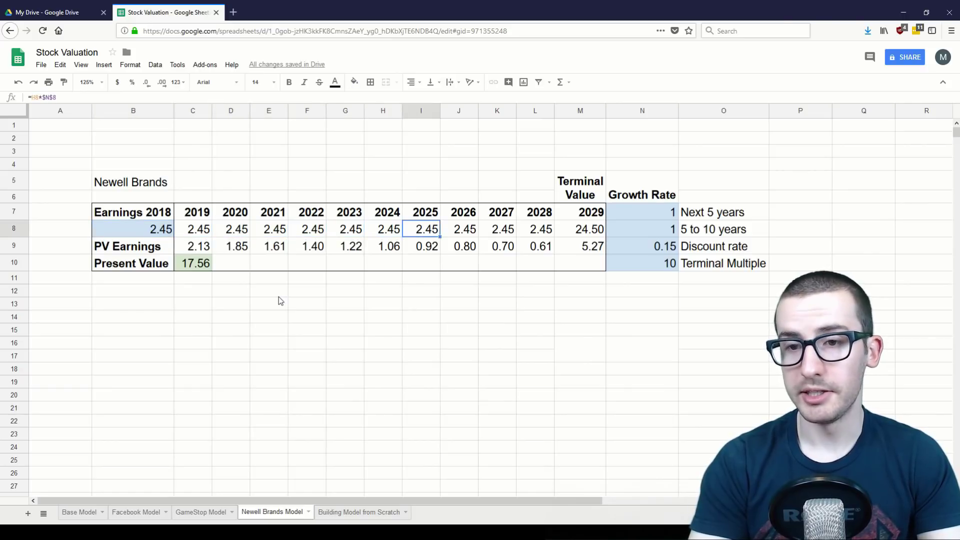
key(Right)
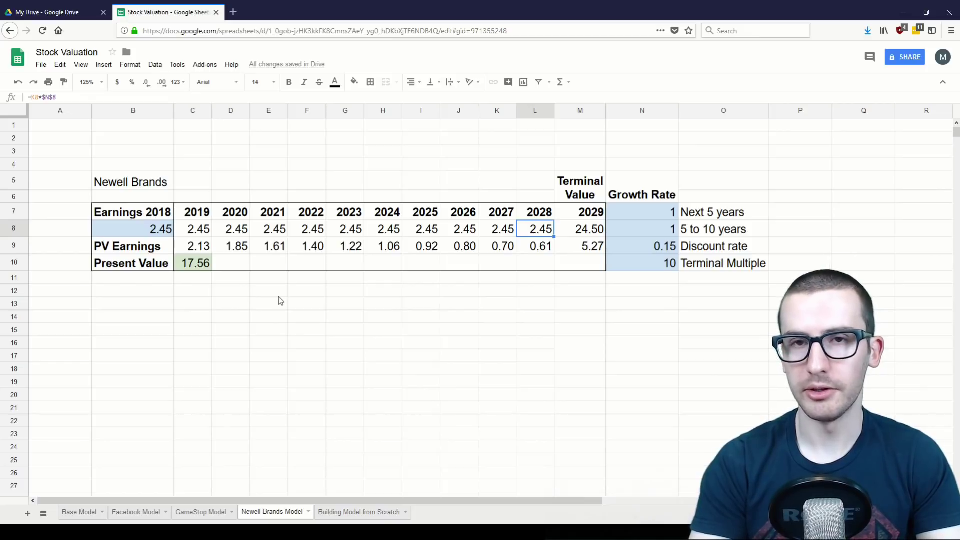
Look at the terminal multiple assumed for Newell Brands.
key(Right)
key(Right)
key(Down)
key(Down)
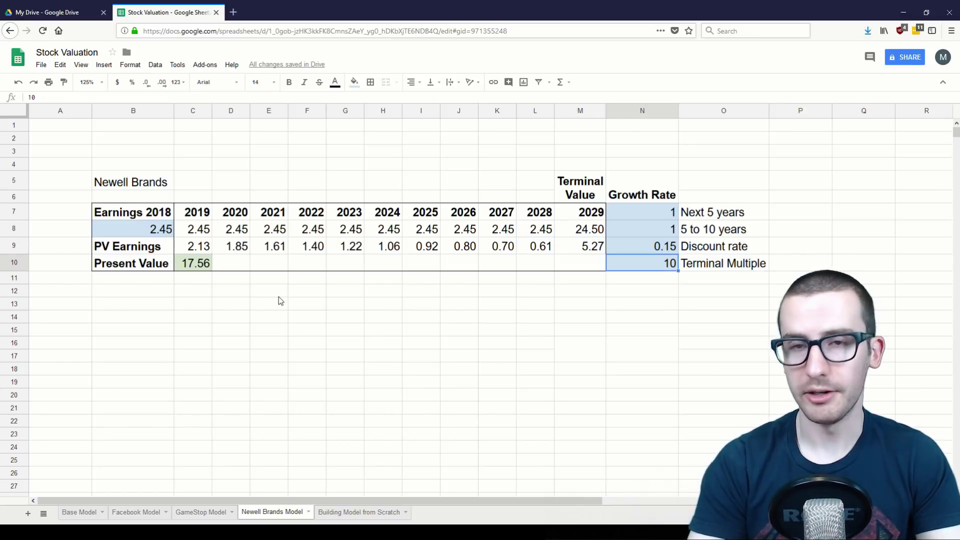
key(Right)
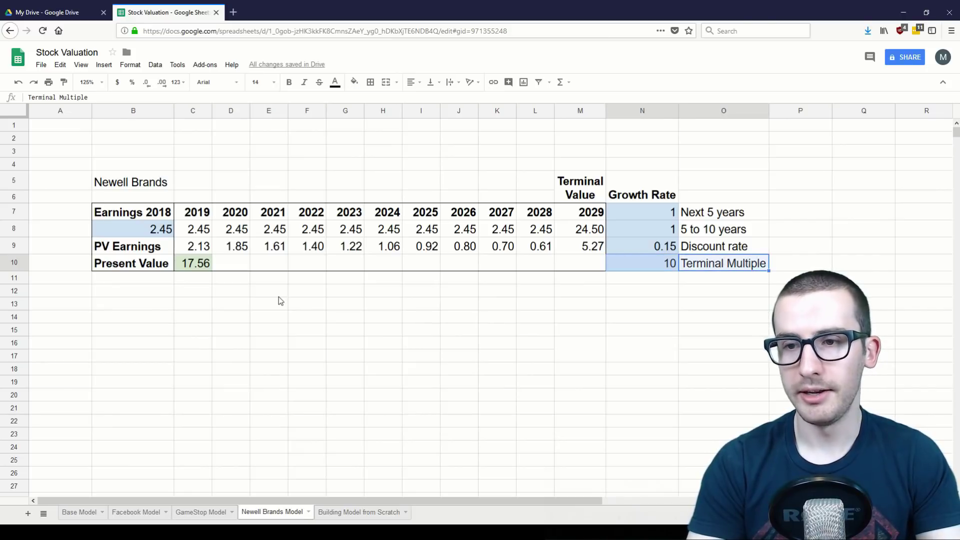
Review Newell Brands' Present Value under the current growth, discount rate and terminal multiple assumptions.
key(Left)
key(Left)
key(Left)
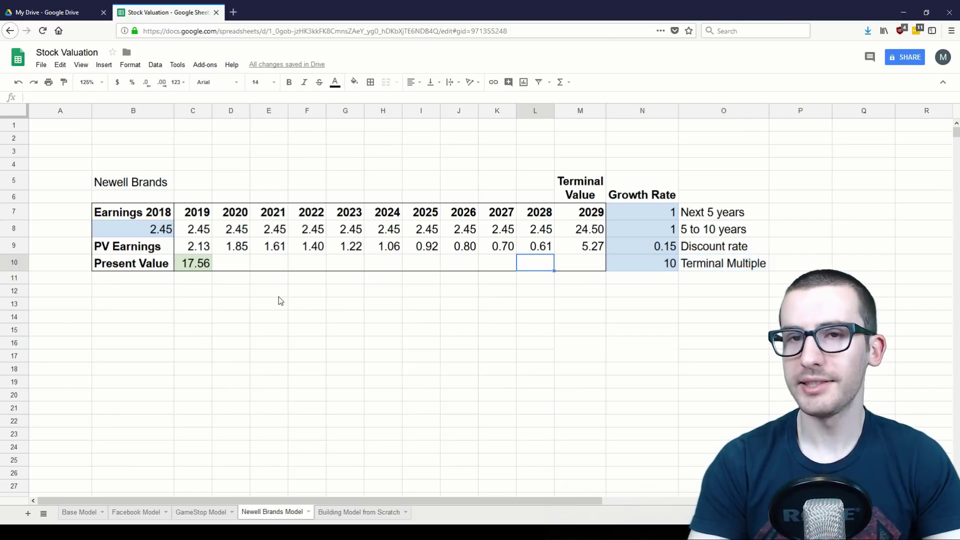
key(Left)
key(Left)
key(Left)
key(Left)
key(Left)
key(Left)
key(Left)
key(Left)
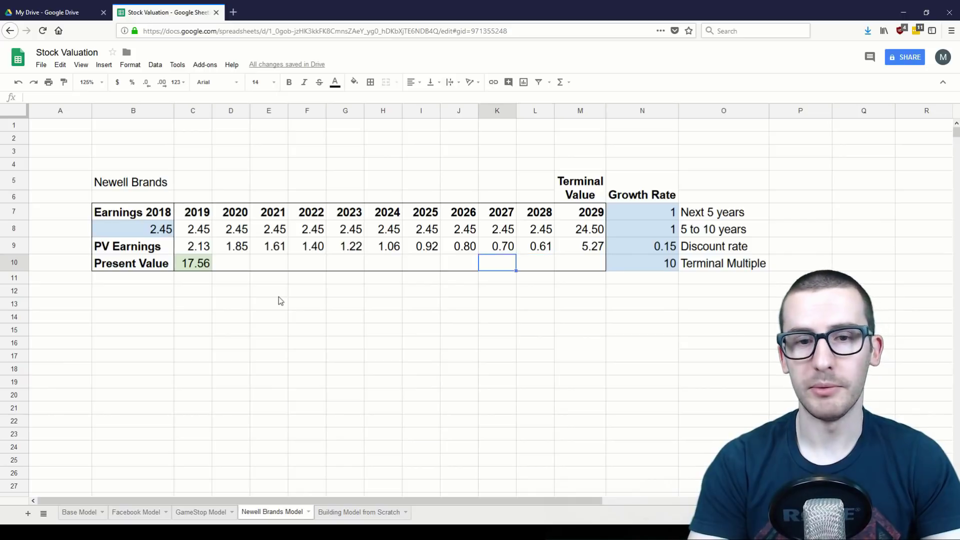
key(Down)
key(Left)
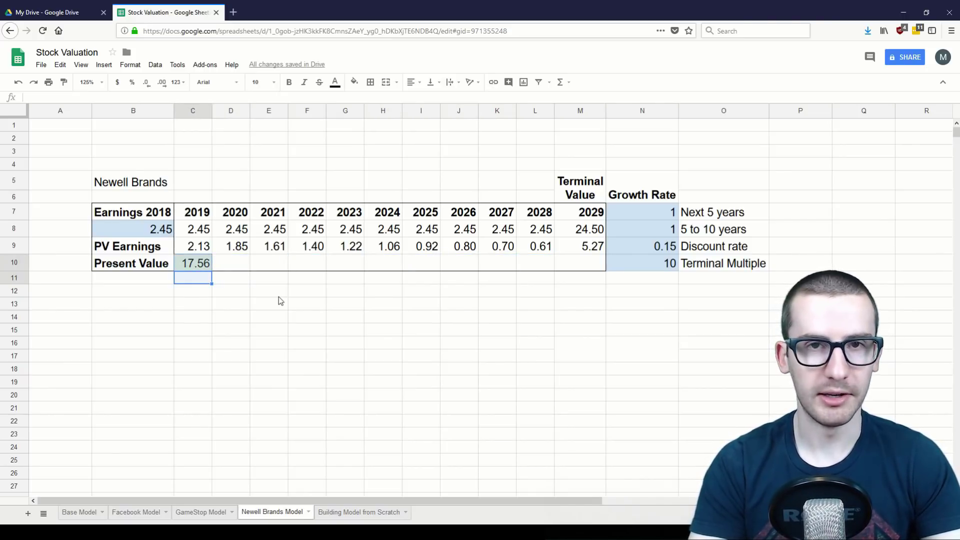
Set Newell Brands' discount rate to 0.12.
key(Up)
key(ctrl+Right)
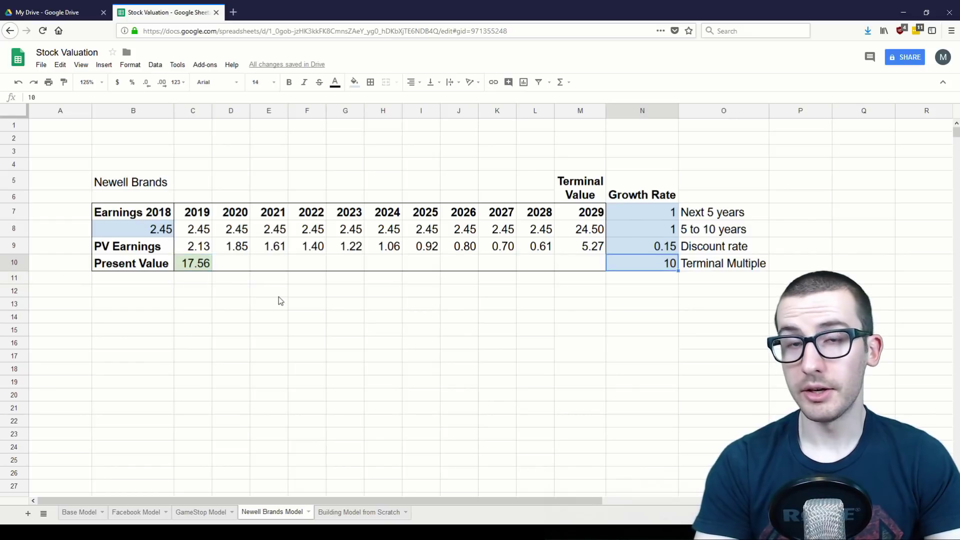
key(Up)
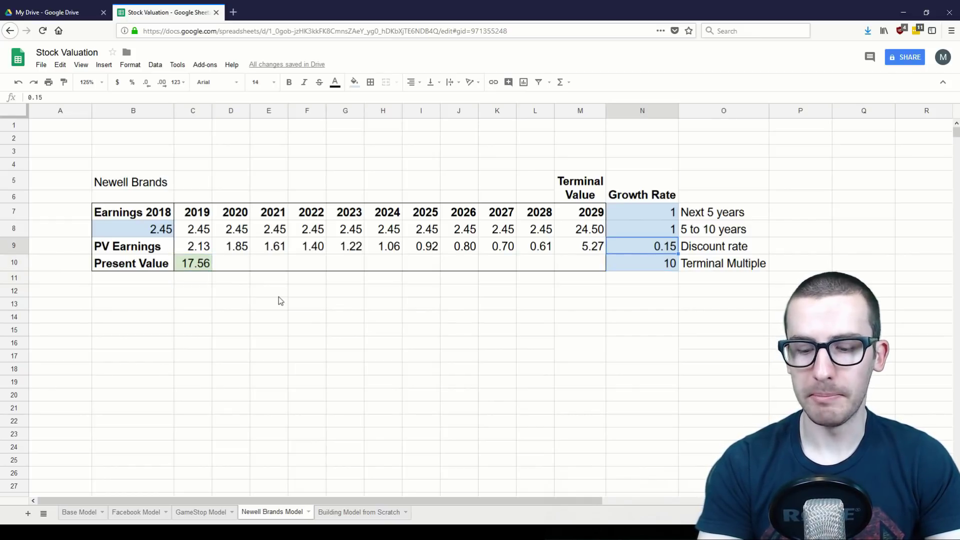
text(.12)
key(Return)
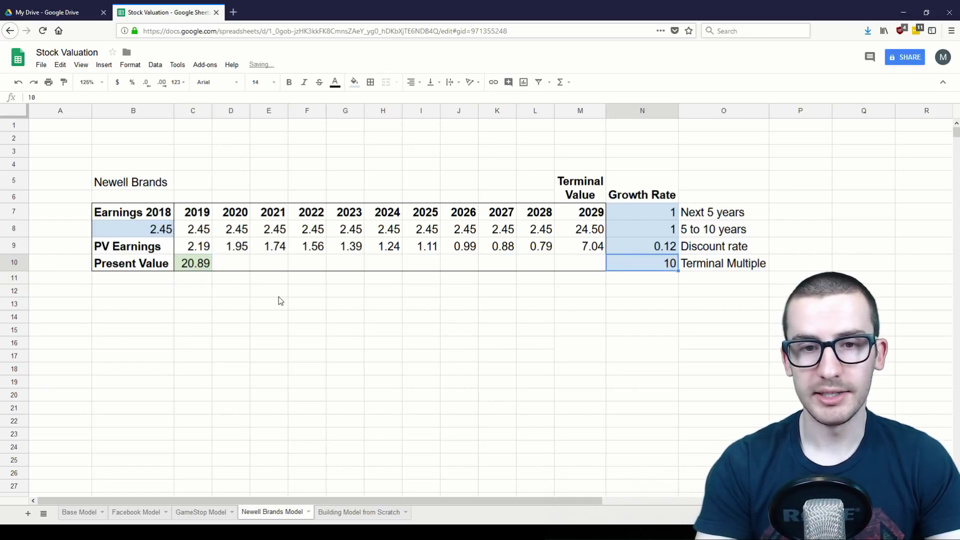
Check Newell Brands' discounted earnings and Present Value at the 0.12 discount rate.
key(Up)
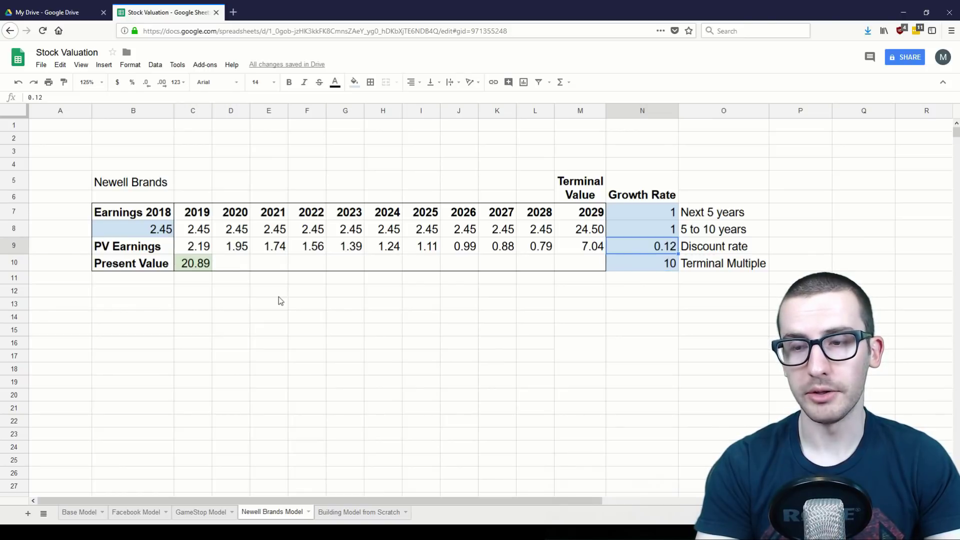
key(Left)
key(Left)
key(Left)
key(Left)
key(Left)
key(Left)
key(Left)
key(Left)
key(Left)
key(Left)
key(Left)
key(Left)
key(Left)
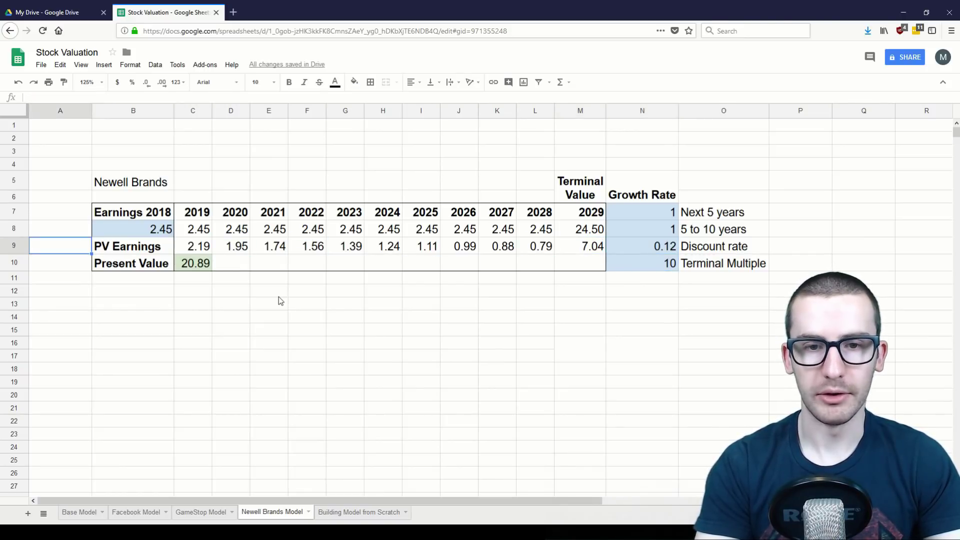
key(Down)
key(Right)
key(Right)
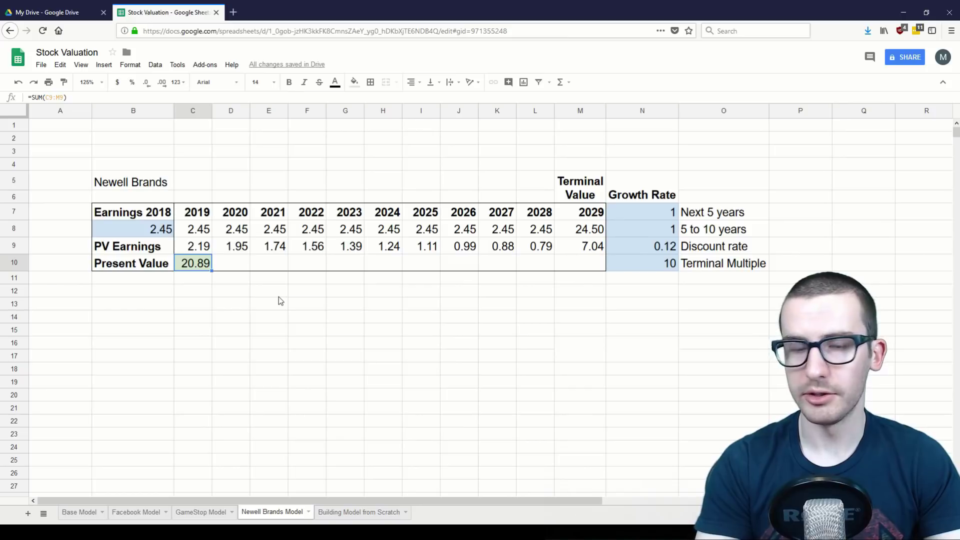
Return Newell Brands' discount rate to 0.15.
key(ctrl+Right)
key(Up)
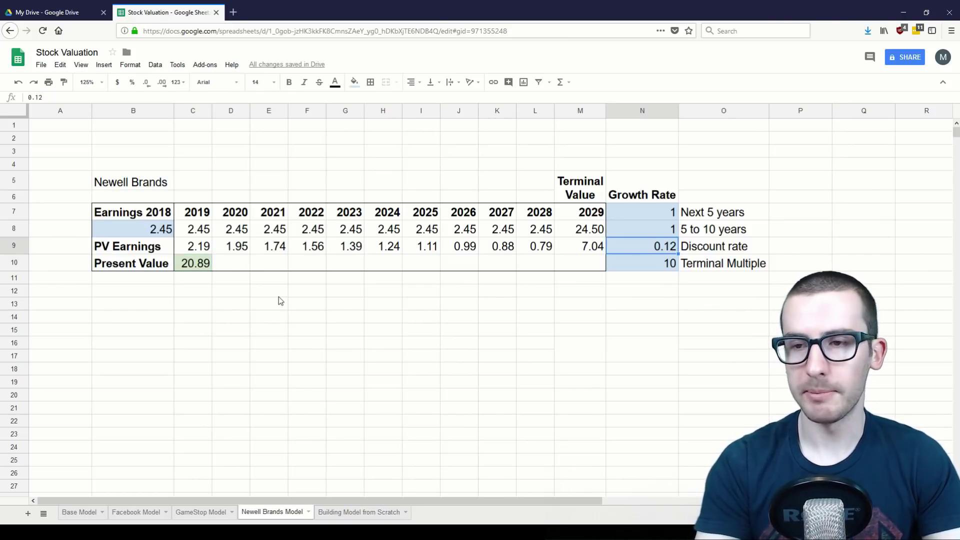
text(.15)
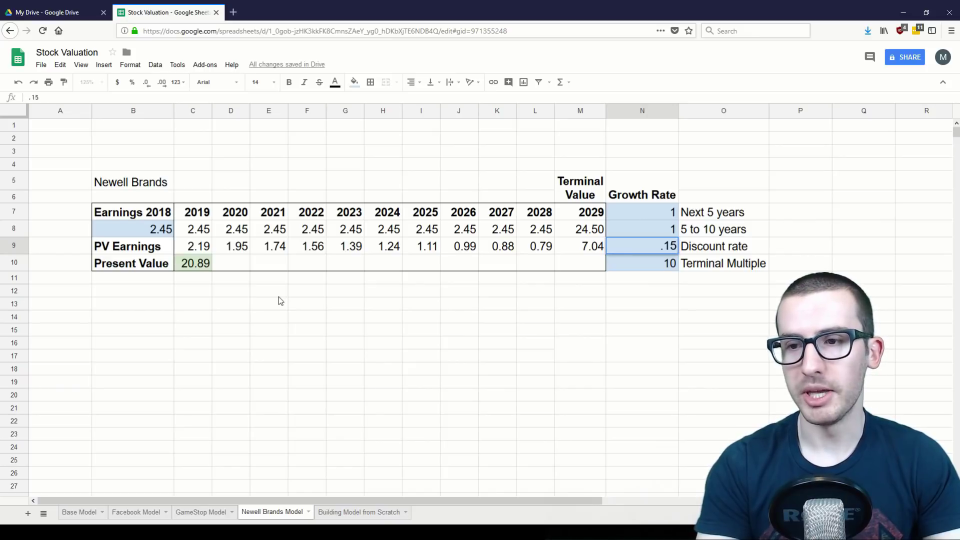
key(Return)
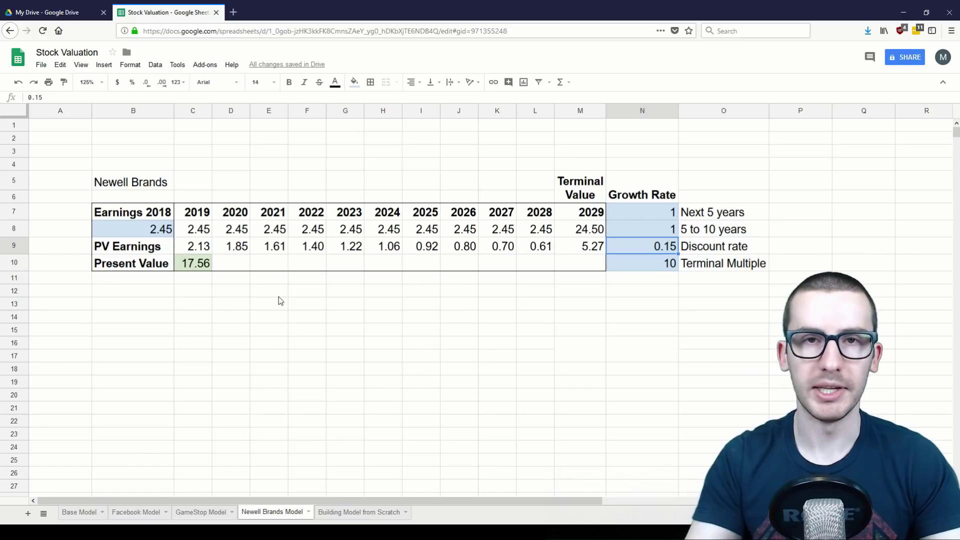
Change Newell Brands' discount rate to 0.12 again.
text(.)
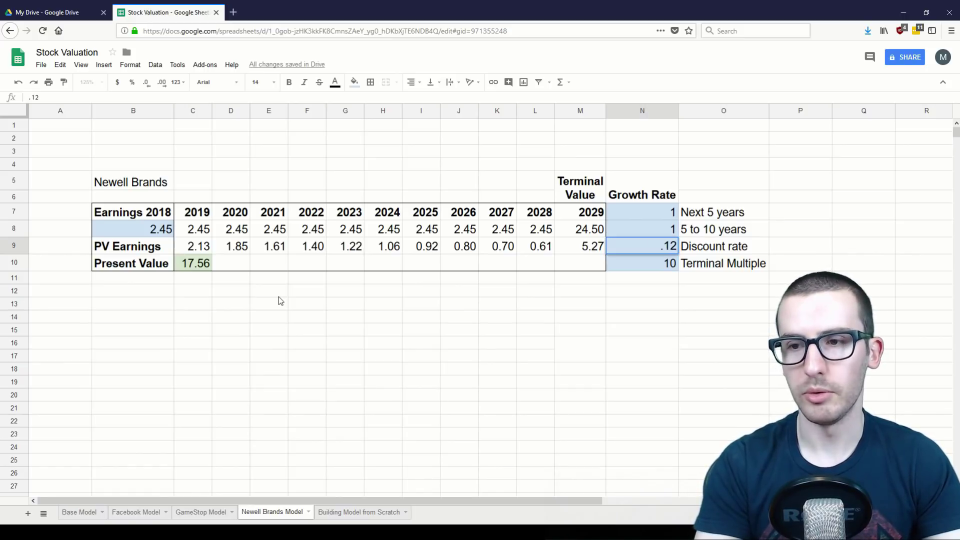
text(12)
key(Return)
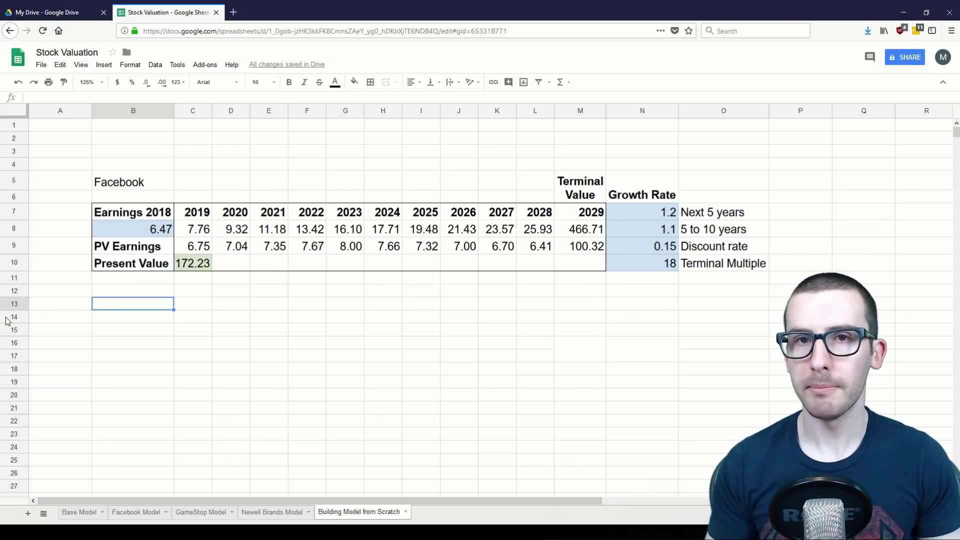
Copy the whole Facebook model from B5:O10 on the Building Model from Scratch sheet and paste it at B12.
key(ctrl+c)
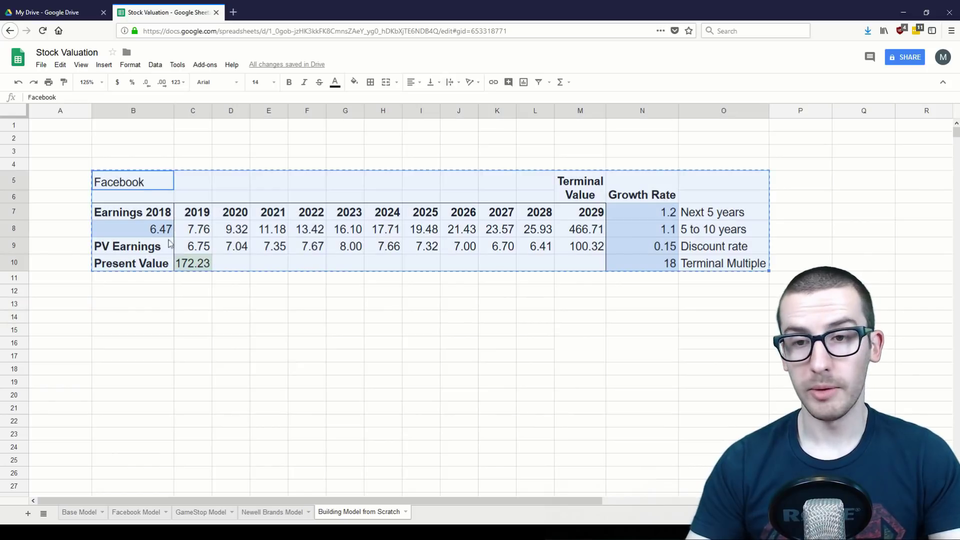
click(154, 295)
key(ctrl+v)
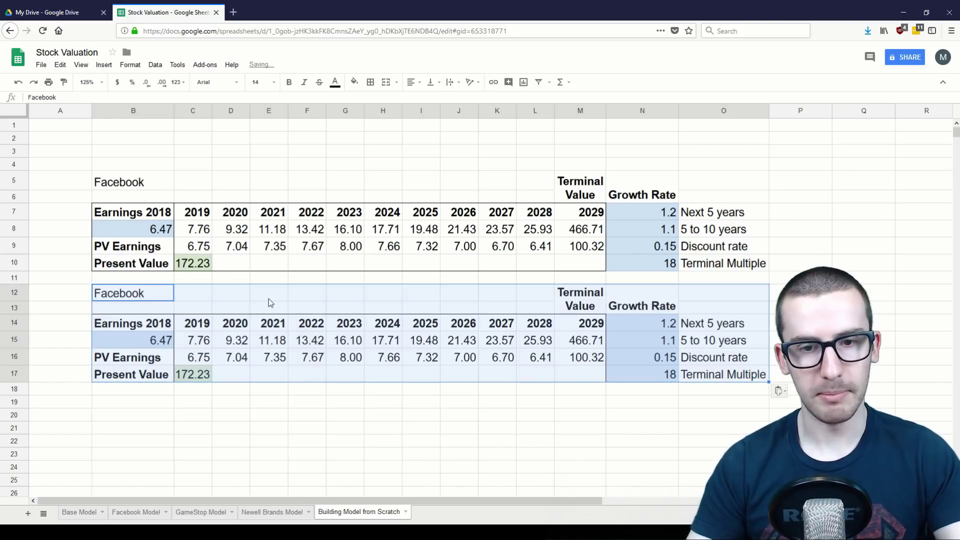
Compare the contents of the earnings cells in the original Facebook model with those in the pasted copy.
click(201, 345)
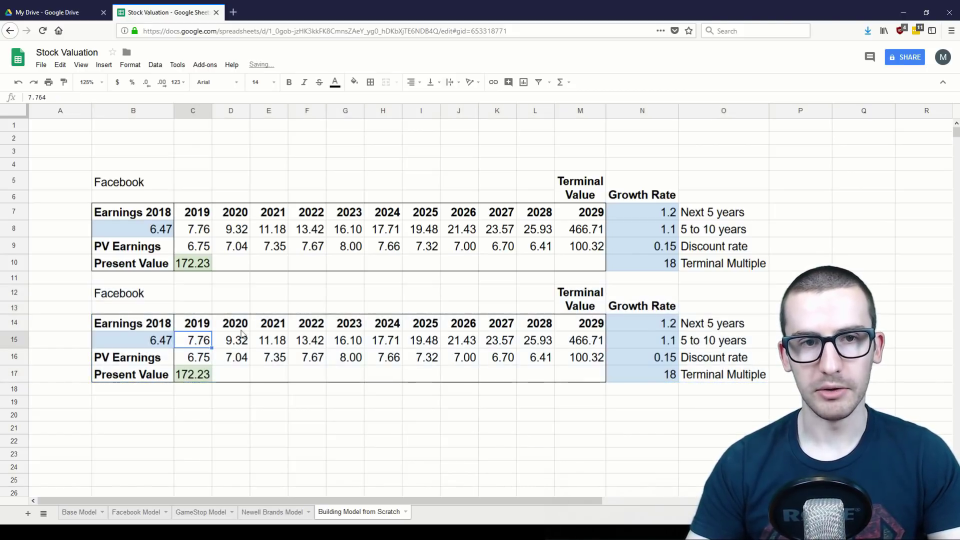
click(201, 234)
click(231, 234)
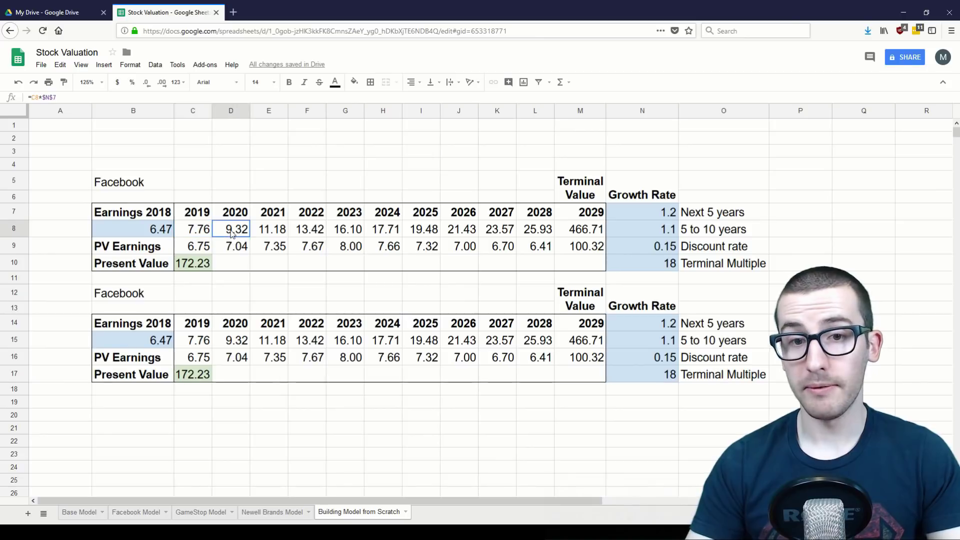
click(279, 232)
click(307, 232)
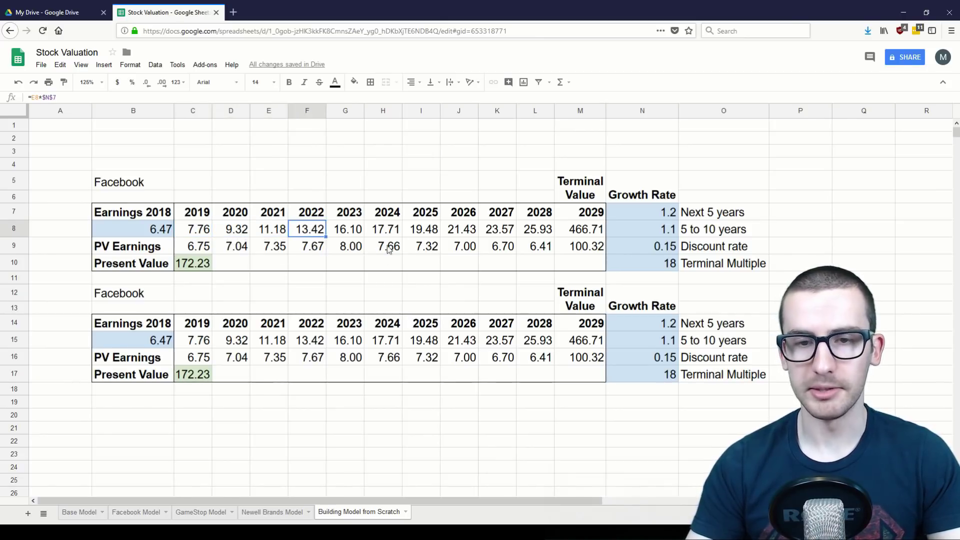
click(190, 343)
click(154, 342)
click(270, 341)
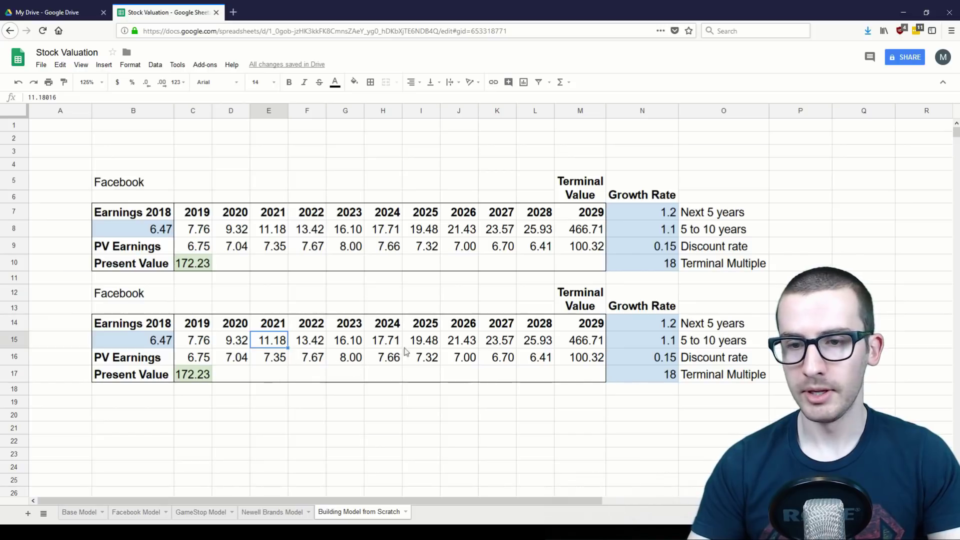
Set the 5 to 10 years growth rate in the lower Facebook model to 1.2.
click(657, 336)
text(1.2)
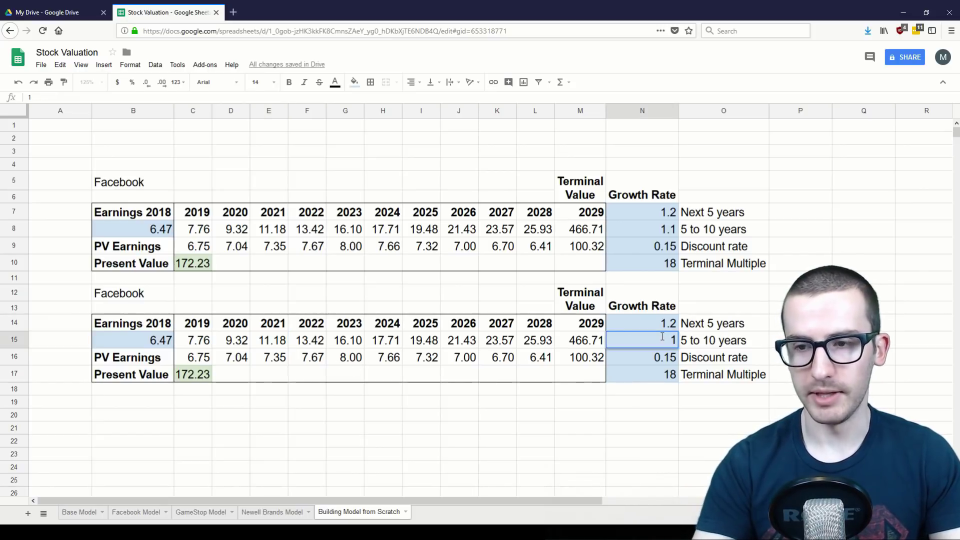
key(Return)
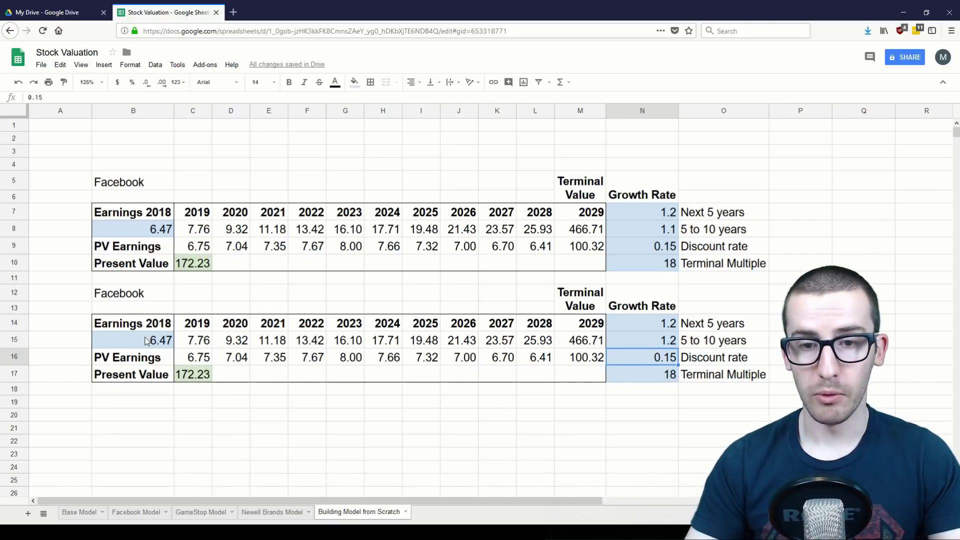
Clear the earnings in B15:M15 and the PV Earnings in C16:M16 of the lower Facebook model.
drag(145, 342, 583, 345)
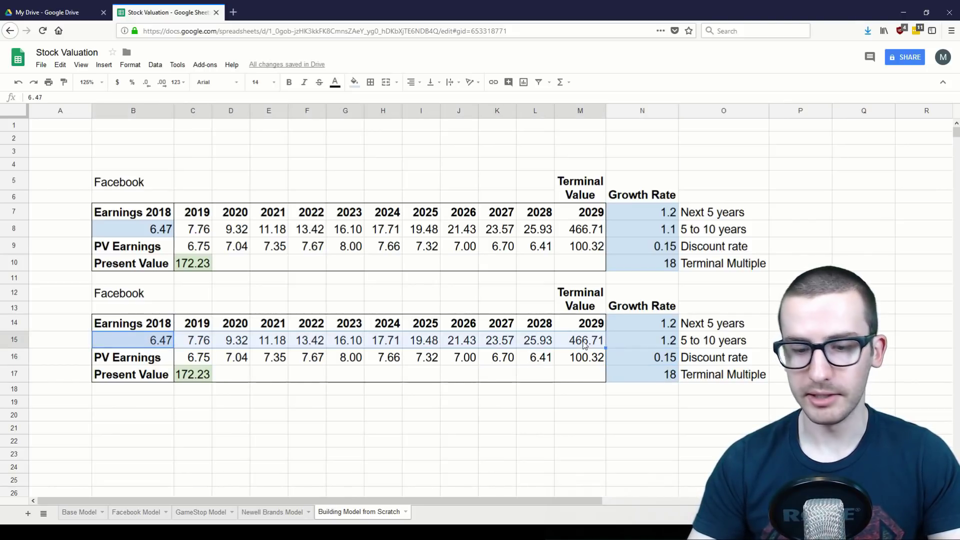
key(Delete)
key(Down)
key(Right)
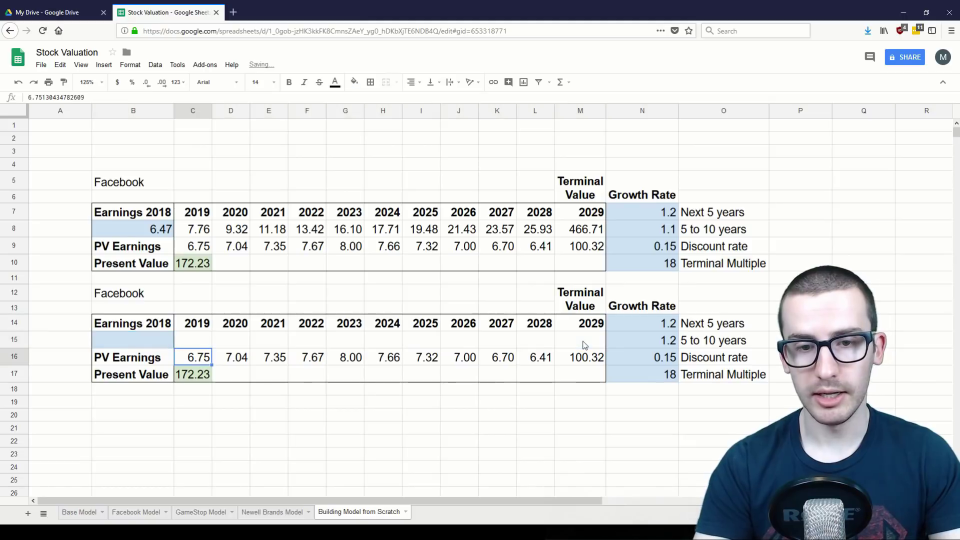
key(shift+Right)
key(shift+Right)
key(shift+Right)
key(shift+Right)
key(shift+Right)
key(shift+Right)
key(shift+Right)
key(shift+Right)
key(shift+Right)
key(shift+Right)
key(shift+Right)
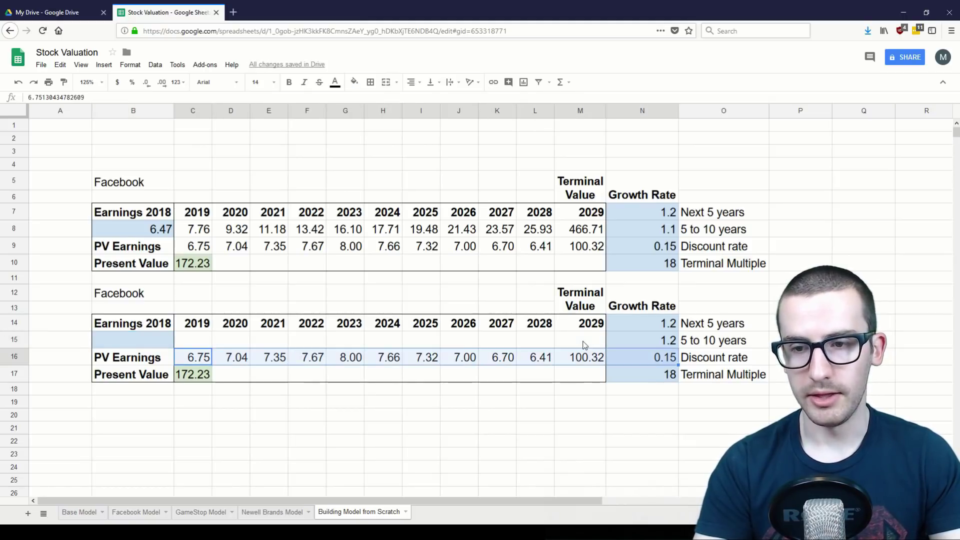
key(shift+Left)
key(Delete)
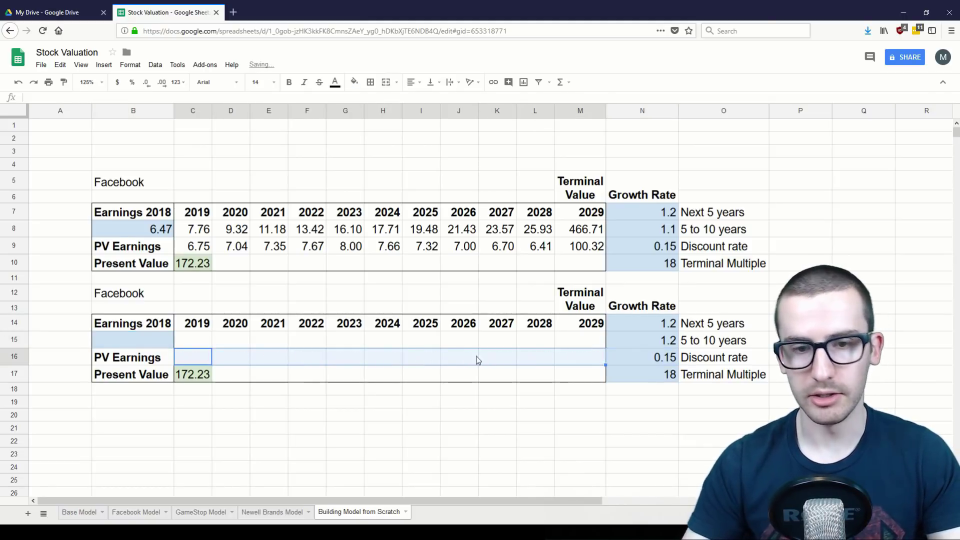
Clear the lower model's Present Value and enter =B8 as its 2018 earnings in B15.
key(Up)
key(Left)
text(=B8)
key(Tab)
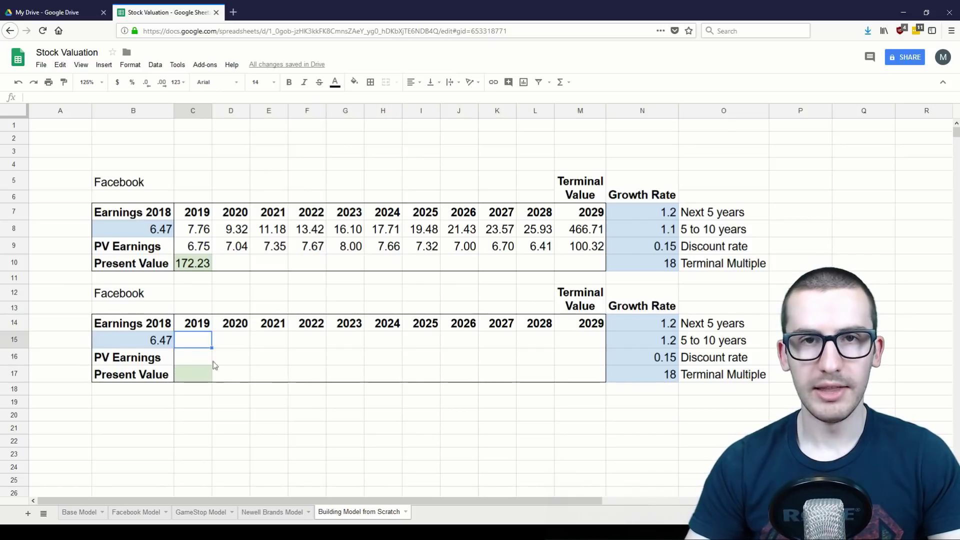
Replace the 2020 header in D14 with =C14+1 and fill the formula across through M14.
click(231, 323)
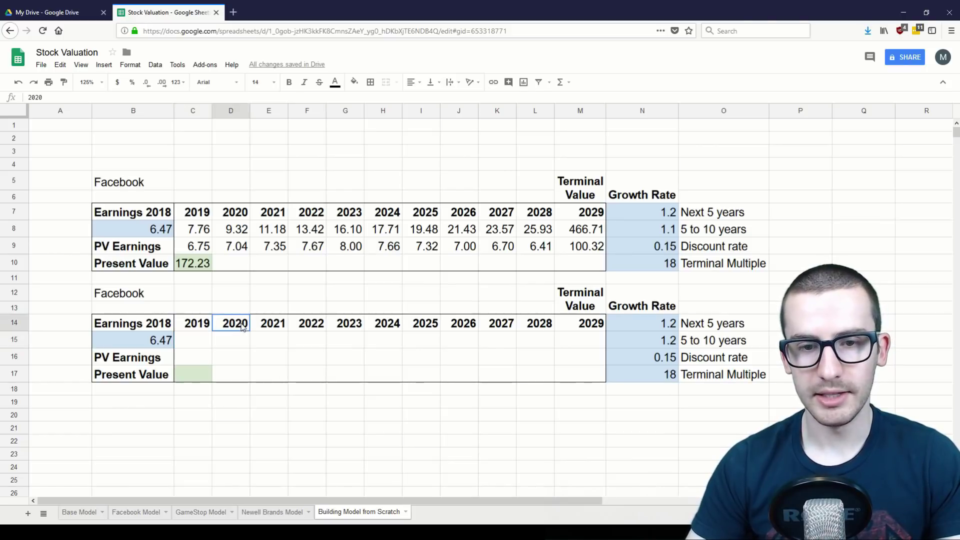
drag(56, 96, 24, 99)
text(=)
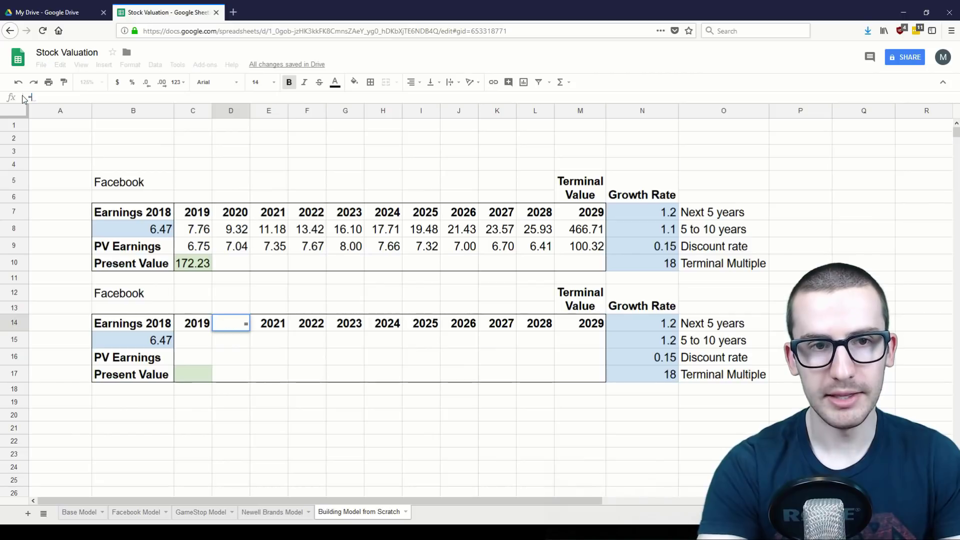
click(198, 325)
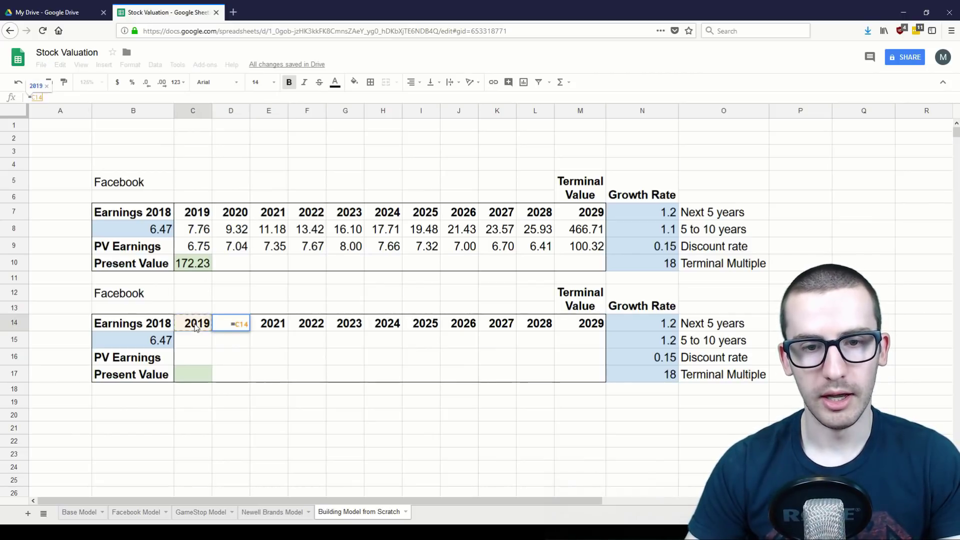
text(+1)
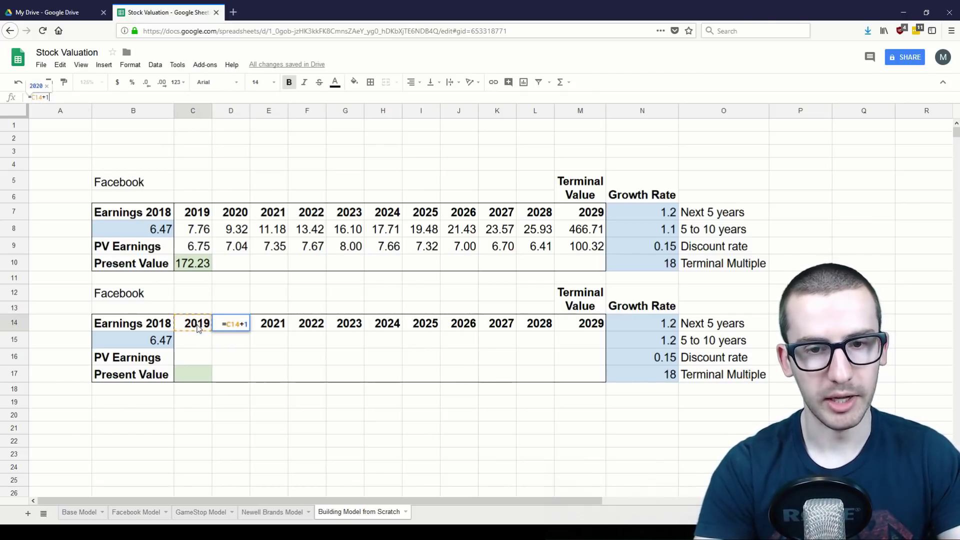
key(ctrl+Return)
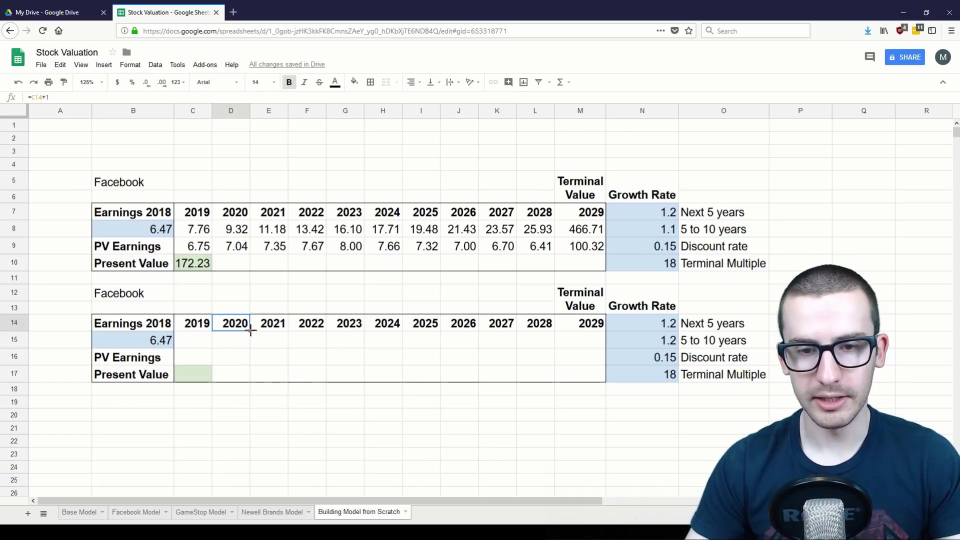
drag(253, 331, 595, 330)
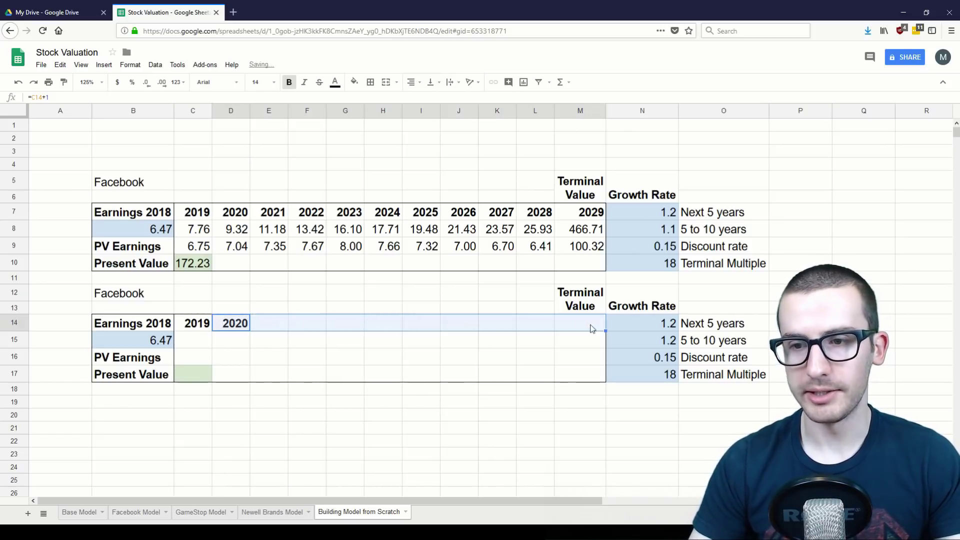
Set the first forecast year in C14 of the lower Facebook model to 2020.
click(234, 326)
click(208, 327)
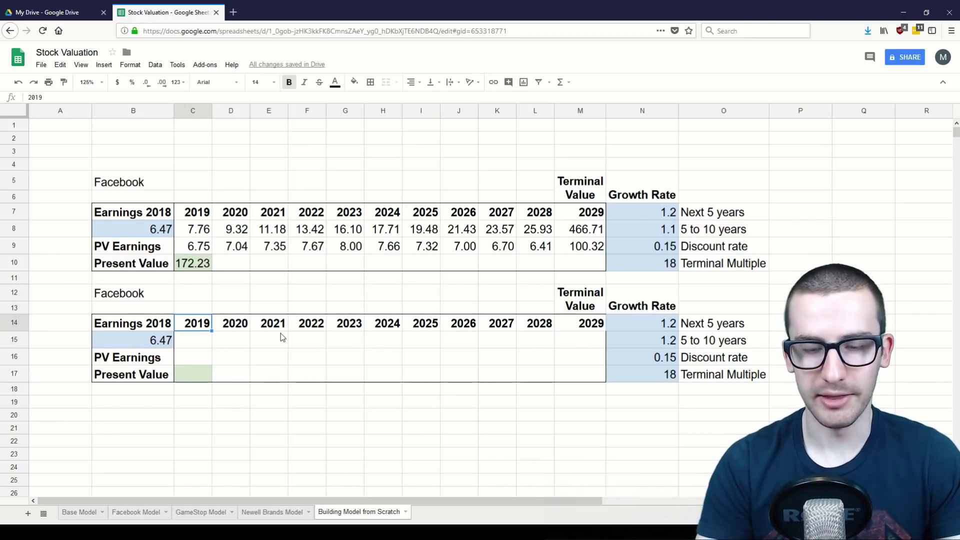
text(2020)
key(Return)
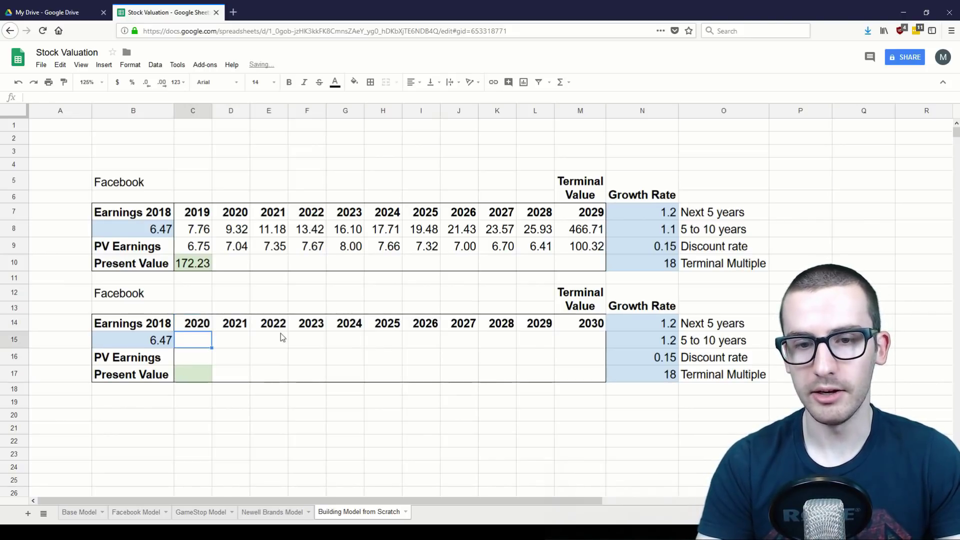
Review the lower model's year headers, starting earnings and the growth rates for the next 5 years and 5 to 10 years.
drag(574, 324, 225, 325)
click(193, 340)
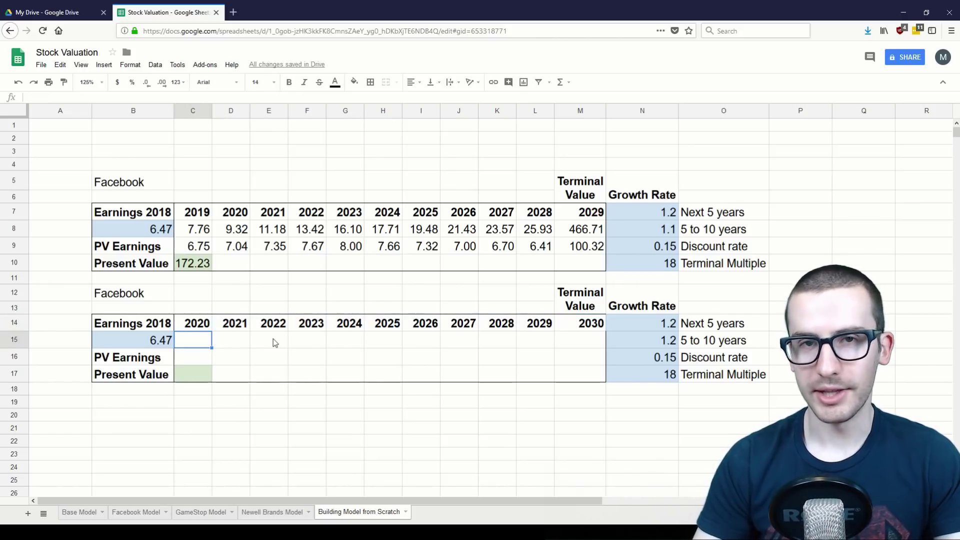
click(161, 344)
click(190, 341)
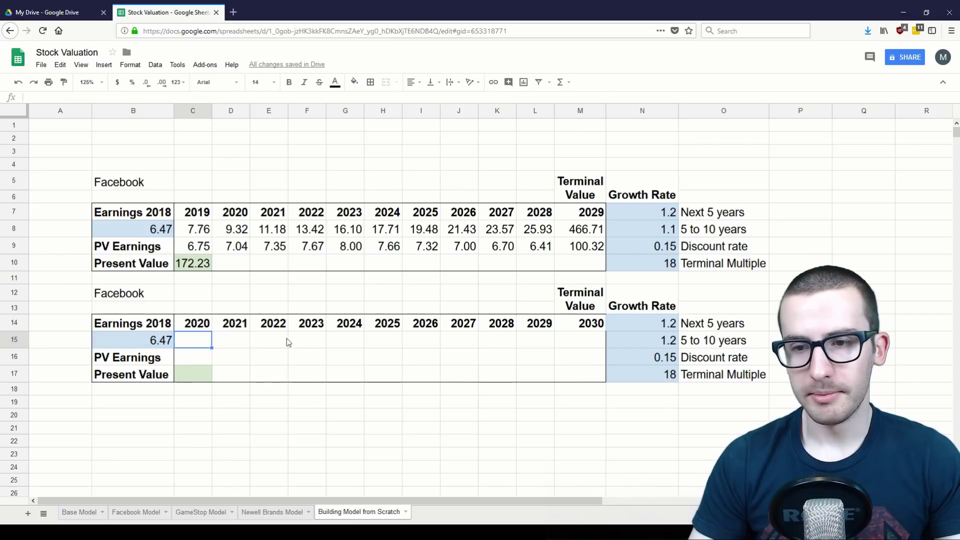
click(671, 329)
key(shift+Right)
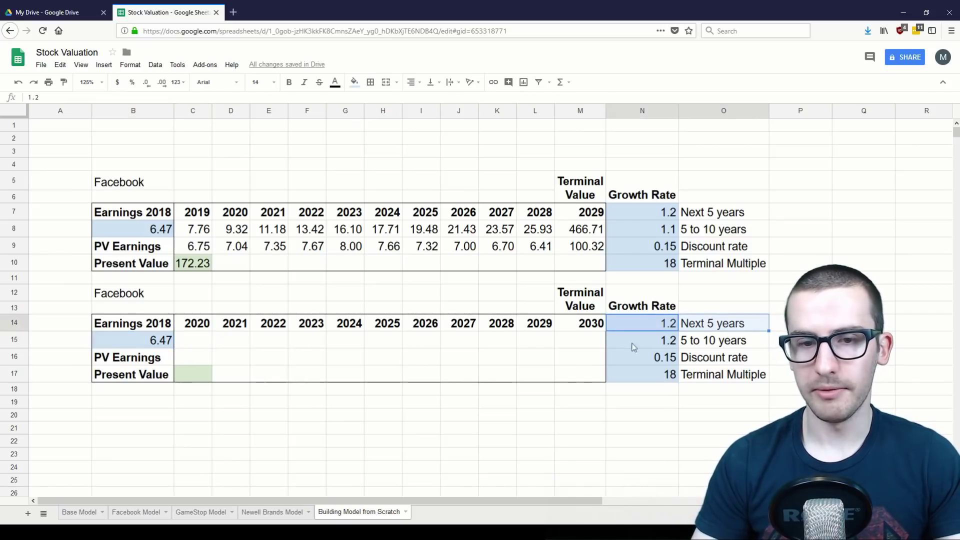
drag(195, 344, 549, 336)
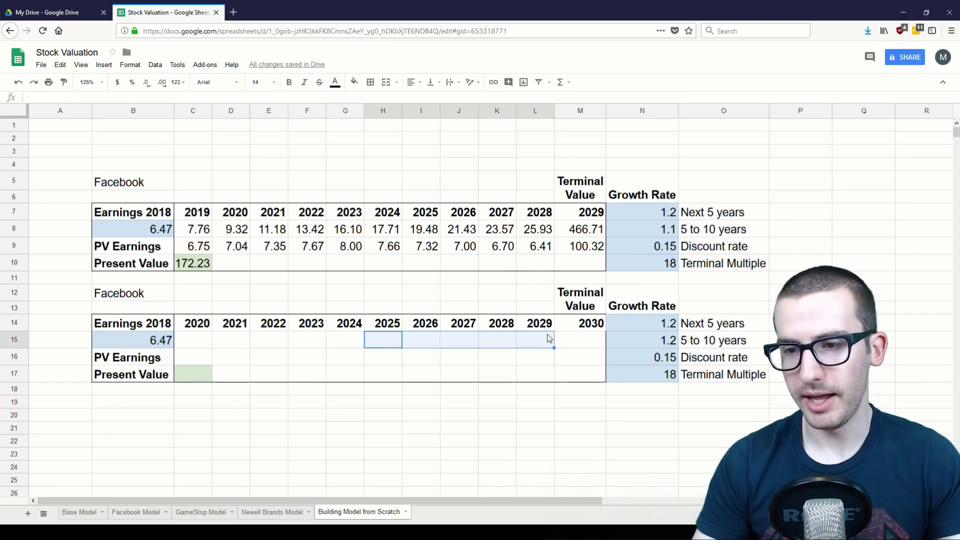
drag(659, 341, 700, 340)
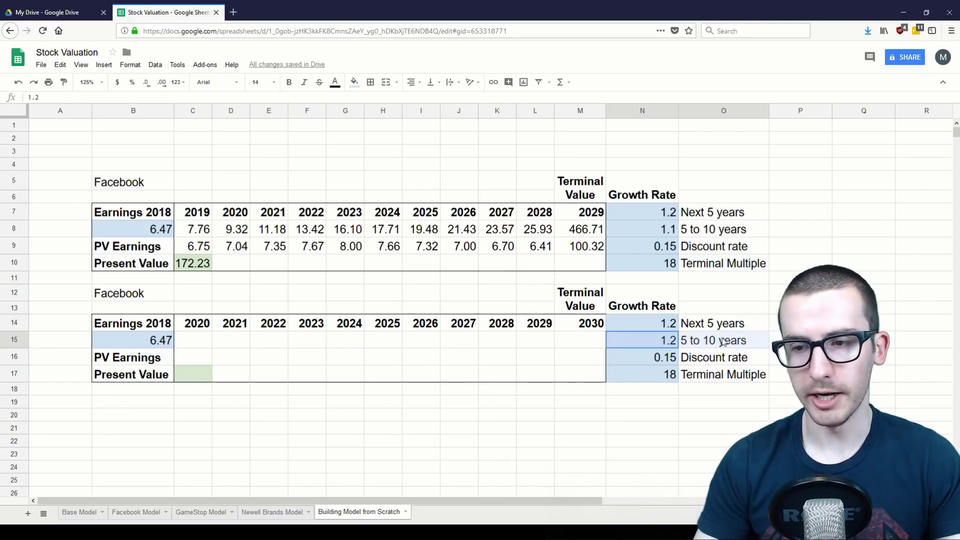
Enter =B15*$N$14 in C15 as the first forecast year's earnings, with an absolute reference to the next 5 years growth rate.
click(198, 341)
text(=)
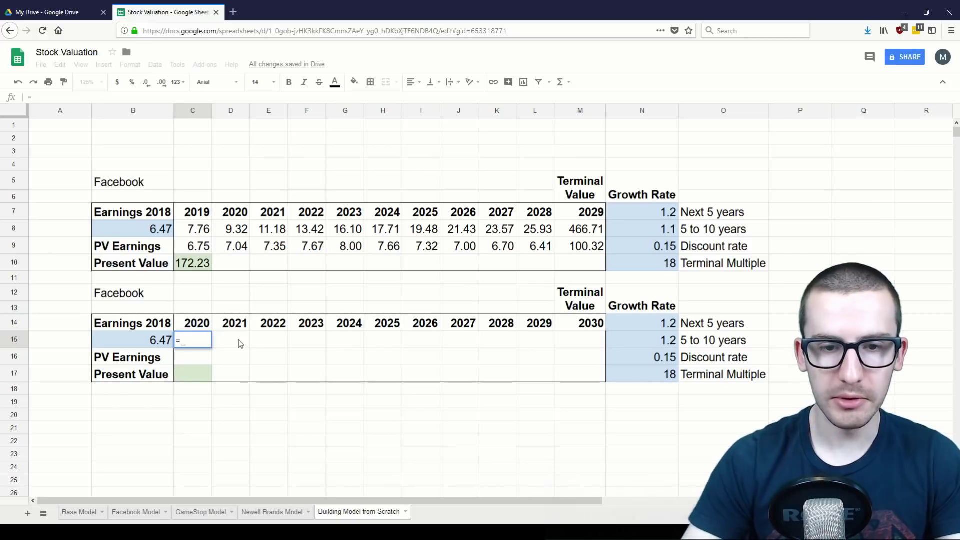
click(149, 342)
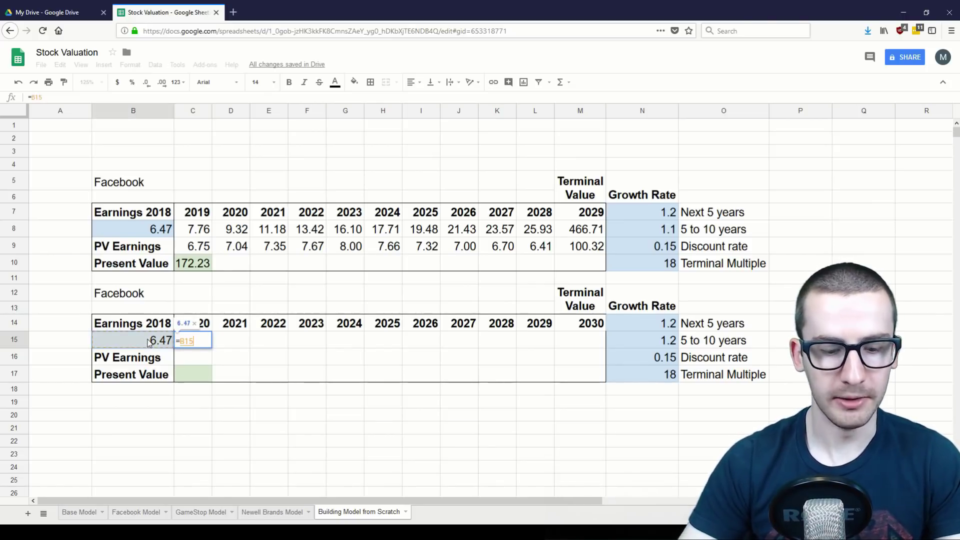
text(*)
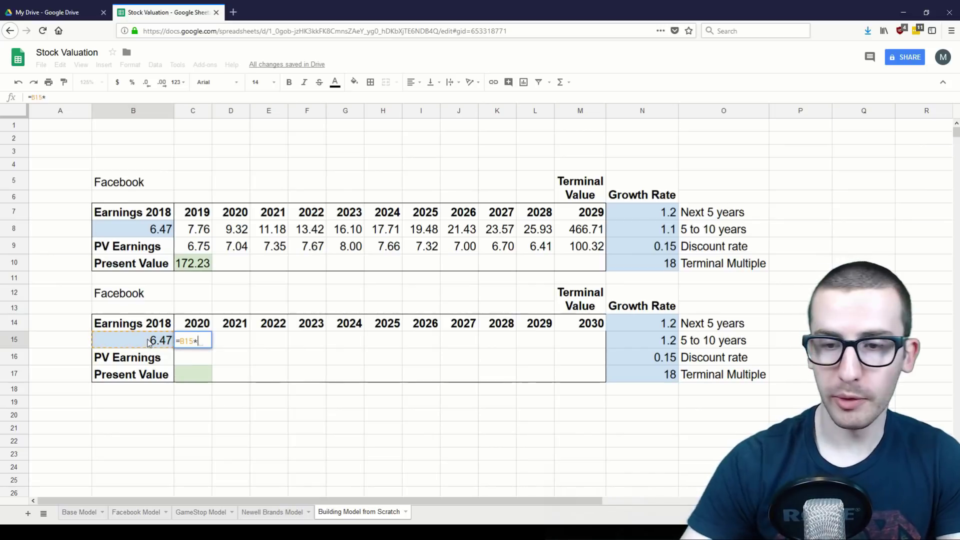
click(644, 327)
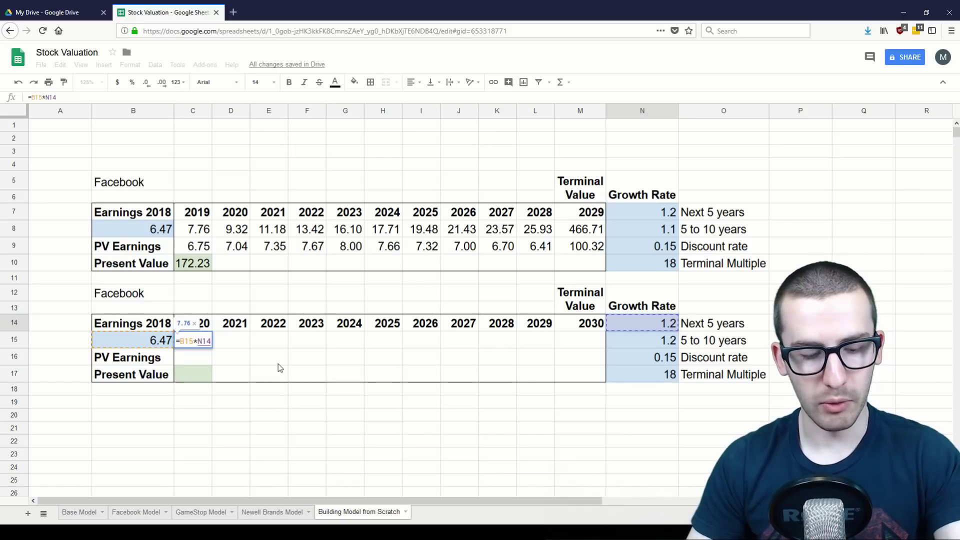
key(F4)
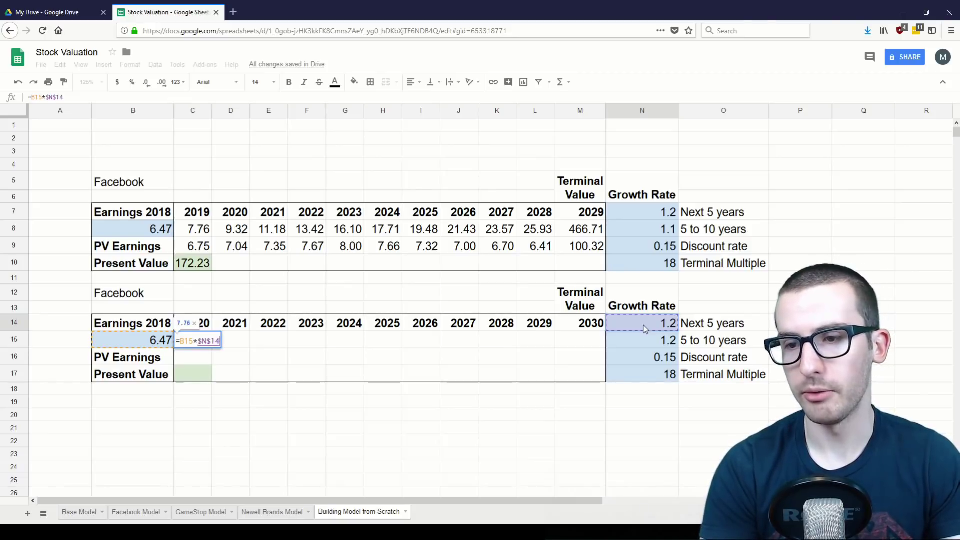
key(Return)
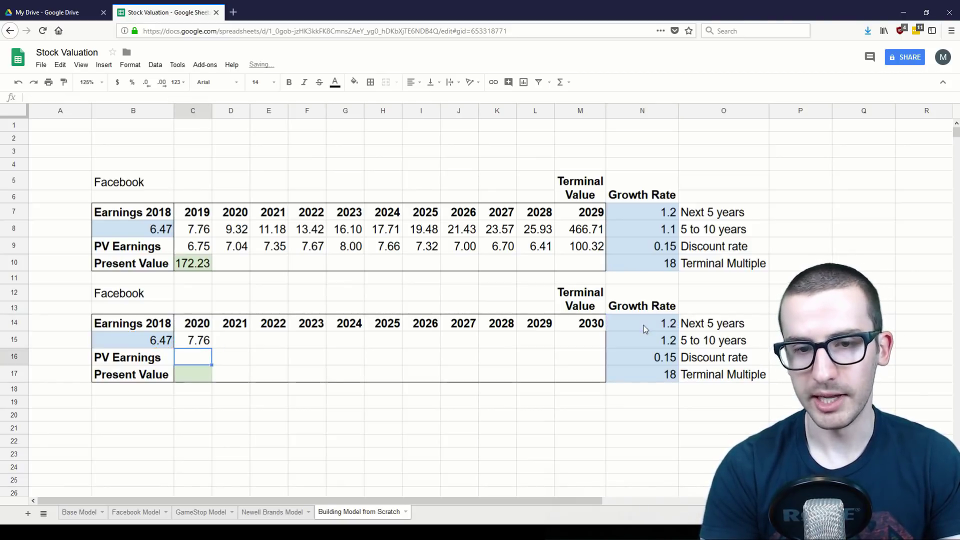
Fill the C15 earnings formula across through G15 and check the cell references in the filled formulas.
key(Up)
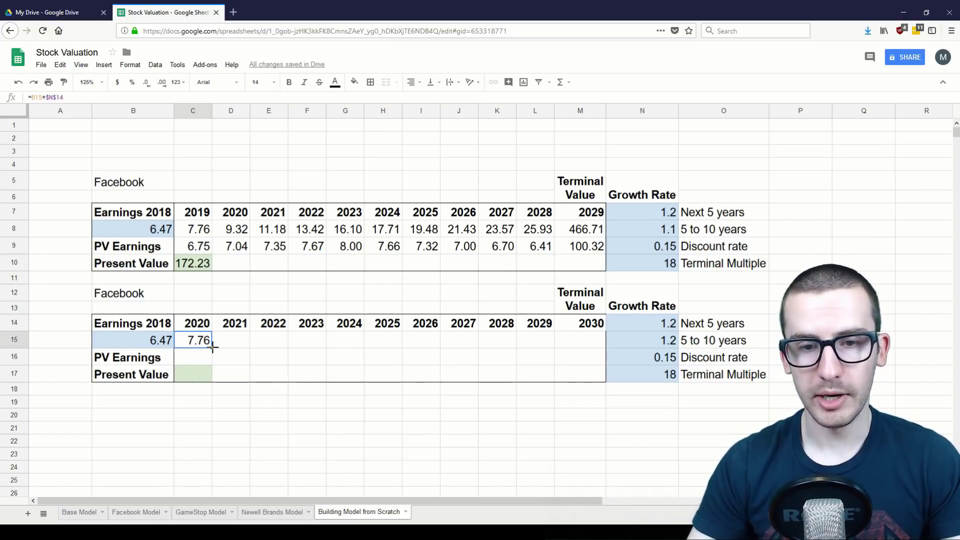
drag(212, 348, 345, 347)
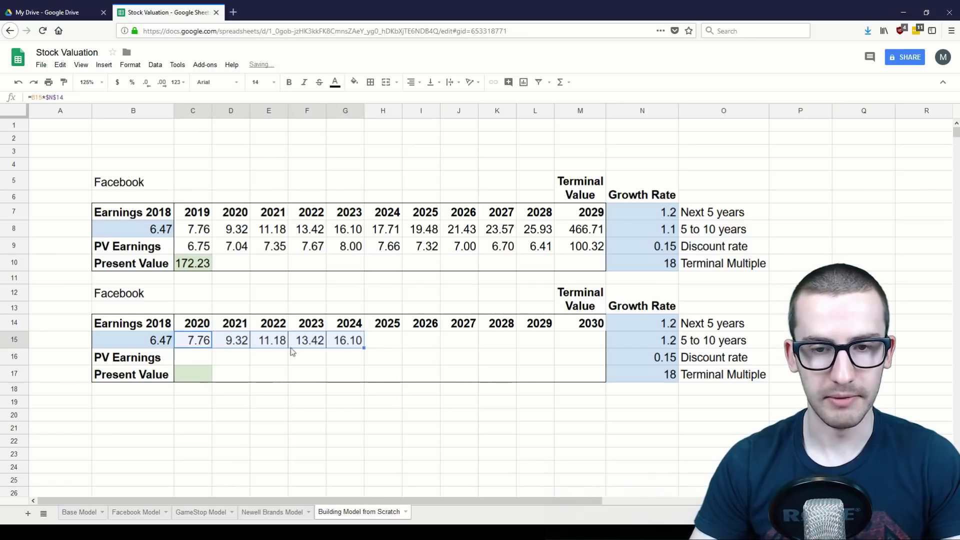
click(295, 345)
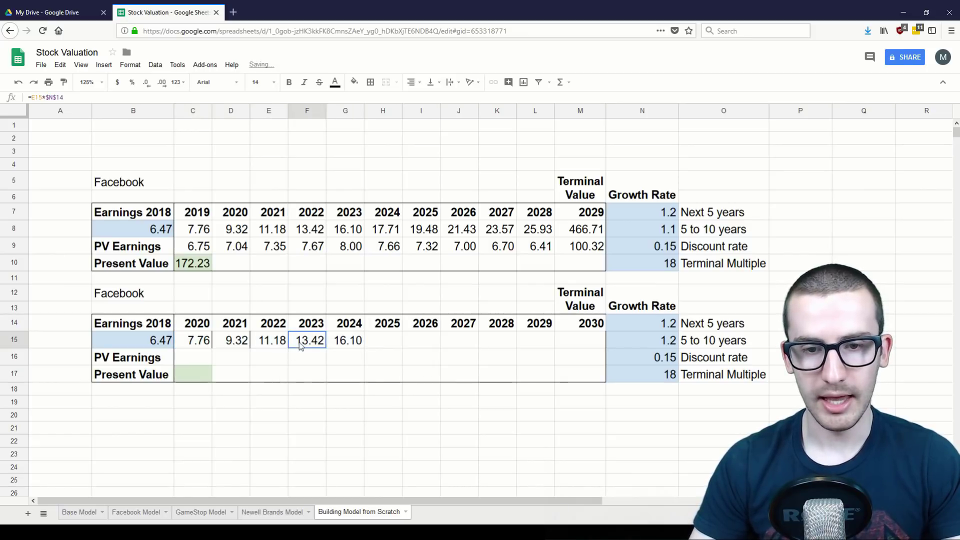
click(352, 344)
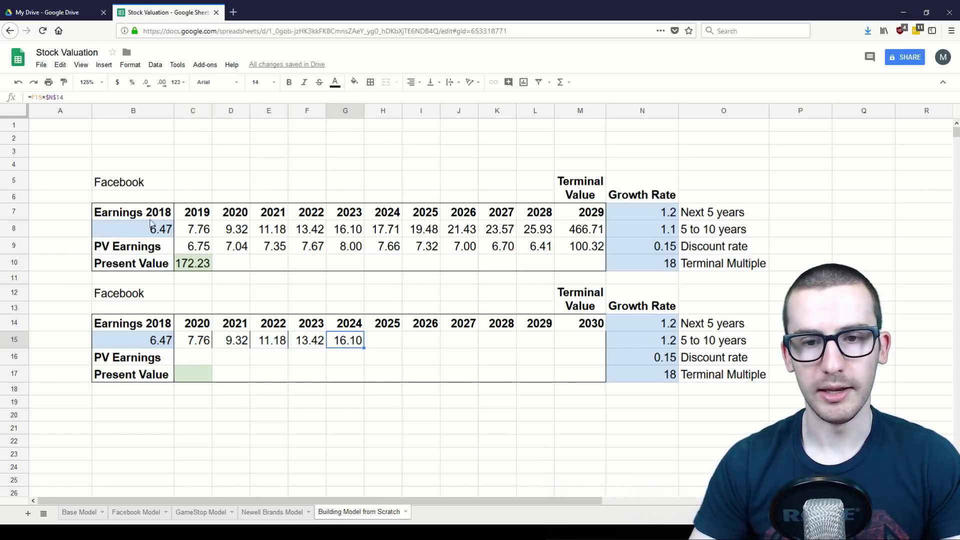
mouse_move(350, 342)
mouse_down()
mouse_move(310, 341)
mouse_move(350, 341)
mouse_up()
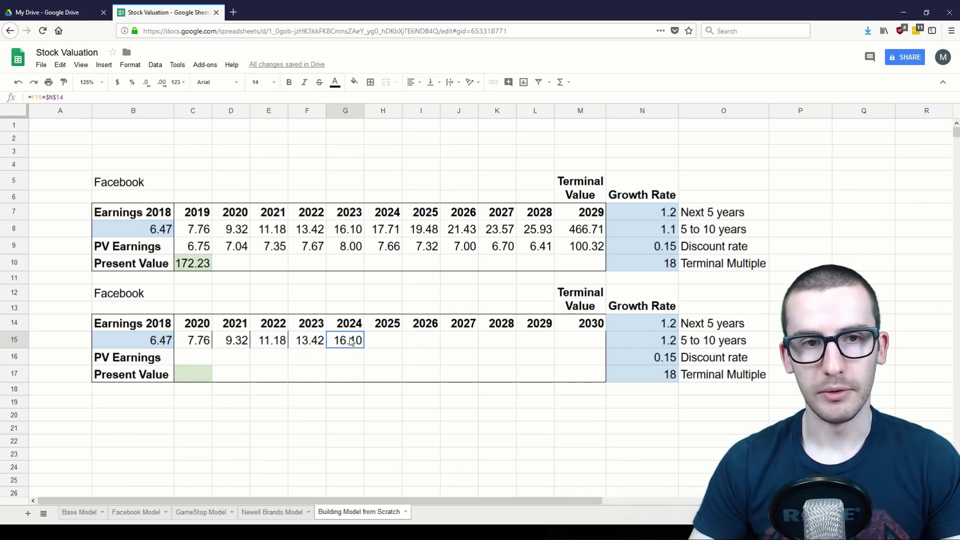
click(96, 96)
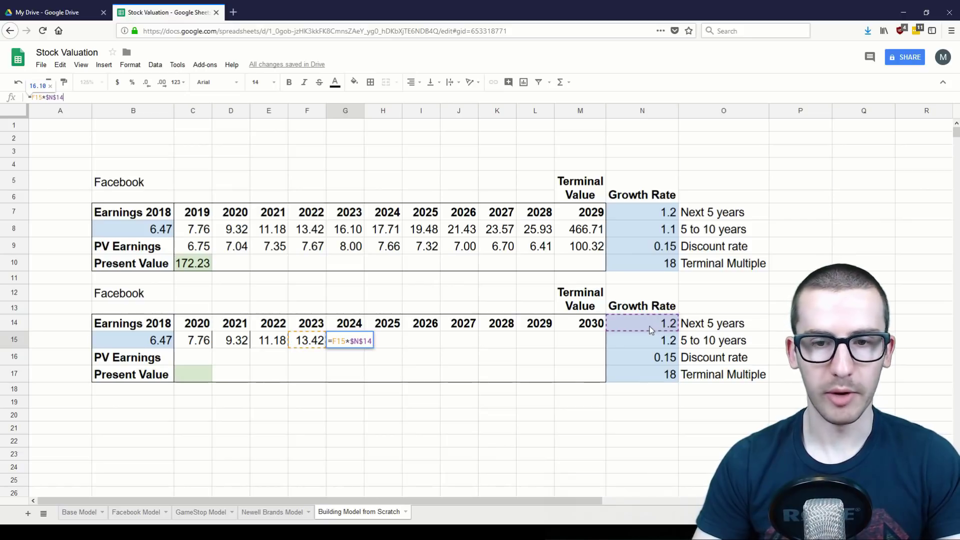
Enter =G15*$N$15 in H15 as the 2025 earnings, using the 5 to 10 years growth rate as an absolute reference.
click(388, 339)
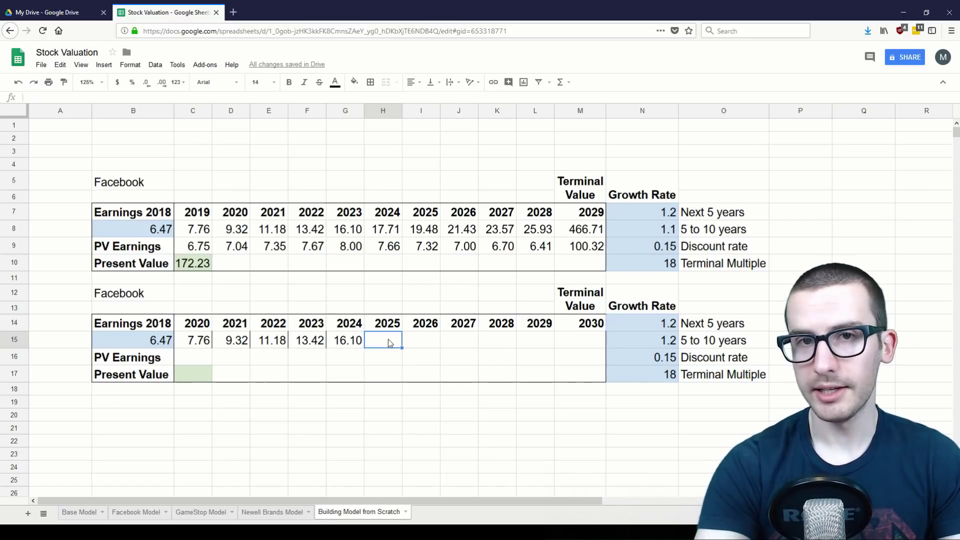
text(=)
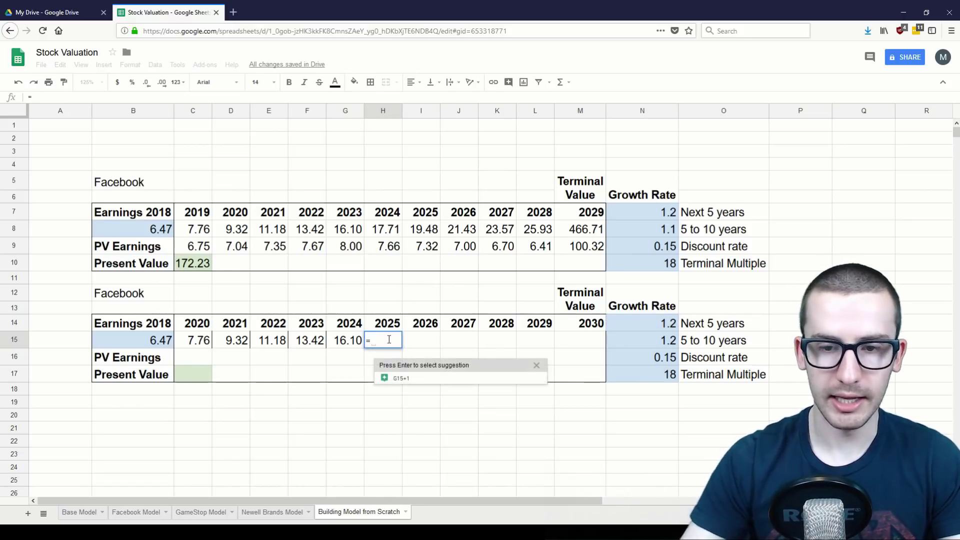
click(347, 342)
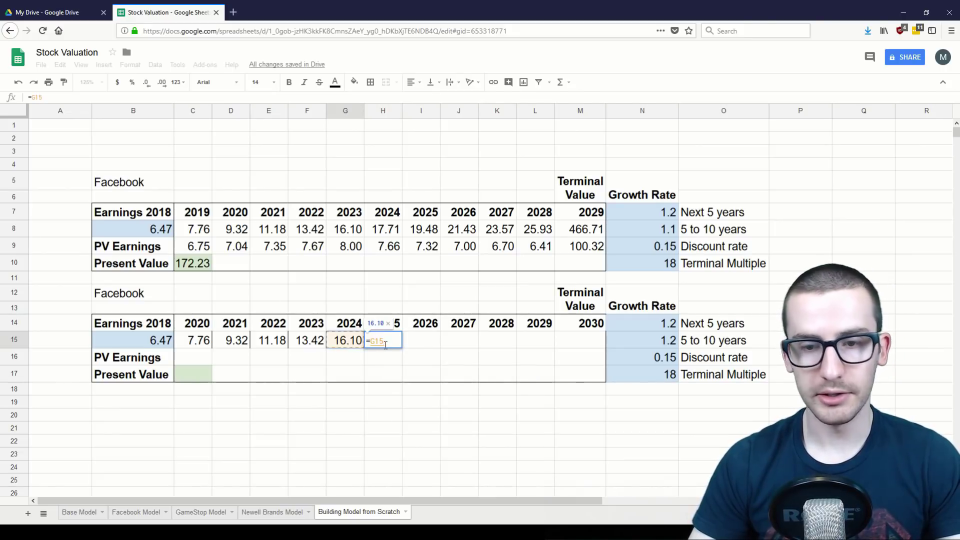
text(*)
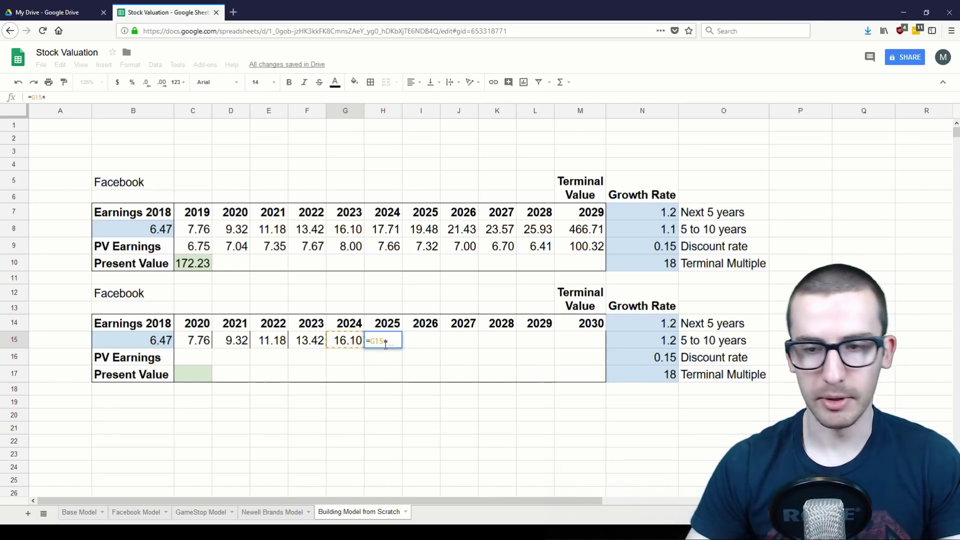
click(672, 344)
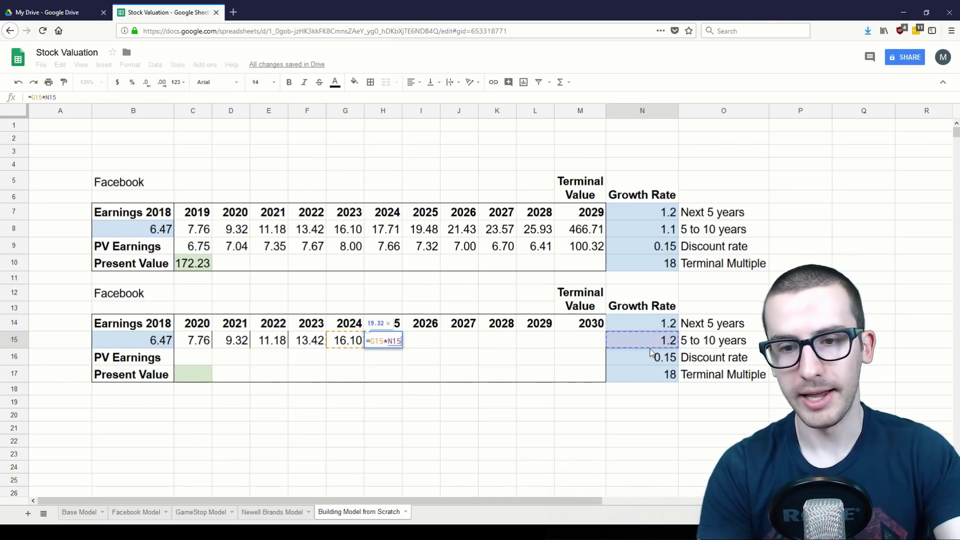
key(F4)
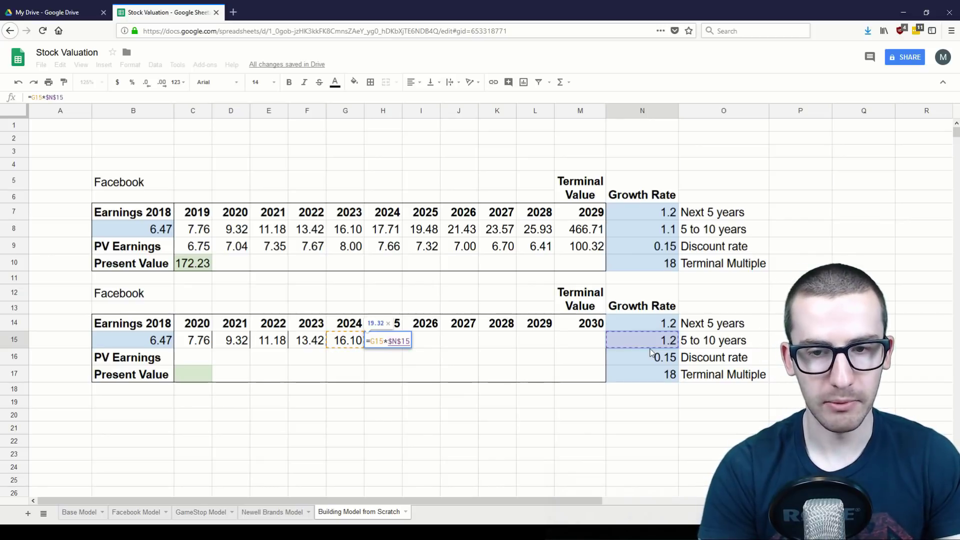
key(Return)
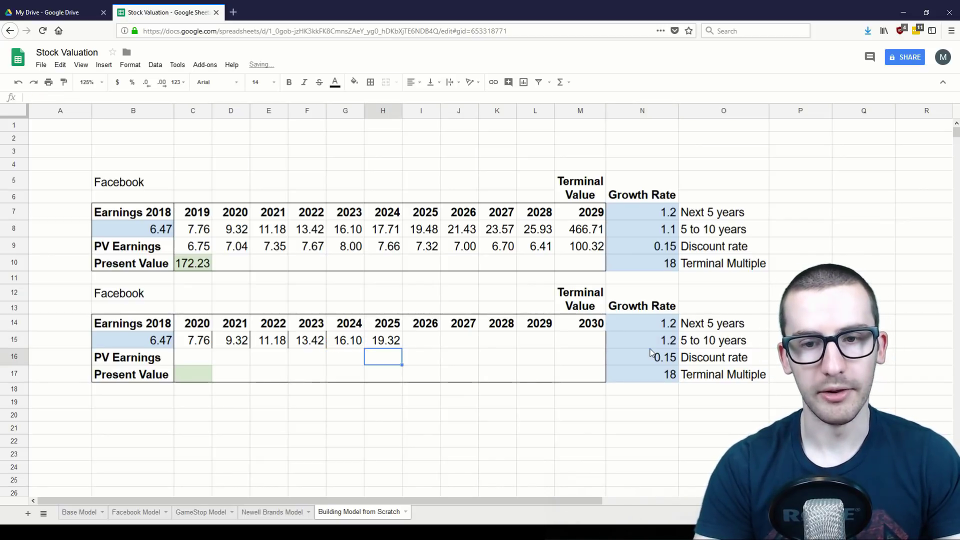
Fill the H15 earnings formula across through L15 and check the references in the 2027 earnings formula.
key(Up)
key(shift+Right)
key(shift+Right)
key(shift+Right)
key(shift+Right)
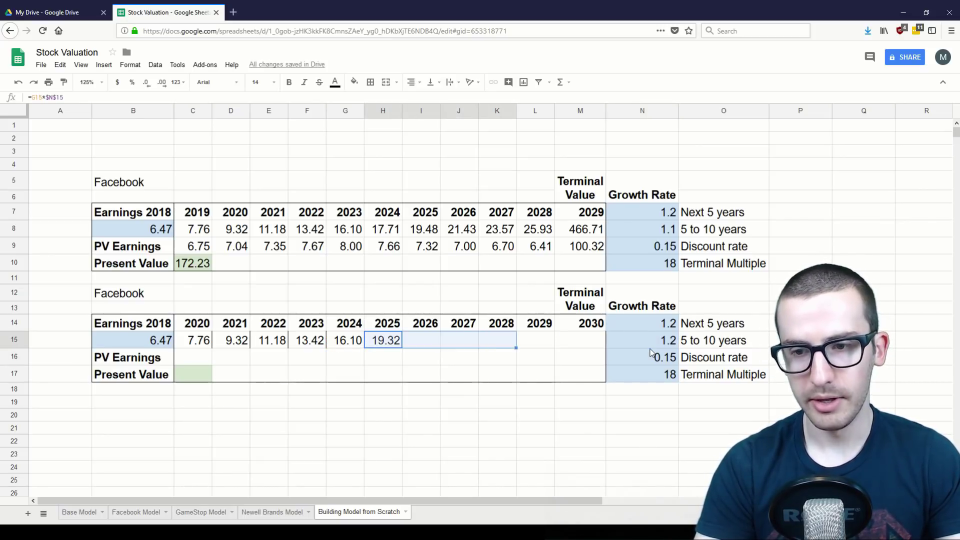
key(ctrl+r)
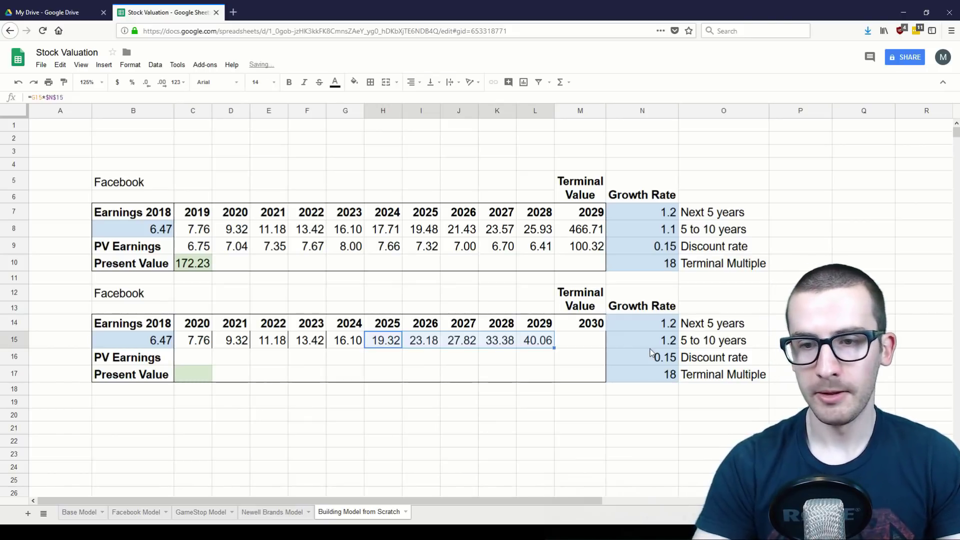
click(466, 345)
click(216, 97)
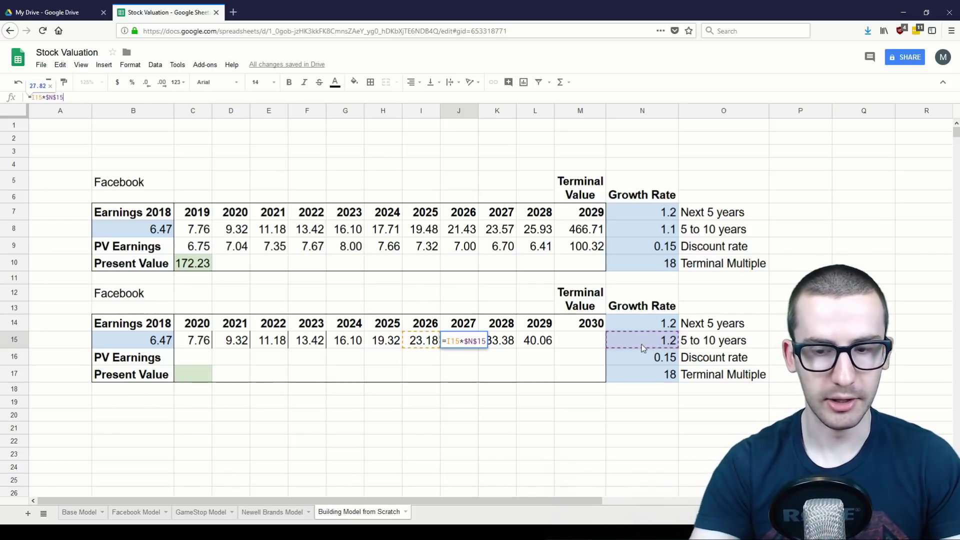
key(Return)
Enter =L15*N17 in M15 as the terminal value, multiplying the last forecast year's earnings by the terminal multiple, and check both referenced cells.
key(Right)
key(Right)
key(Right)
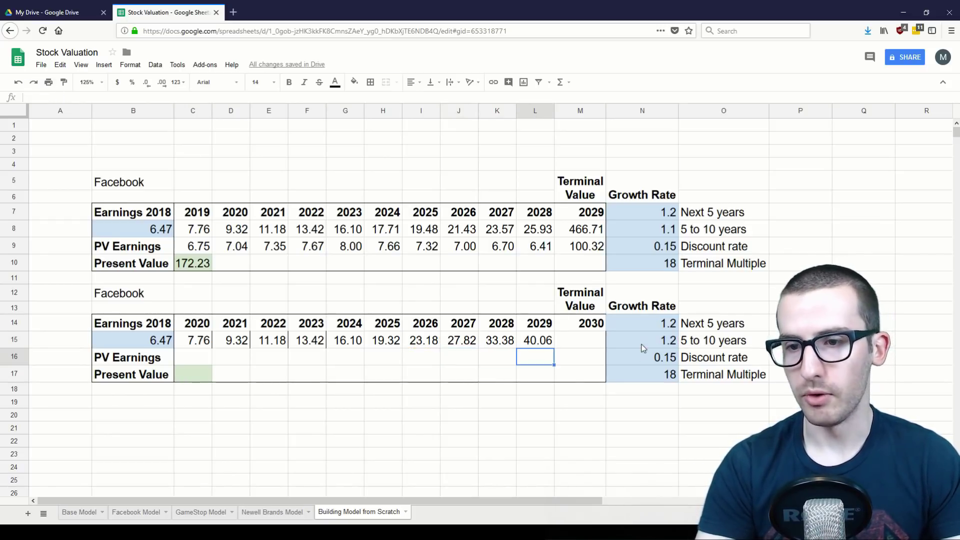
key(Up)
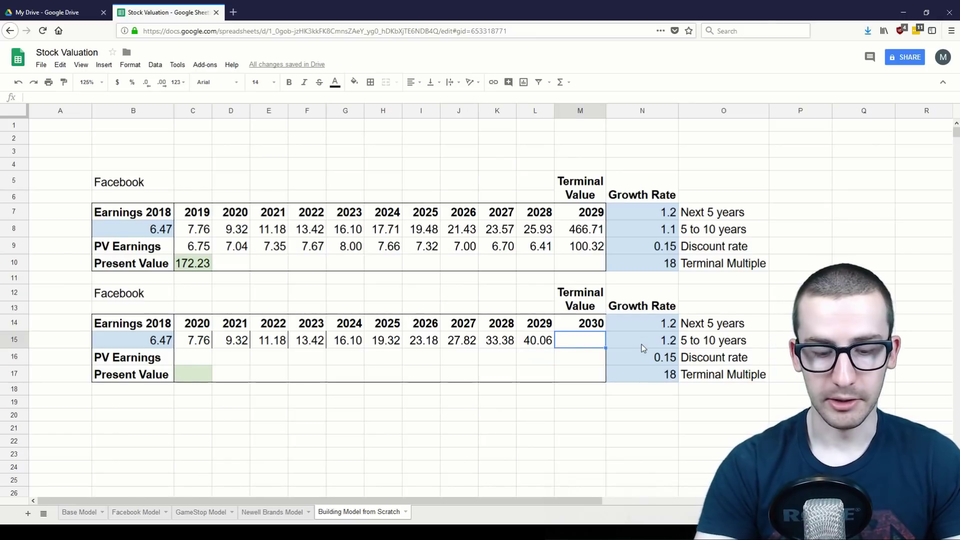
text(=)
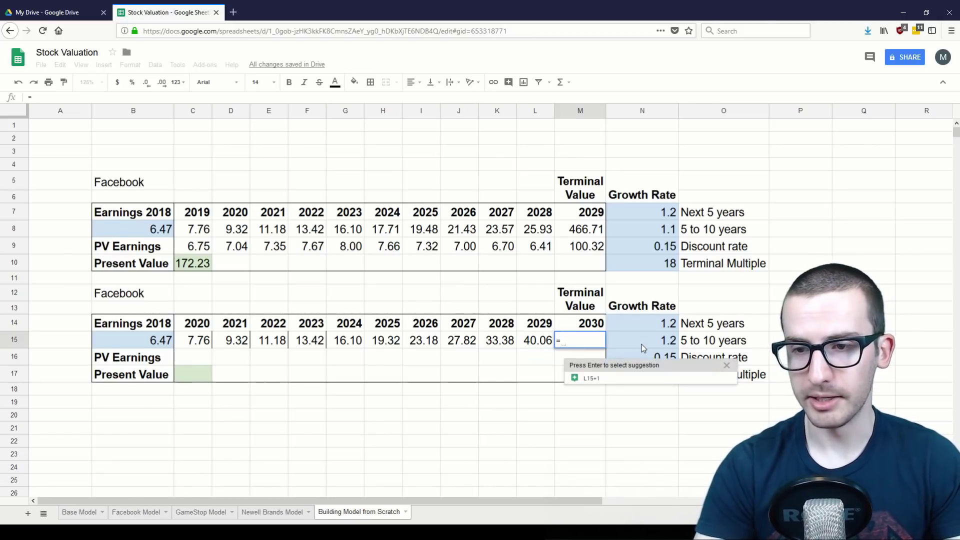
key(Left)
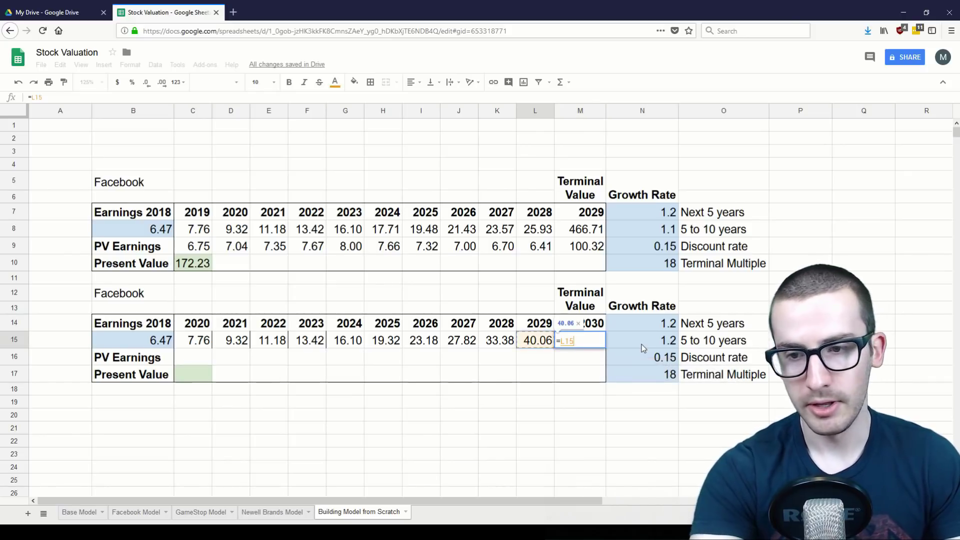
text(*)
key(Right)
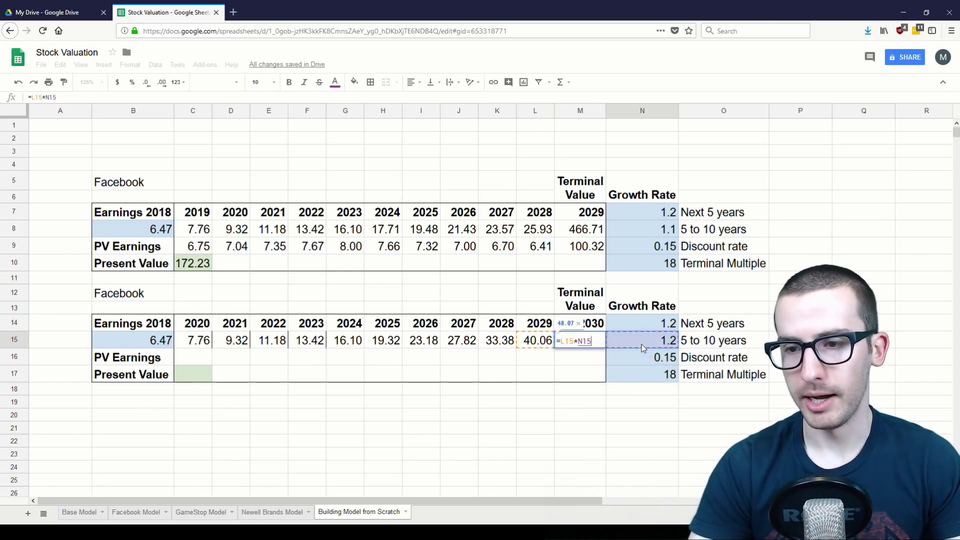
key(Down)
key(Down)
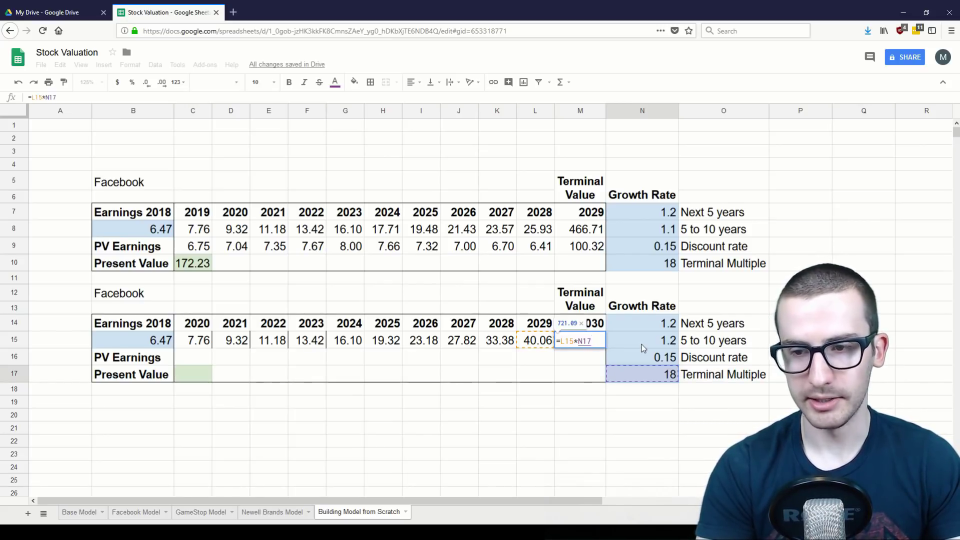
key(Return)
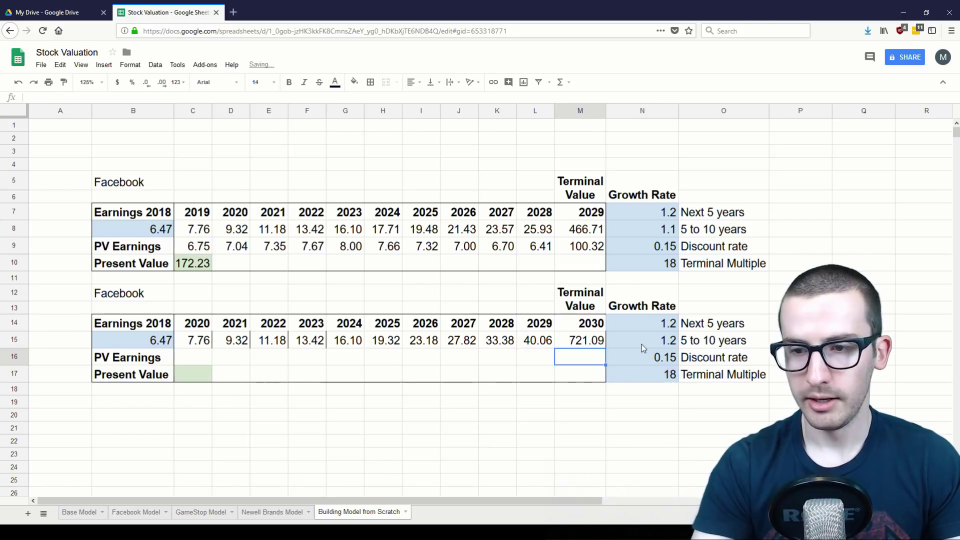
key(Up)
key(Left)
key(Down)
key(Right)
key(Right)
key(Down)
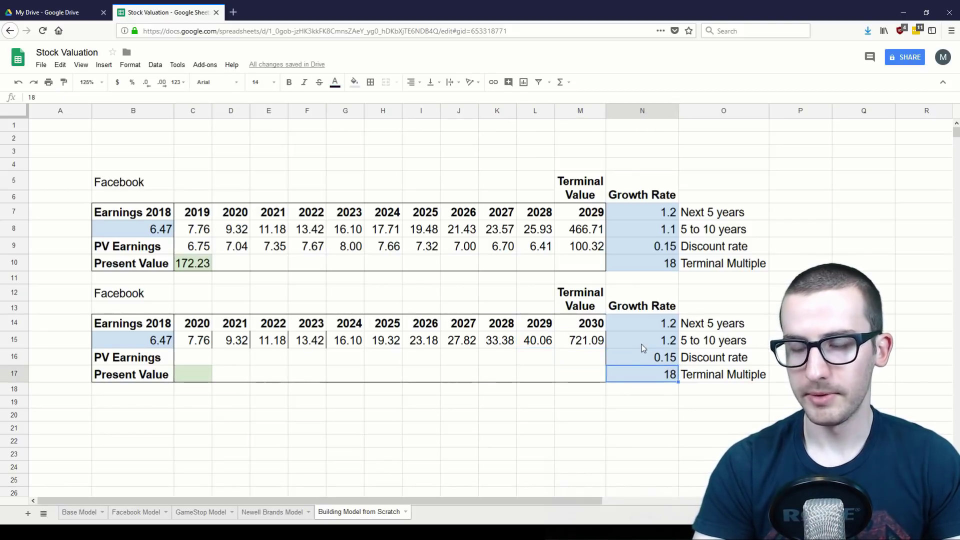
Set the copied table's 5 to 10 years growth rate in N15 to 1.1 and compare its earnings row with the original table's.
click(659, 341)
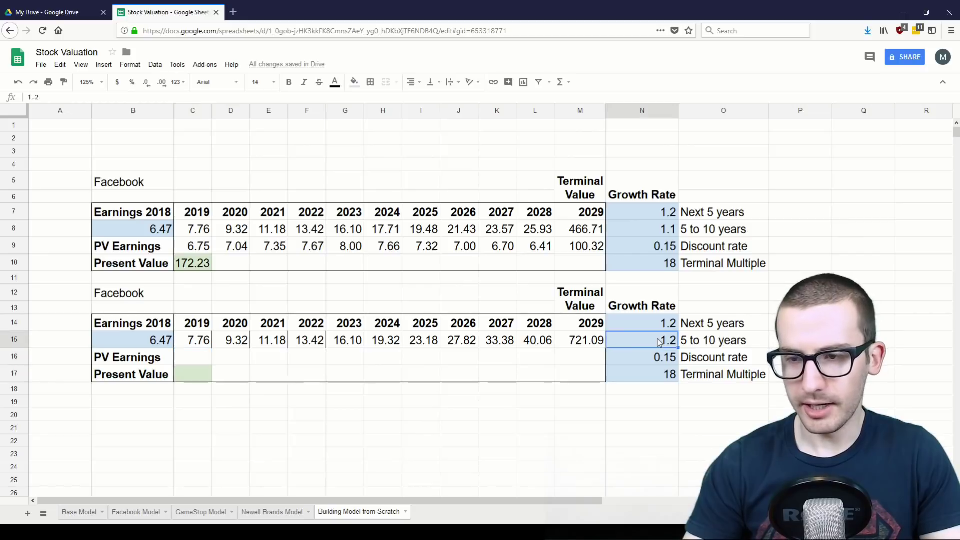
text(1.1)
key(Return)
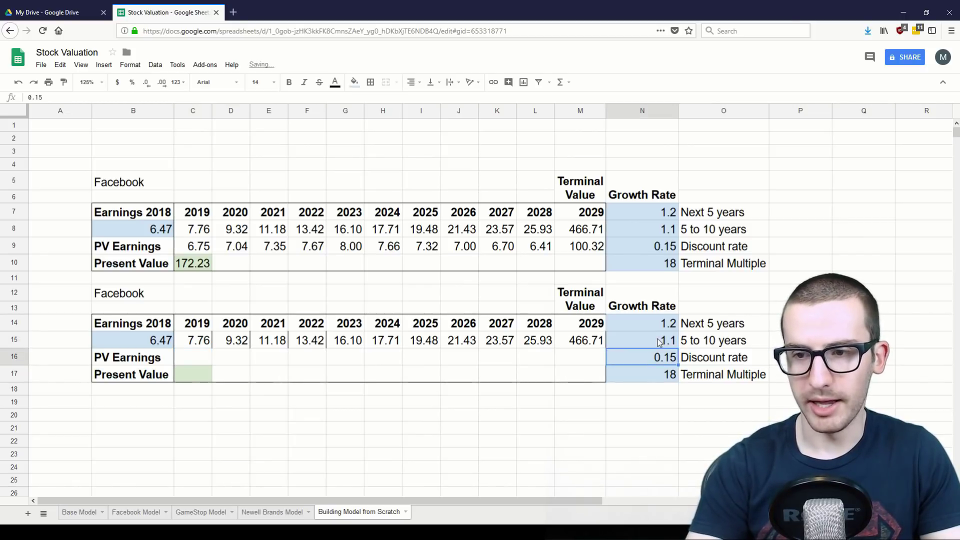
click(659, 341)
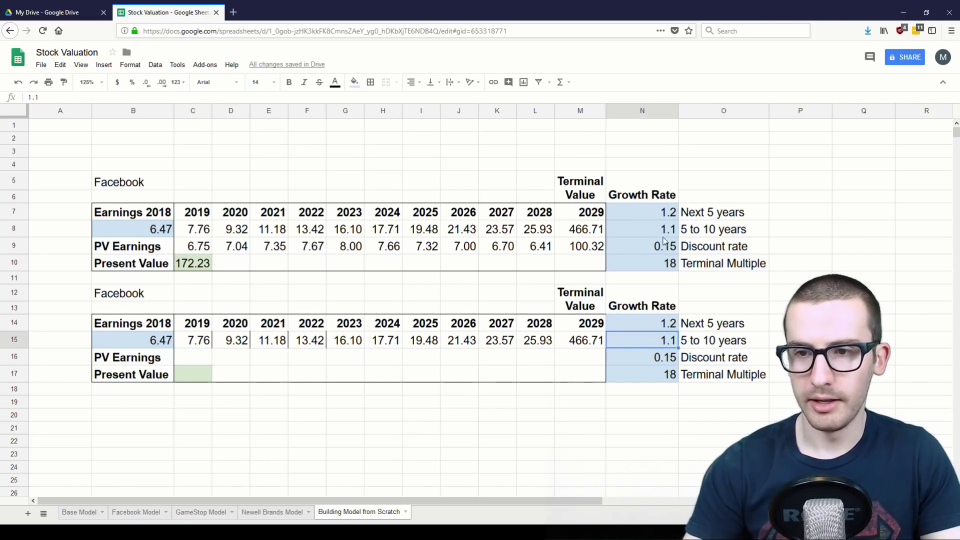
click(592, 230)
drag(592, 230, 165, 233)
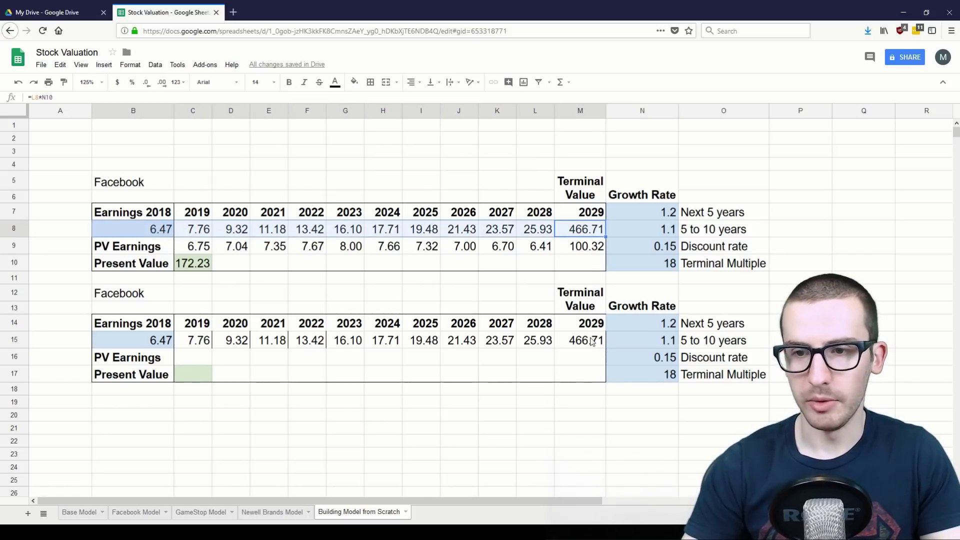
drag(592, 341, 144, 340)
Enter =C15 in C16 as the starting formula for the 2019 PV earnings.
click(202, 356)
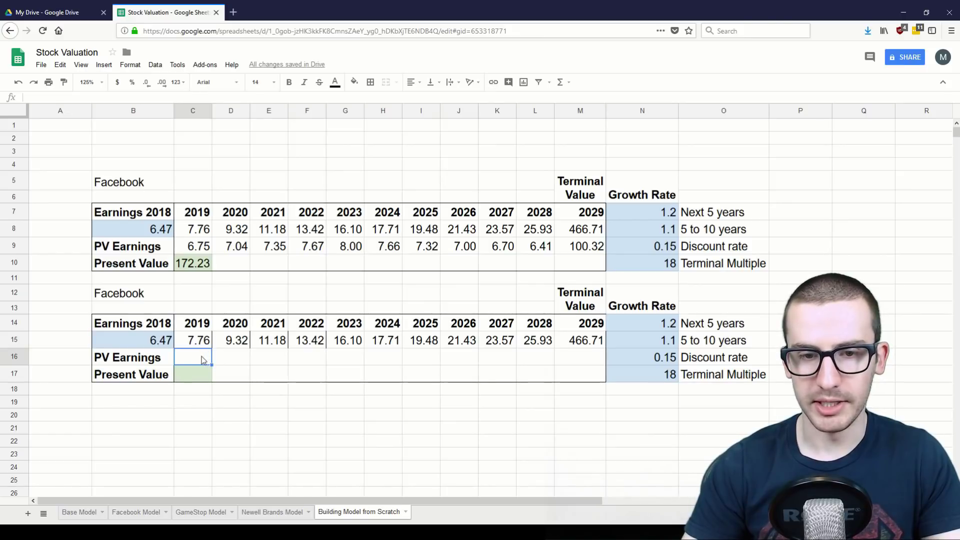
key(Up)
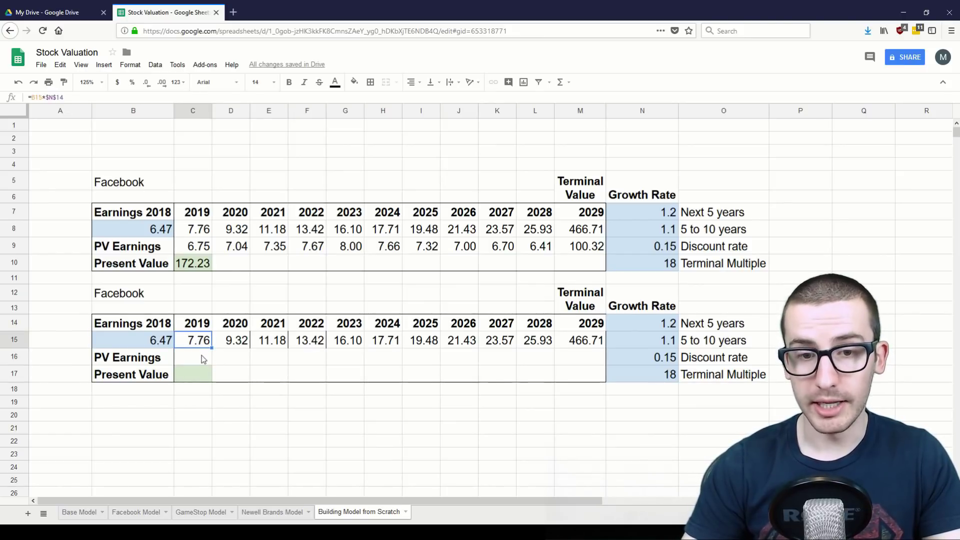
key(Down)
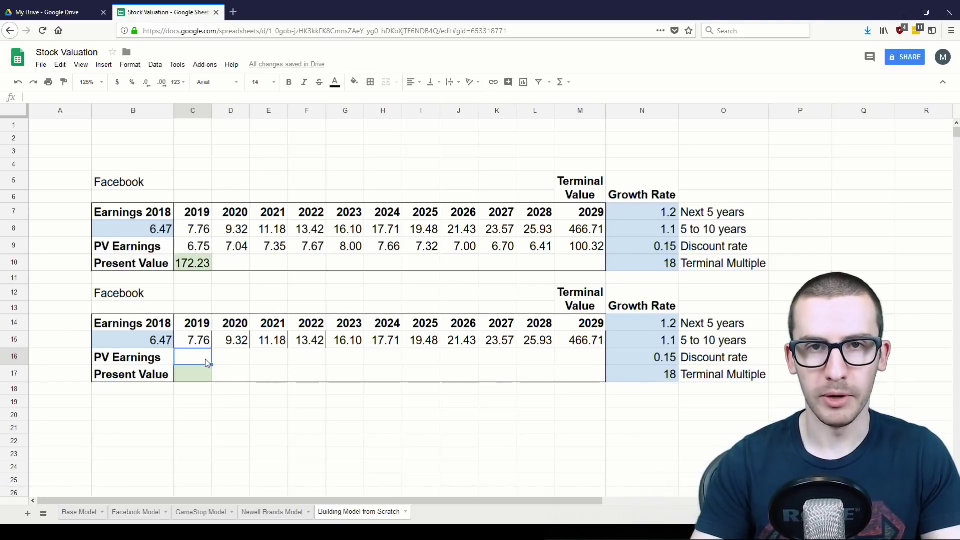
text(=)
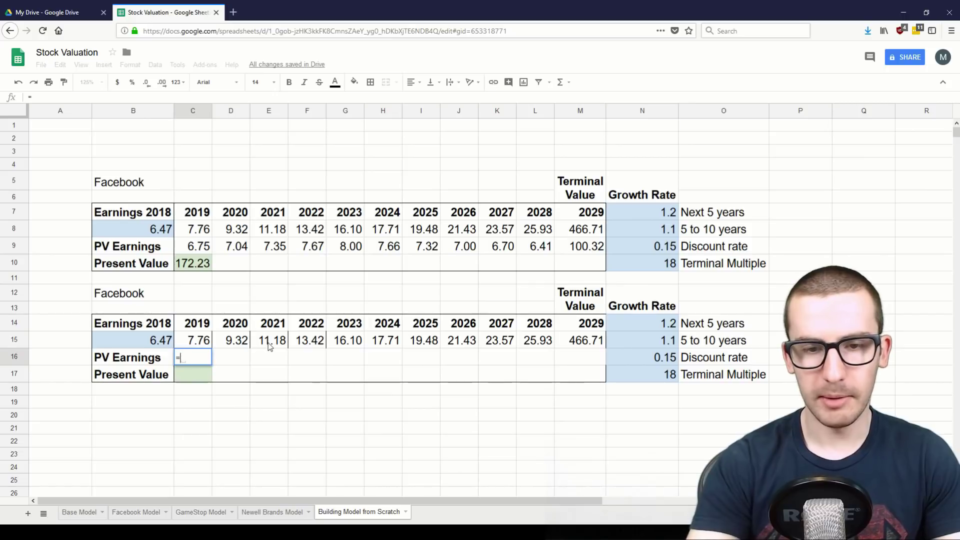
key(Up)
key(Return)
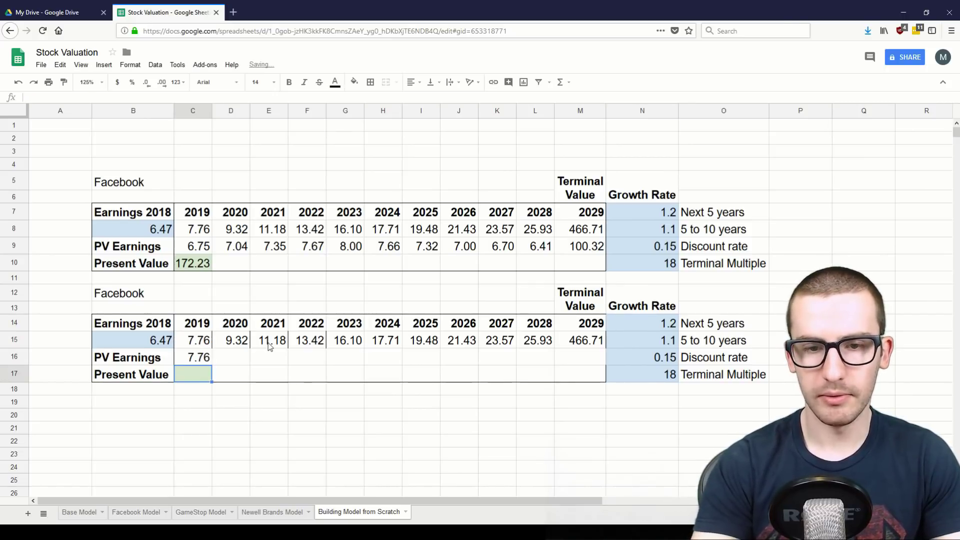
Fill the C16 PV earnings formula across through M16 and review the filled row.
key(Up)
key(shift+Right)
key(shift+Right)
key(shift+Right)
key(shift+Right)
key(shift+Right)
key(shift+Right)
key(shift+Right)
key(shift+Right)
key(shift+Right)
key(shift+Right)
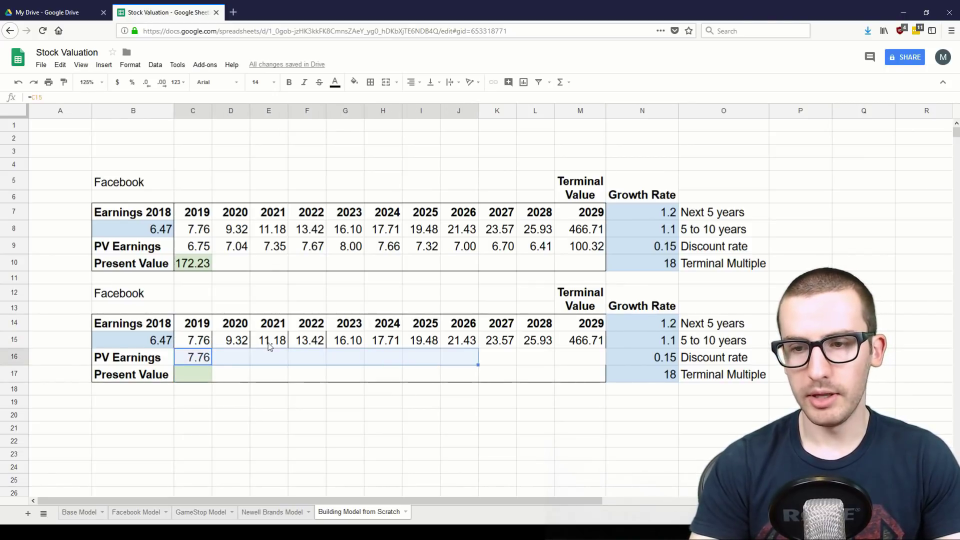
key(ctrl+r)
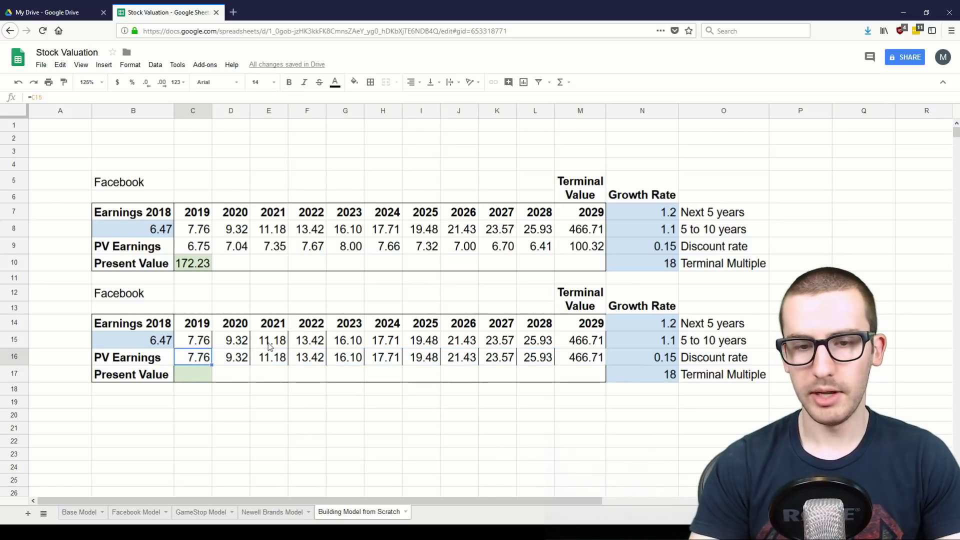
key(shift+Right)
key(shift+Right)
key(shift+Right)
key(shift+Right)
key(shift+Right)
key(shift+Right)
key(shift+Right)
key(shift+Right)
key(shift+Right)
key(shift+Right)
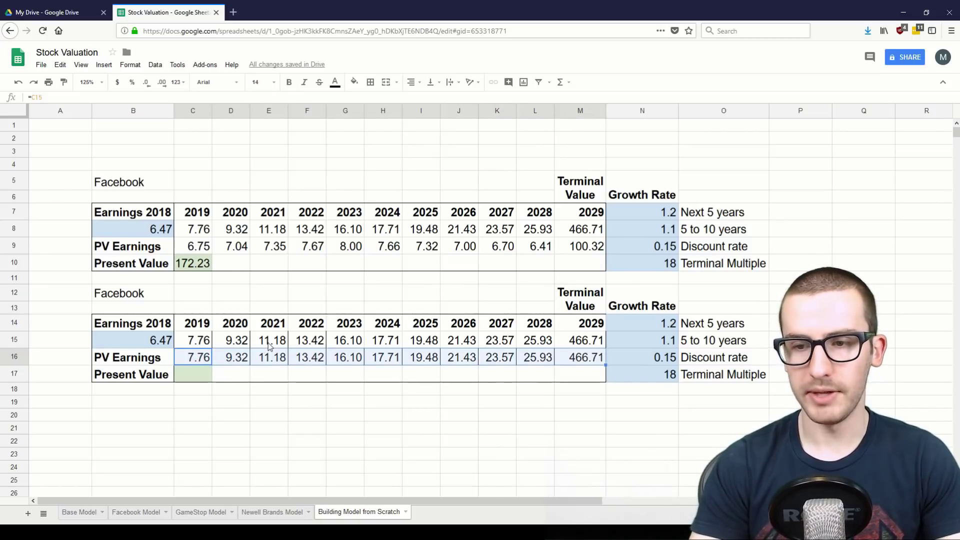
Enter a SUM of C16:M16 in C17 as the copied table's present value.
key(Down)
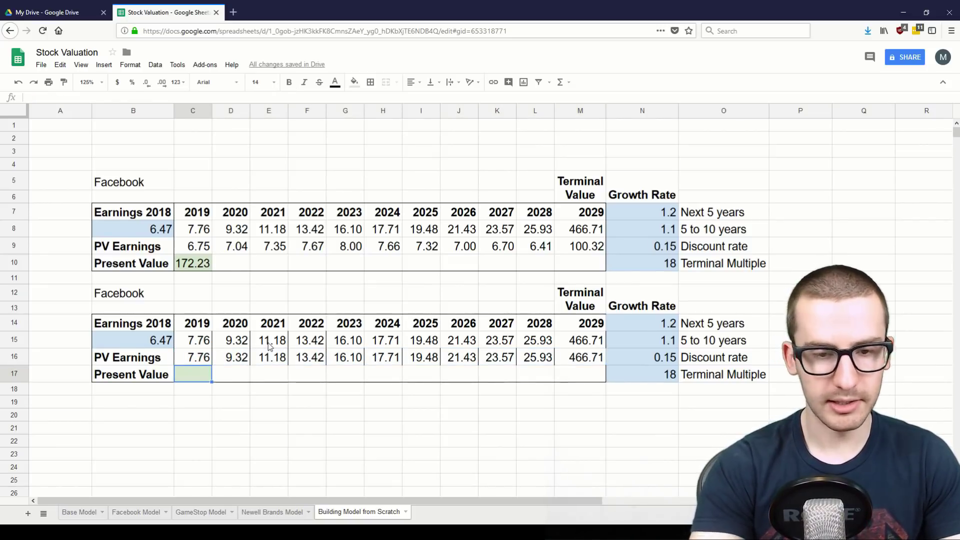
text(=()
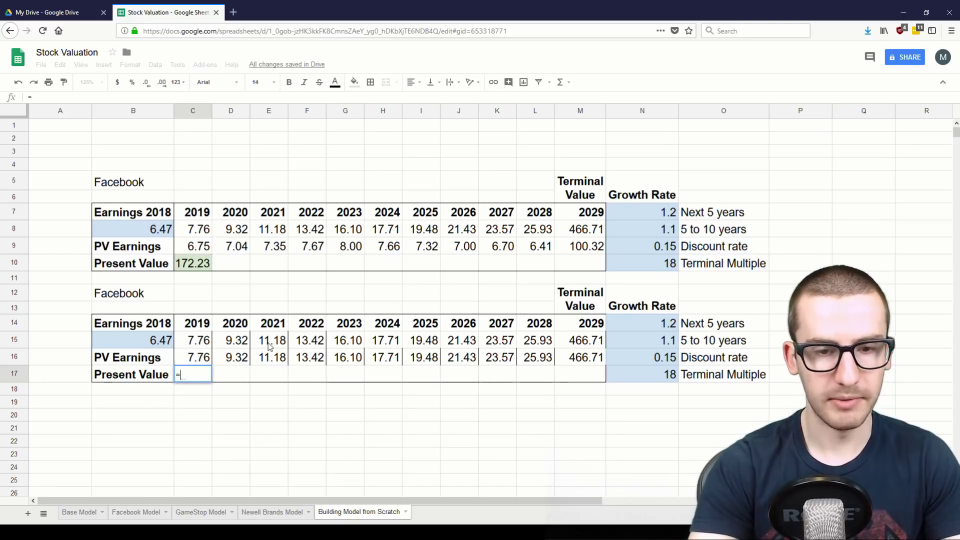
text(SUM()
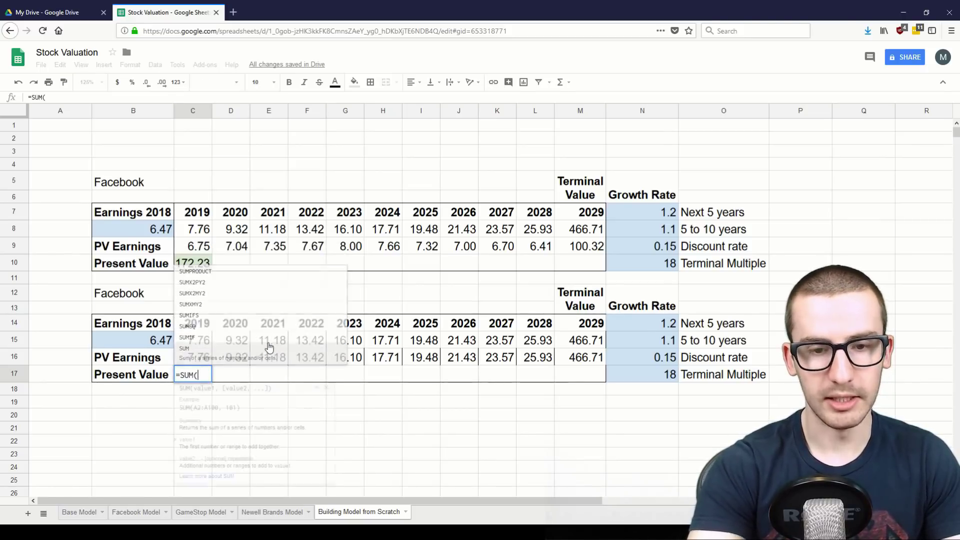
key(Up)
key(shift+Right)
key(shift+Right)
key(shift+Right)
key(shift+Right)
key(shift+Right)
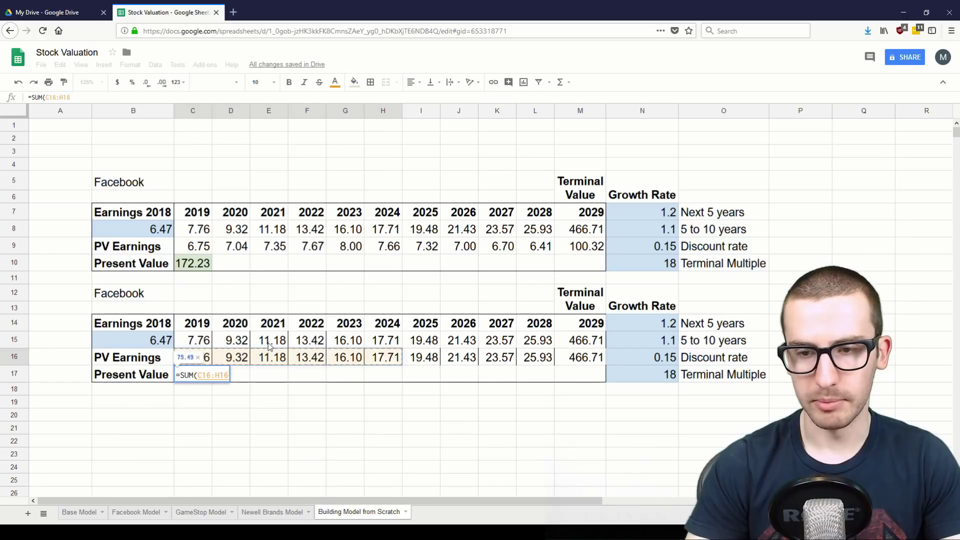
key(shift+Right)
key(shift+Right)
key(shift+Right)
key(shift+Right)
key(shift+Right)
key(Return)
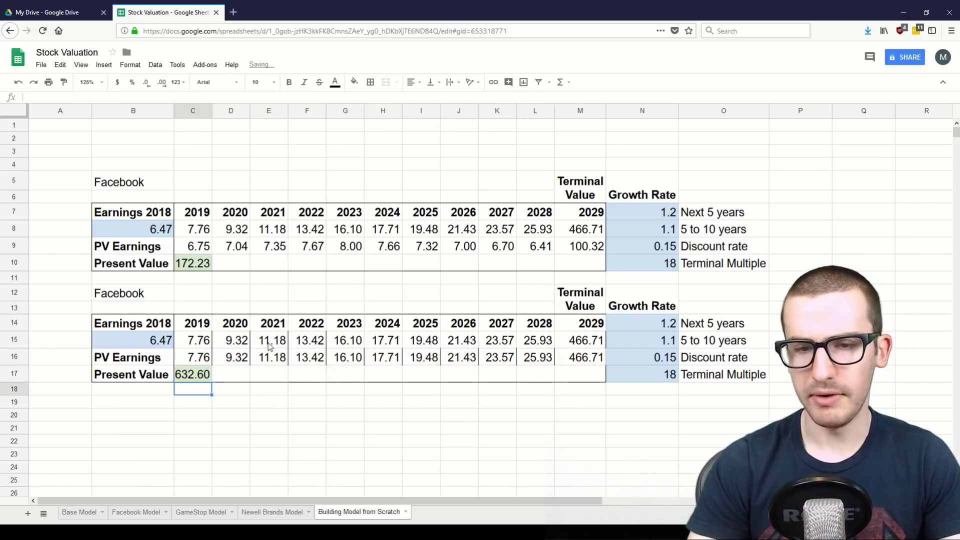
Compare the copied table's present value with the original model's and examine the PV earnings row from C16 to M16.
key(Up)
key(Up)
key(Up)
key(Up)
key(Up)
key(Up)
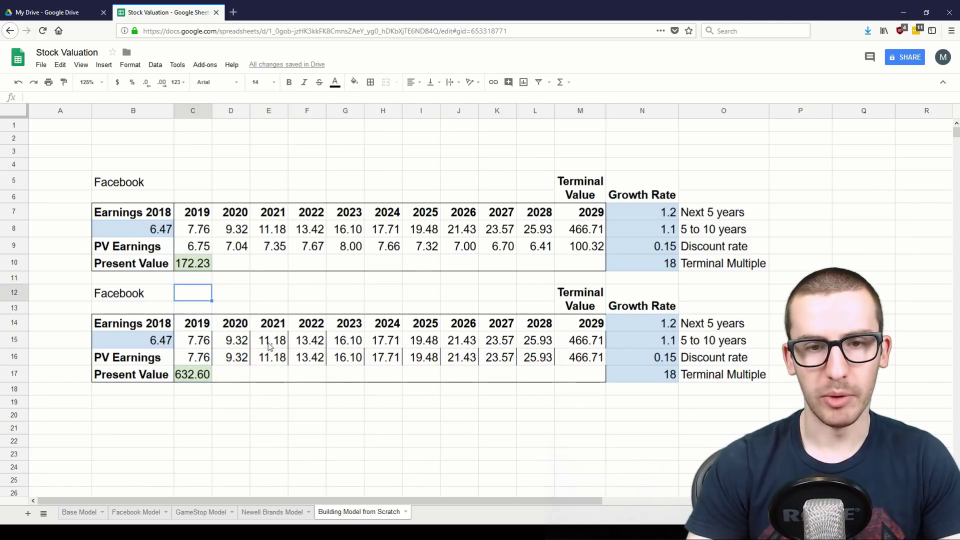
key(Up)
key(Up)
key(Down)
key(Down)
key(Down)
key(Down)
key(Down)
key(Down)
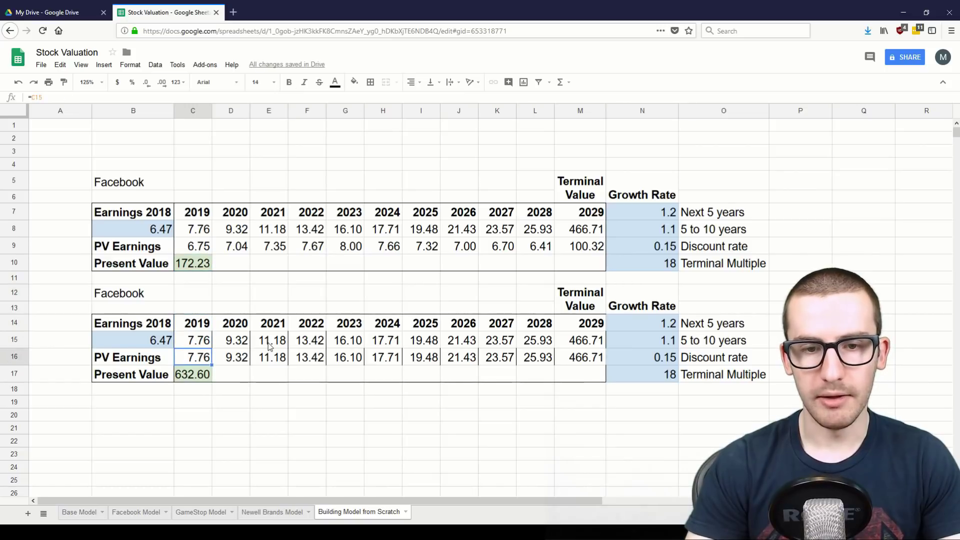
key(shift+Right)
key(shift+Right)
key(shift+Right)
key(shift+Right)
key(shift+Right)
key(shift+Right)
key(shift+Right)
key(shift+Right)
key(shift+Right)
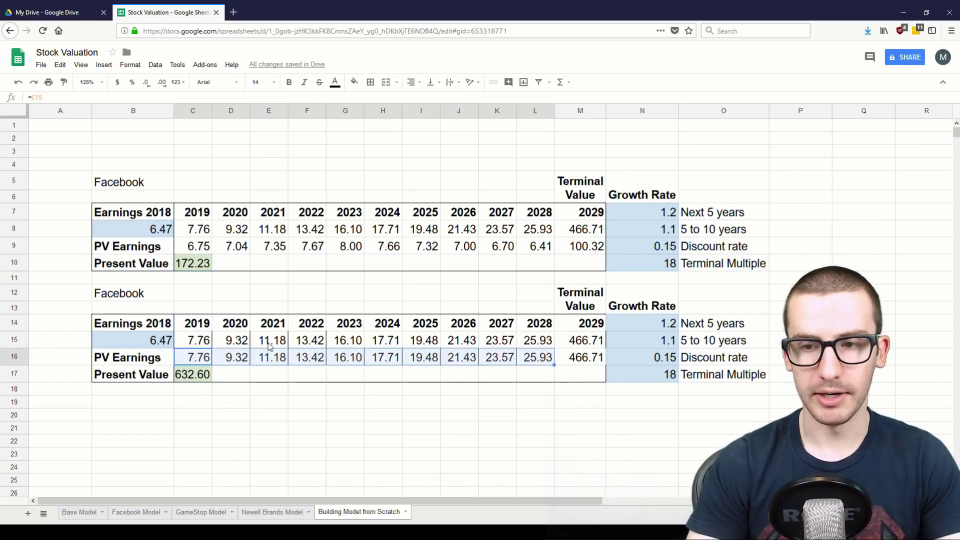
key(shift+Right)
key(shift+Left)
key(shift+Left)
key(shift+Left)
key(shift+Left)
key(shift+Left)
key(shift+Left)
key(shift+Left)
key(shift+Left)
key(shift+Left)
key(shift+Left)
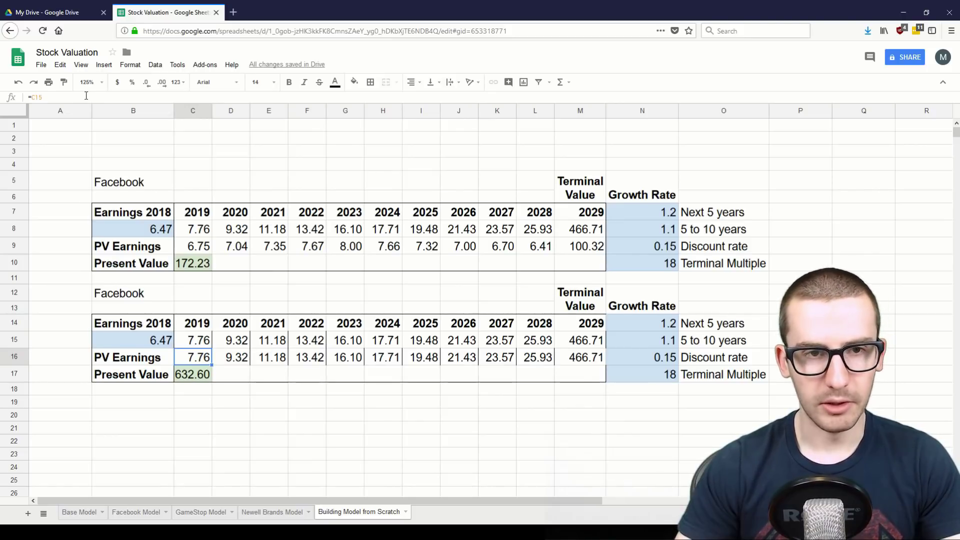
Multiply the 2019 PV earnings formula in C16 by one plus the locked discount rate, giving =C15*(1+$N$16).
key(F2)
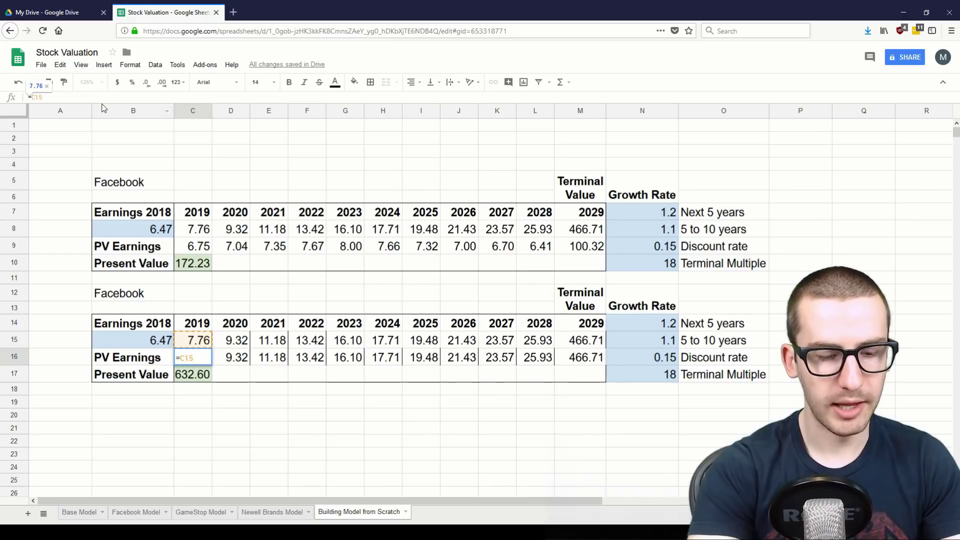
text(*)
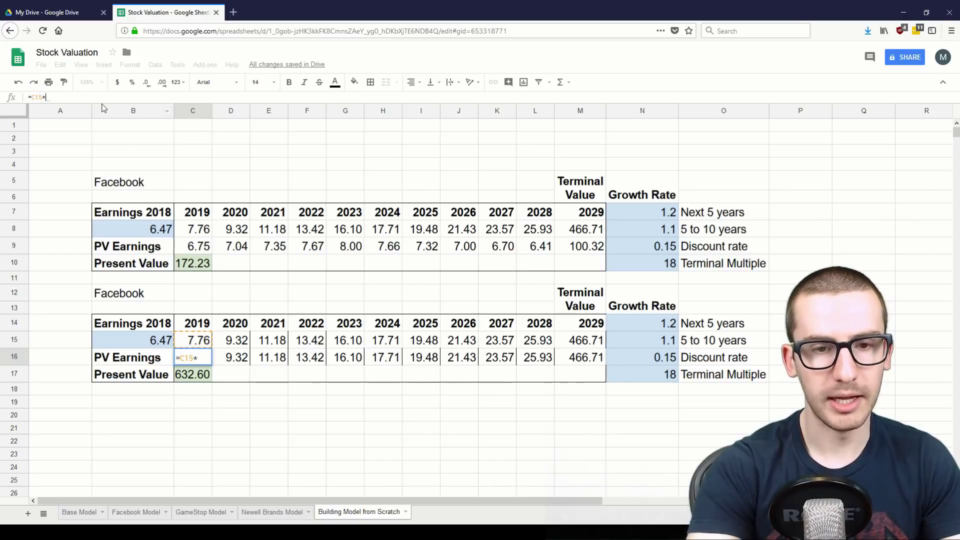
text((1+)
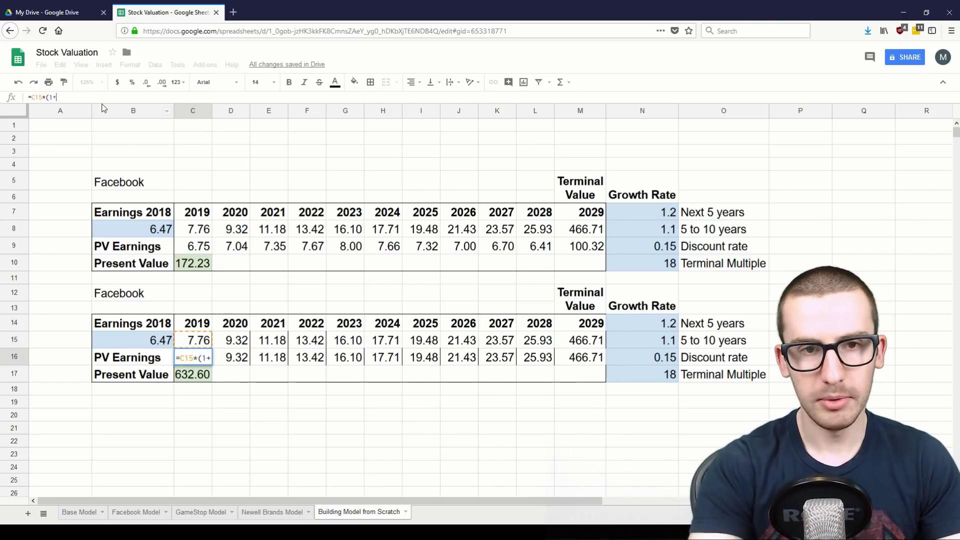
click(652, 360)
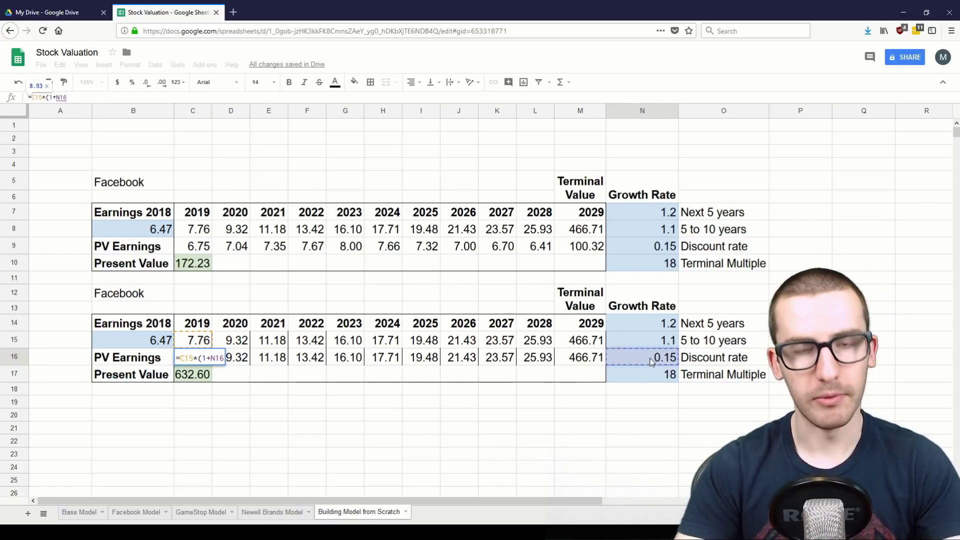
key(F4)
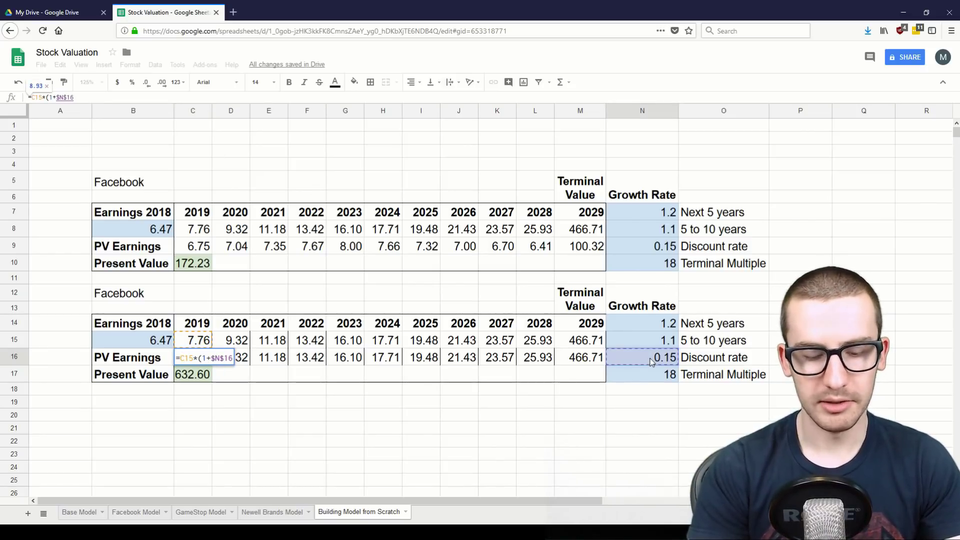
text())
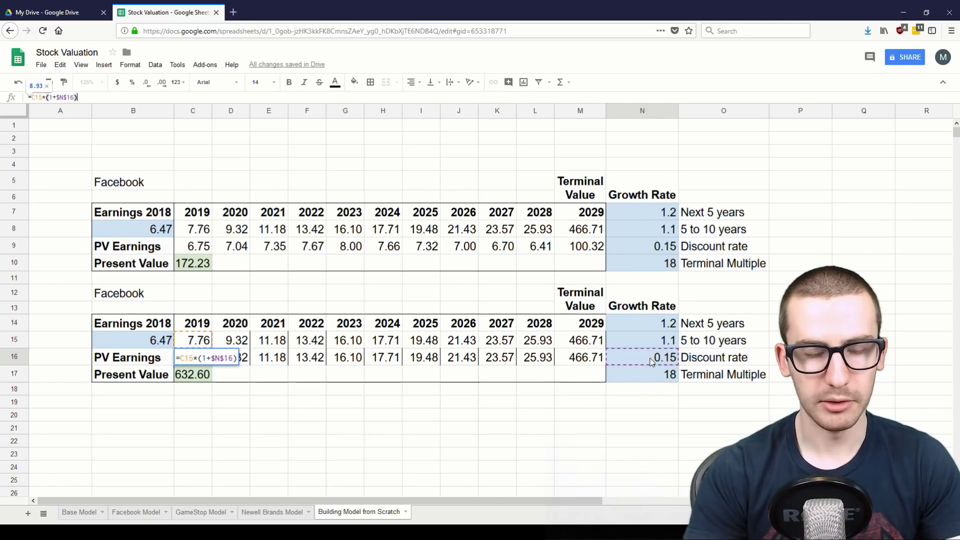
key(Return)
key(Up)
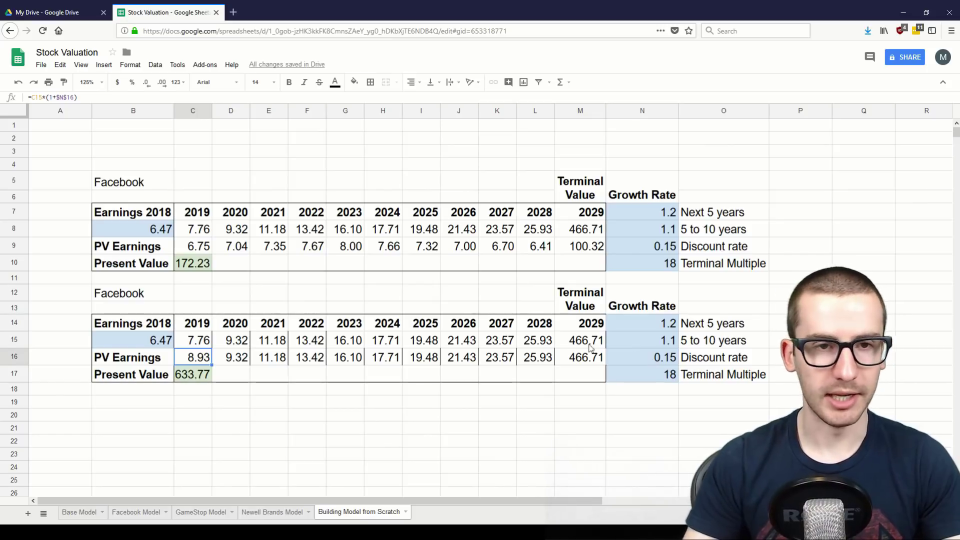
Raise the discount factor in C16 to the power of -1, giving =C15*(1+$N$16)^(-1).
key(F2)
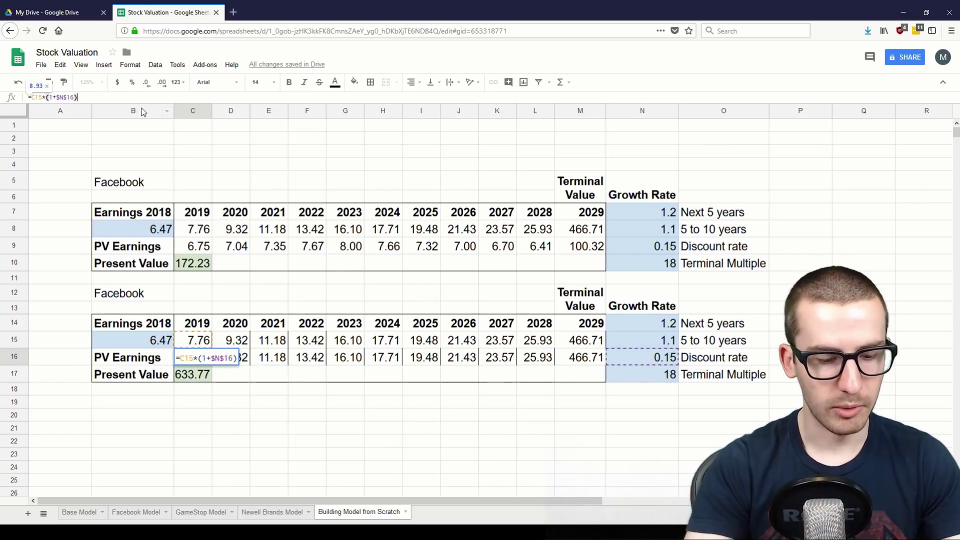
text(^)
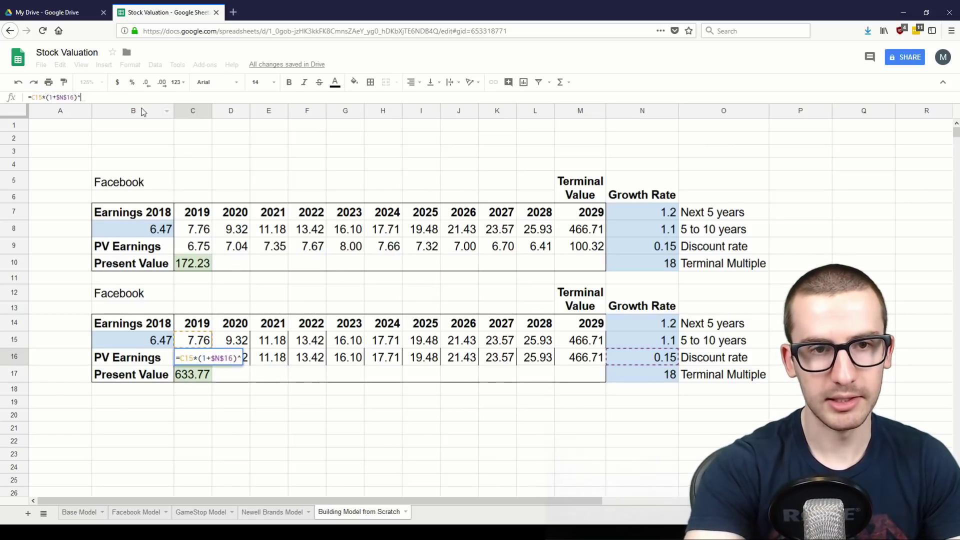
text(()
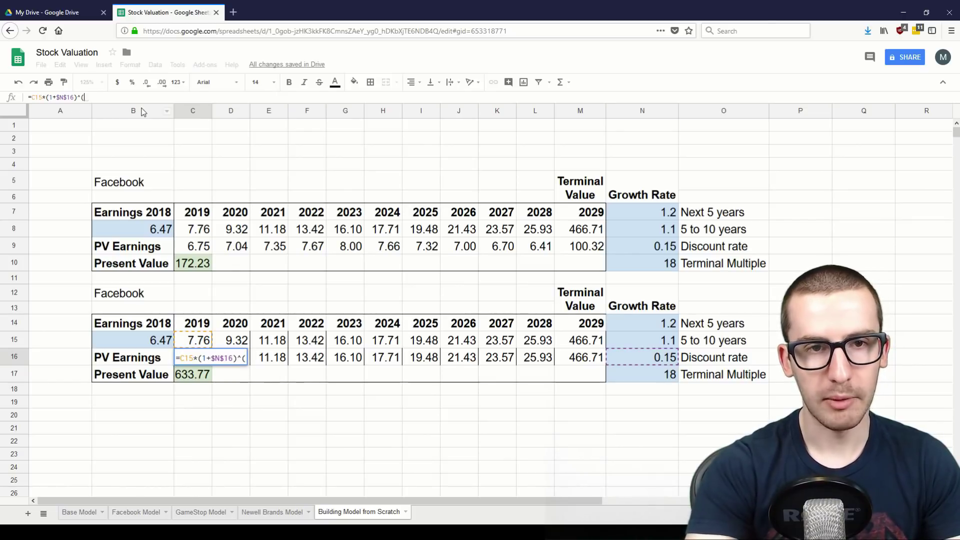
text(1)
key(BackSpace)
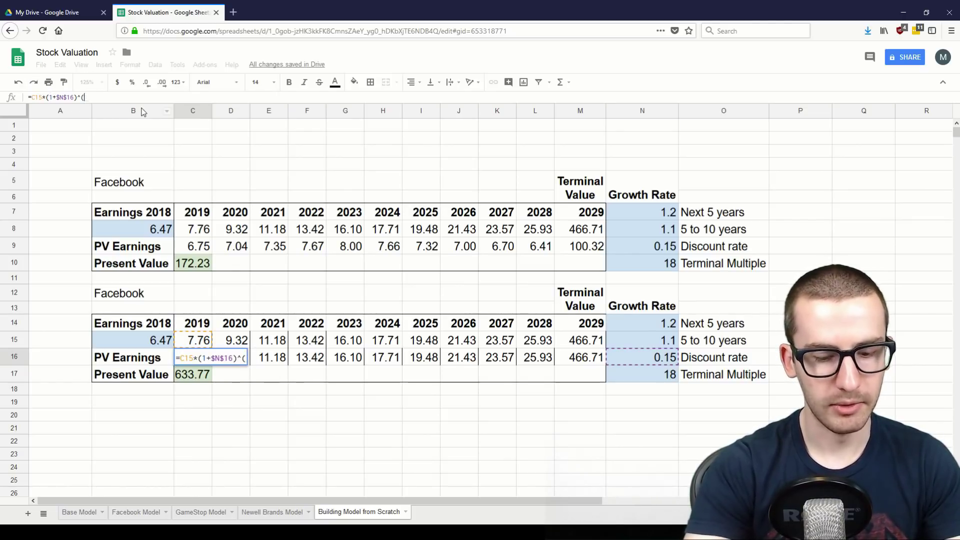
text(-1))
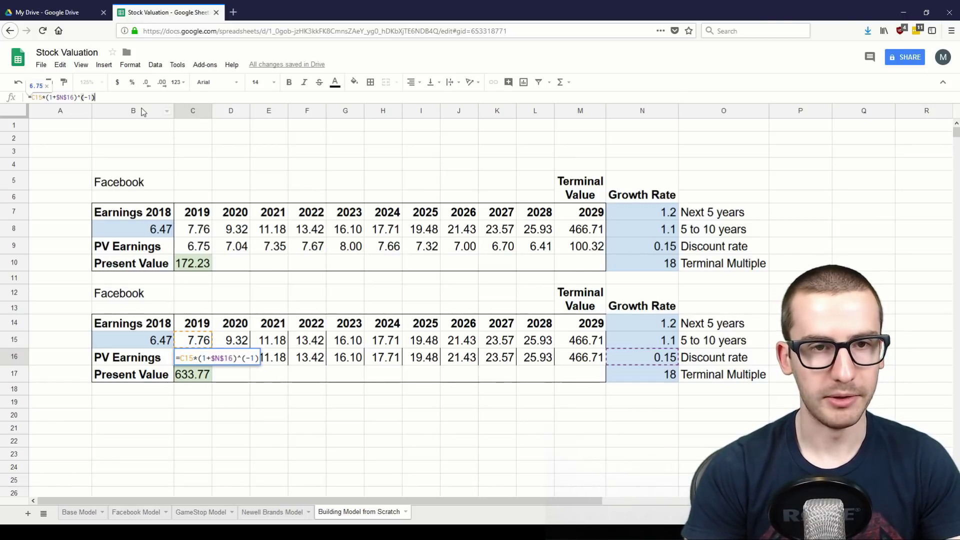
key(Return)
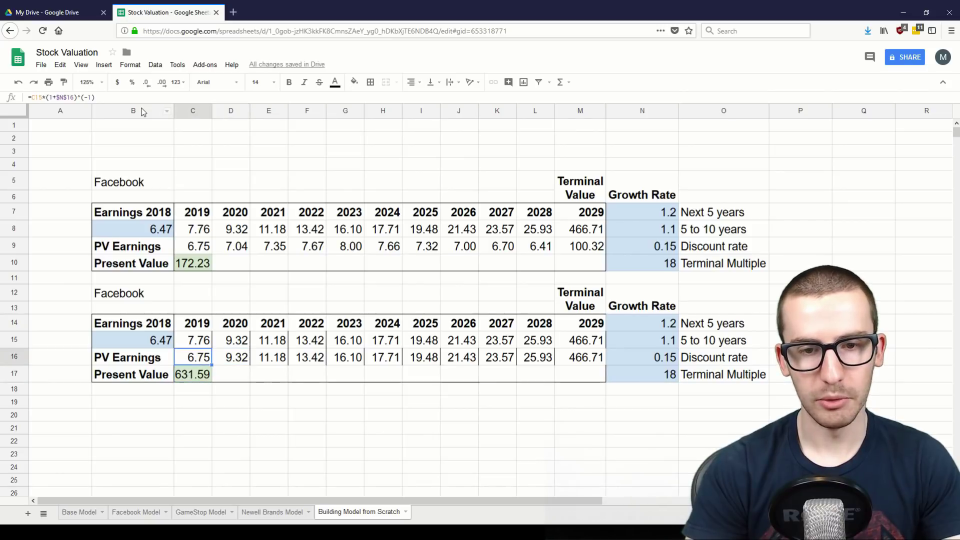
Compare the 2019 column of the copied Facebook table with the original table above it.
key(Up)
key(Up)
key(Up)
key(Up)
key(Up)
key(Up)
key(Up)
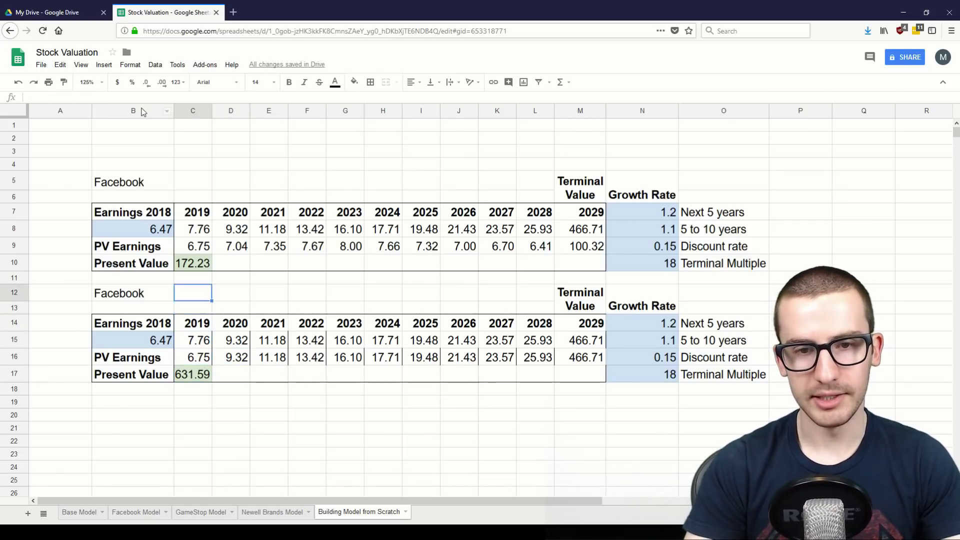
key(Down)
key(Down)
key(Down)
key(Down)
key(Down)
key(Down)
key(Down)
key(Down)
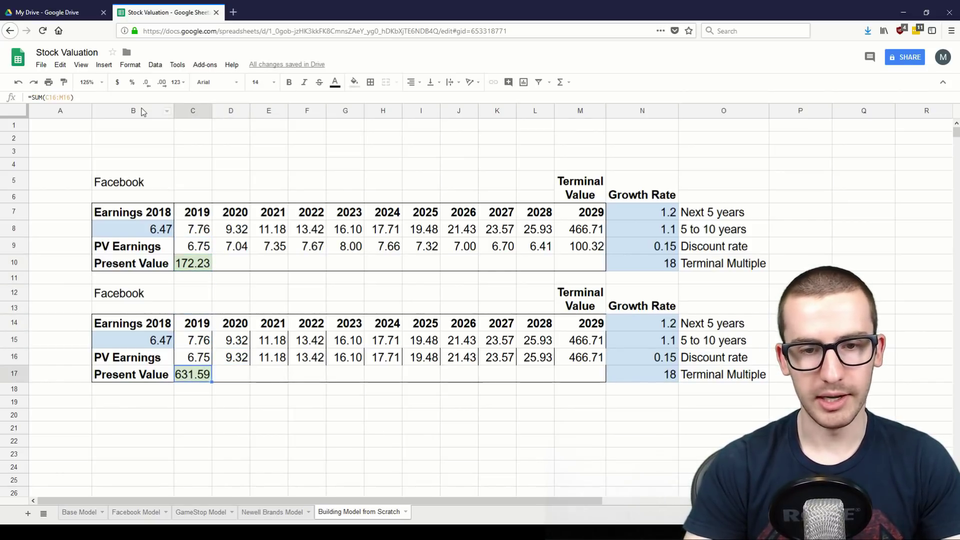
key(Up)
key(Up)
key(Down)
Fill the discounted PV earnings formula from C16 across through M16.
key(Right)
key(shift+Right)
key(shift+Right)
key(shift+Right)
key(shift+Right)
key(shift+Right)
key(shift+Right)
key(shift+Right)
key(shift+Right)
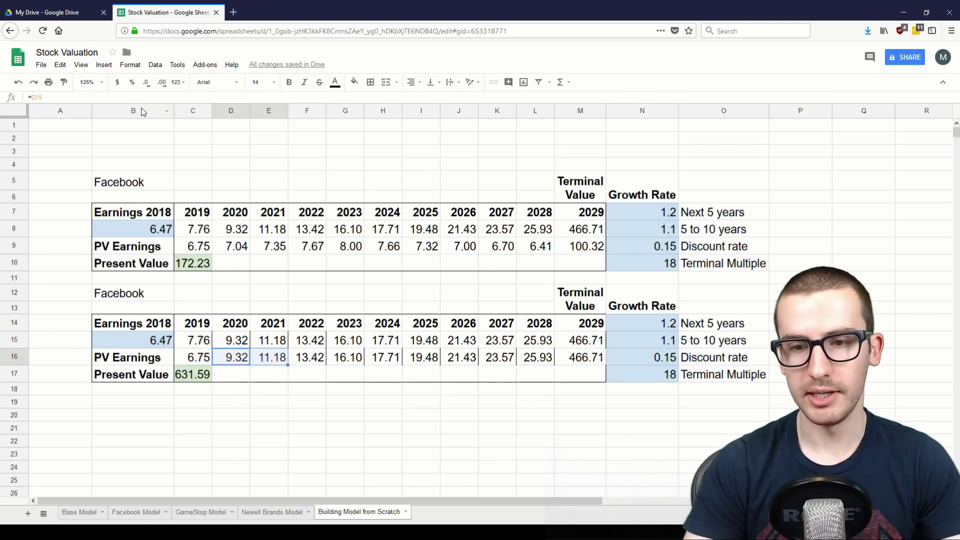
key(Left)
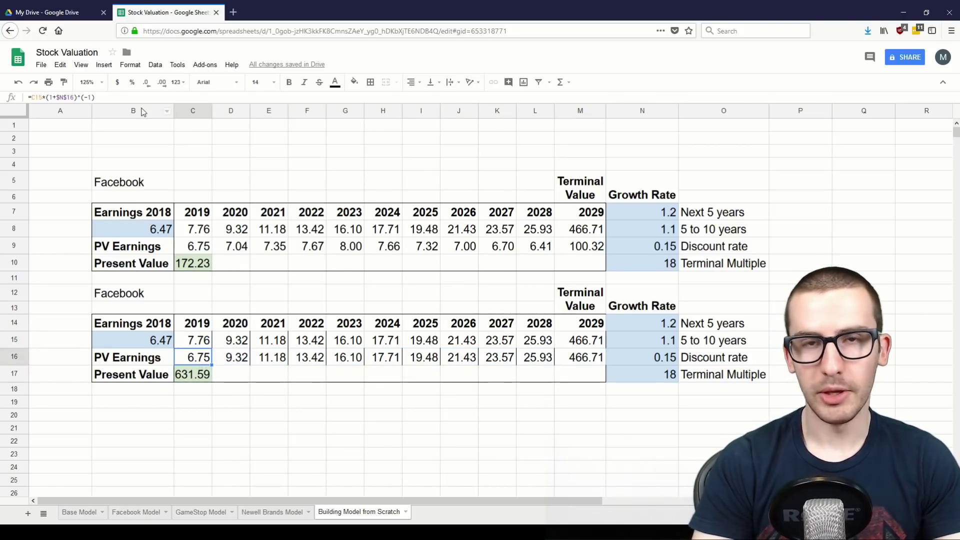
key(shift+Right)
key(shift+Right)
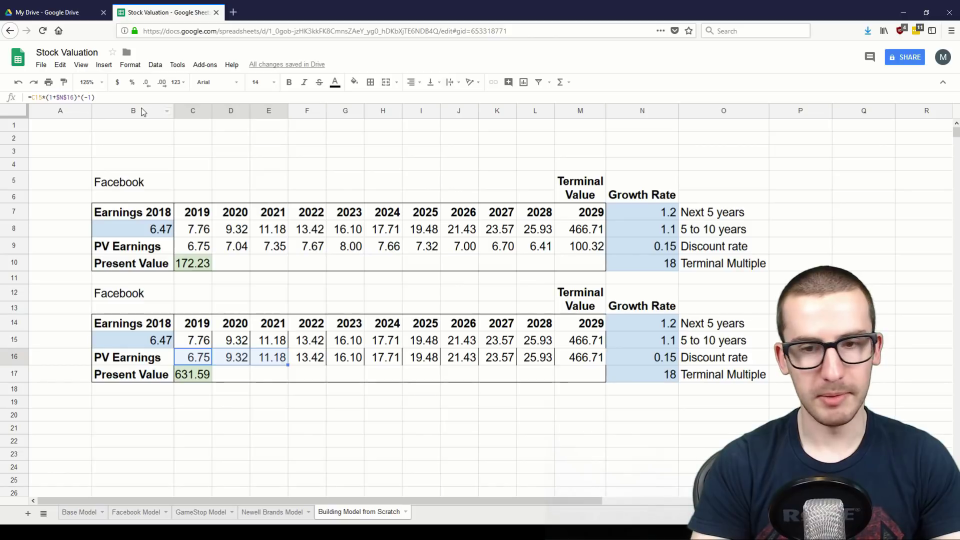
key(shift+Right)
key(shift+Right)
key(shift+Right)
key(shift+Right)
key(shift+Right)
key(shift+Right)
key(shift+Right)
key(shift+Right)
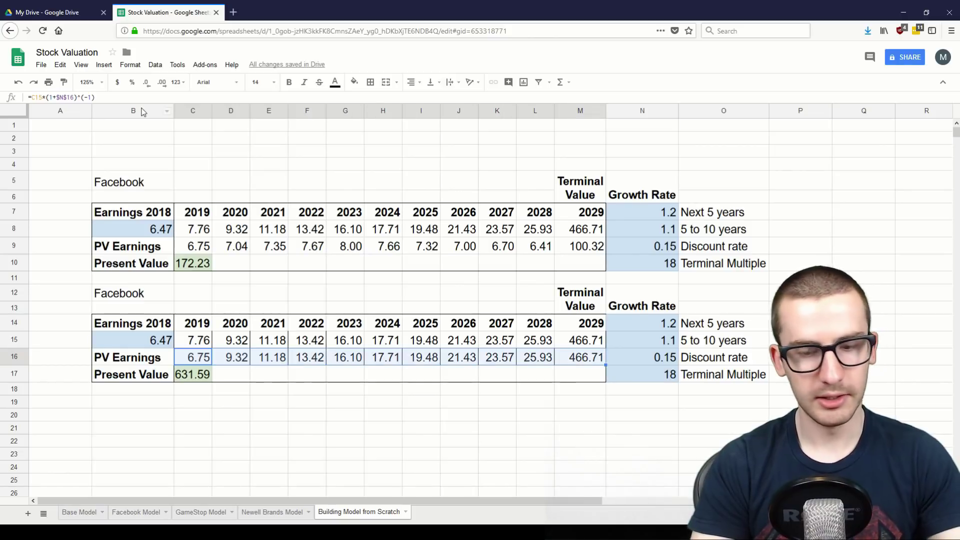
key(ctrl+r)
Change the discount exponent in the 2020 PV earnings formula in D16 to -2.
key(Right)
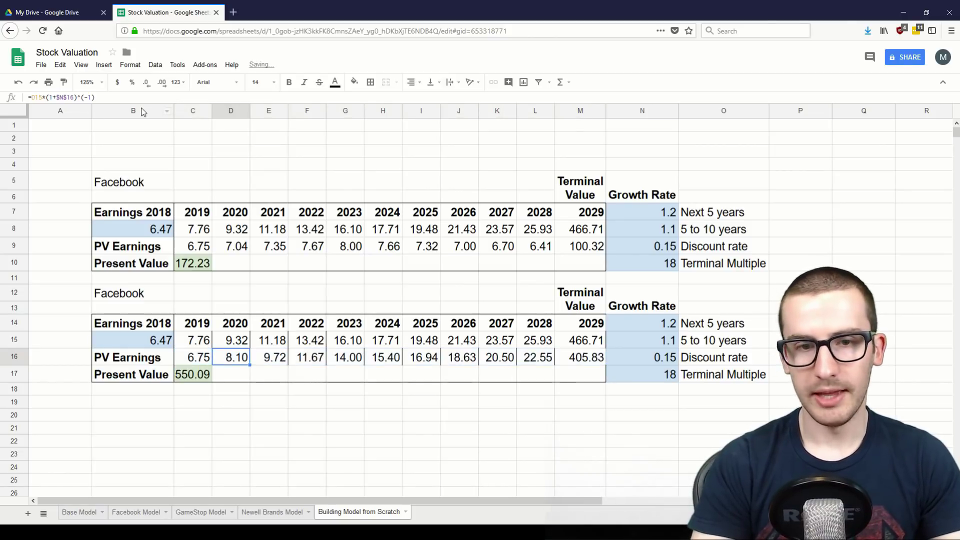
click(94, 99)
key(BackSpace)
text(2)
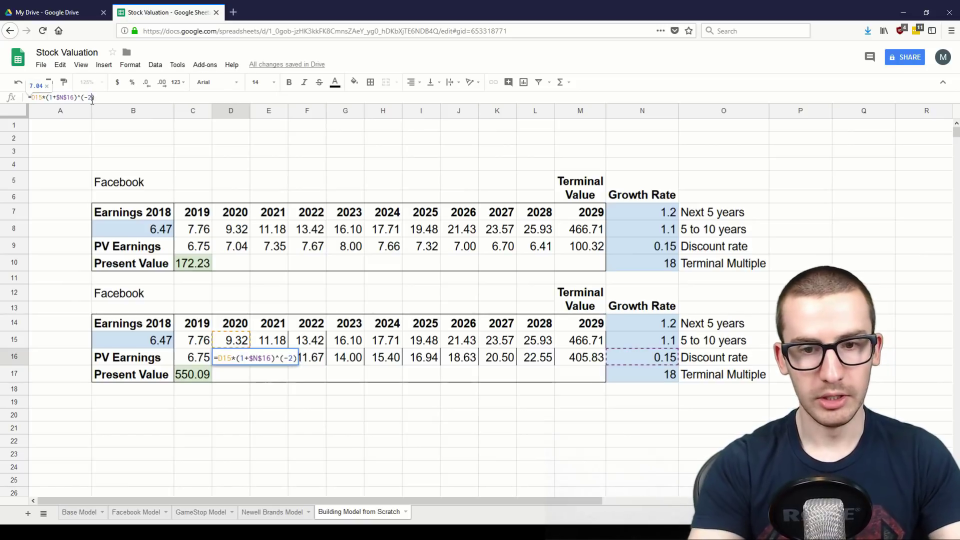
key(Return)
Change the discount exponent in the 2021 PV earnings formula in E16 to -3.
key(Right)
key(Up)
click(93, 99)
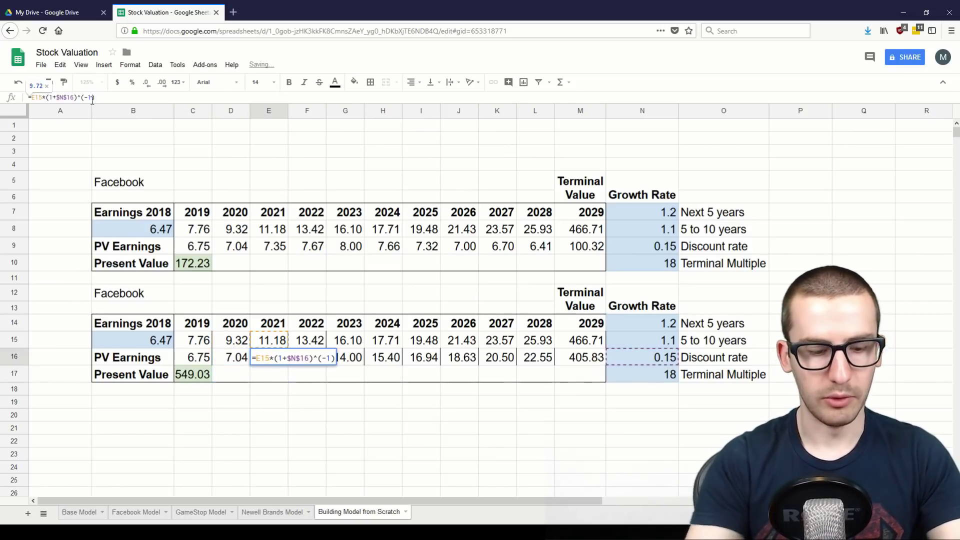
key(BackSpace)
text(3)
key(Return)
key(Right)
key(Up)
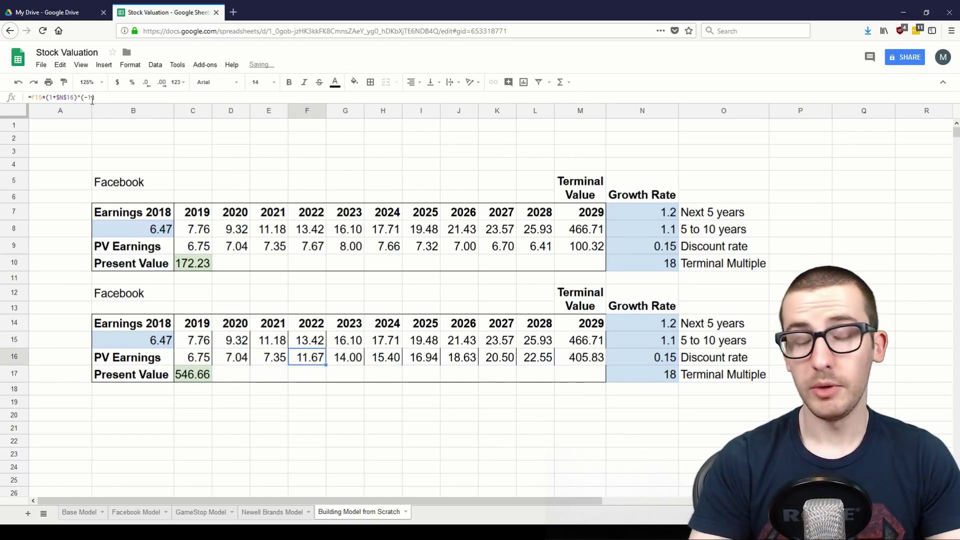
Replace the fixed exponent in C16 with a year-based one, giving =C15*(1+$N$16)^($C$14-C14-1).
key(Left)
key(Left)
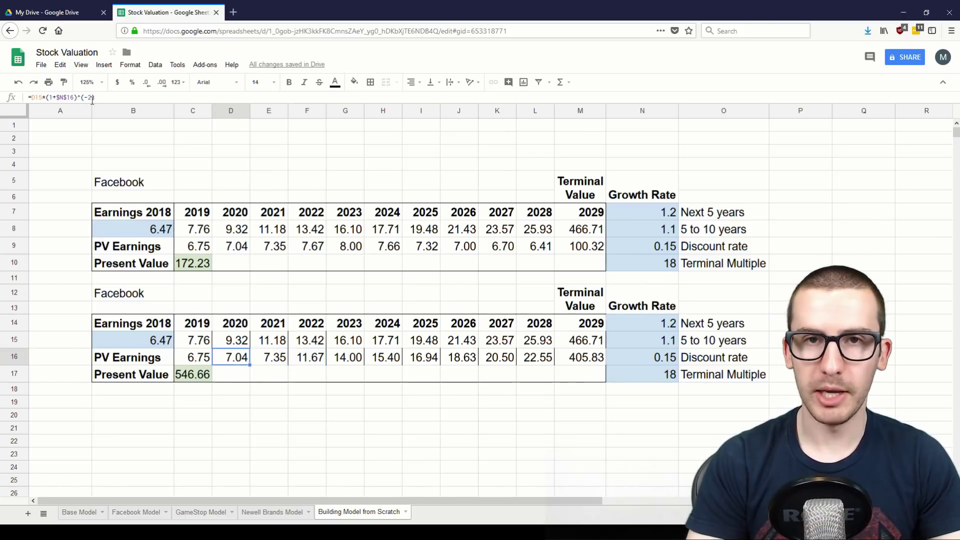
key(Left)
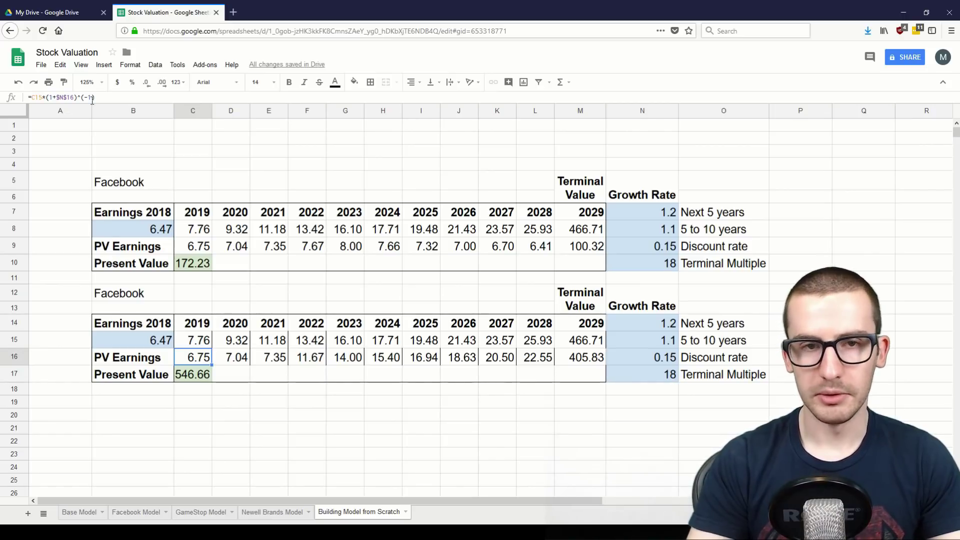
click(92, 100)
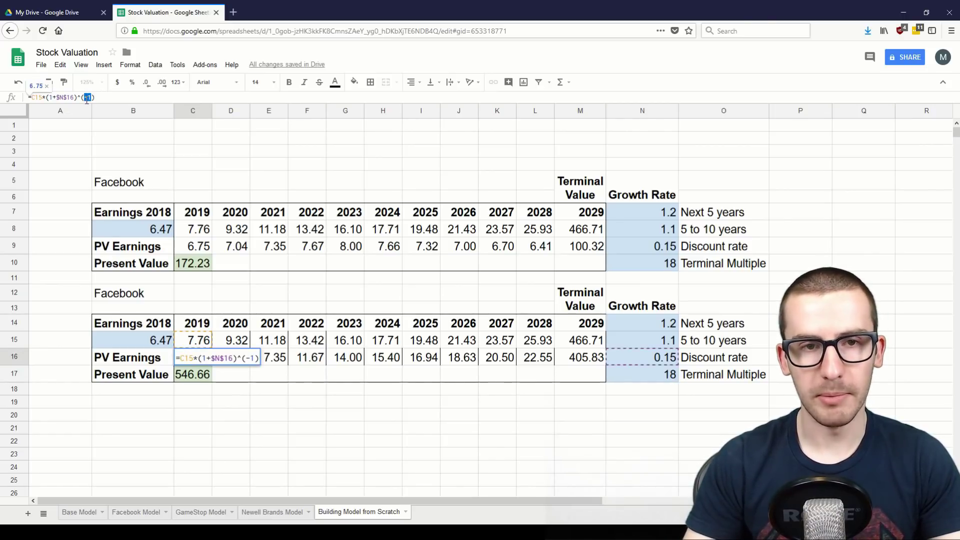
double_click(86, 100)
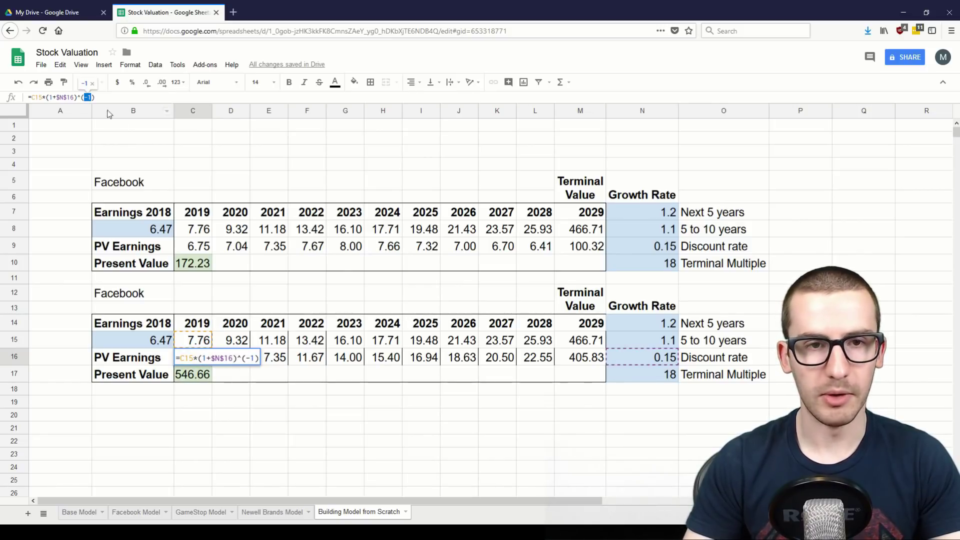
click(89, 98)
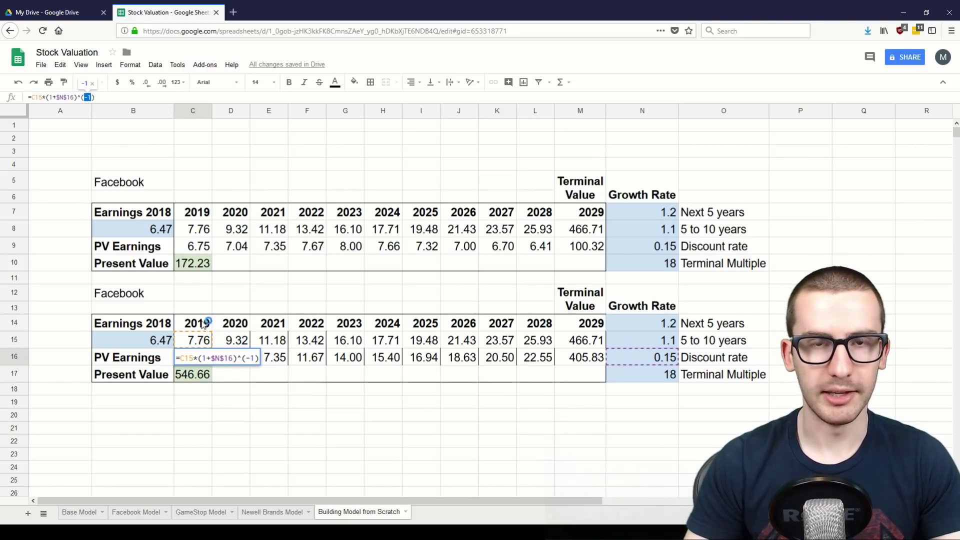
key(End)
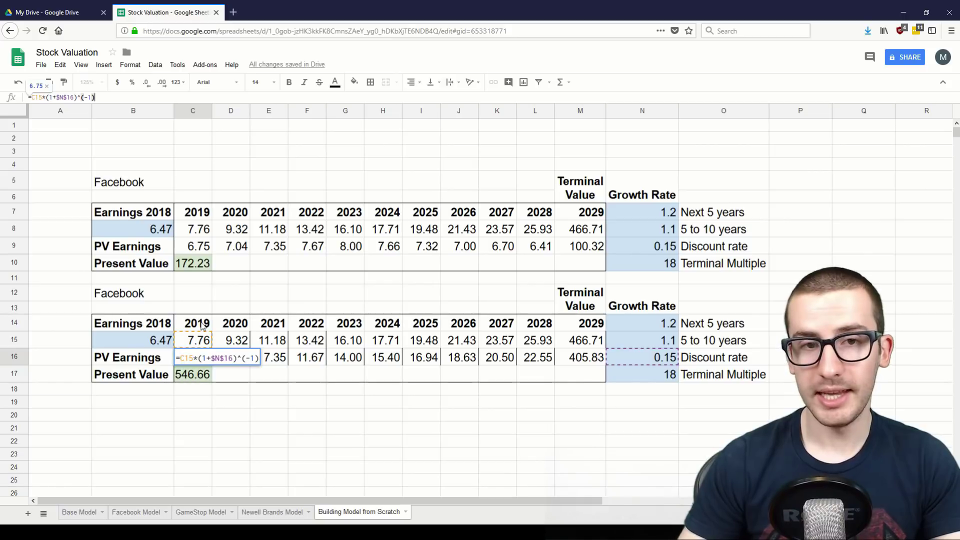
key(BackSpace)
key(BackSpace)
key(BackSpace)
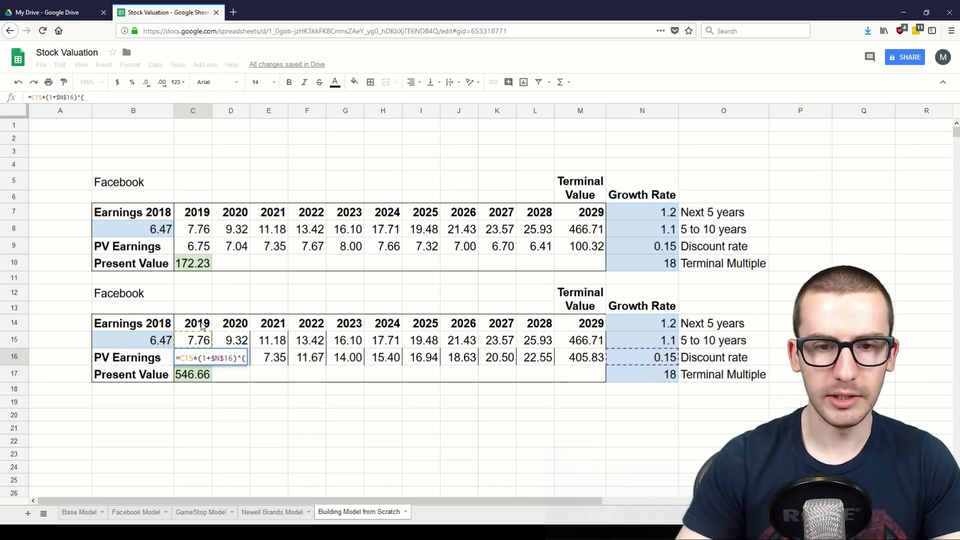
click(202, 326)
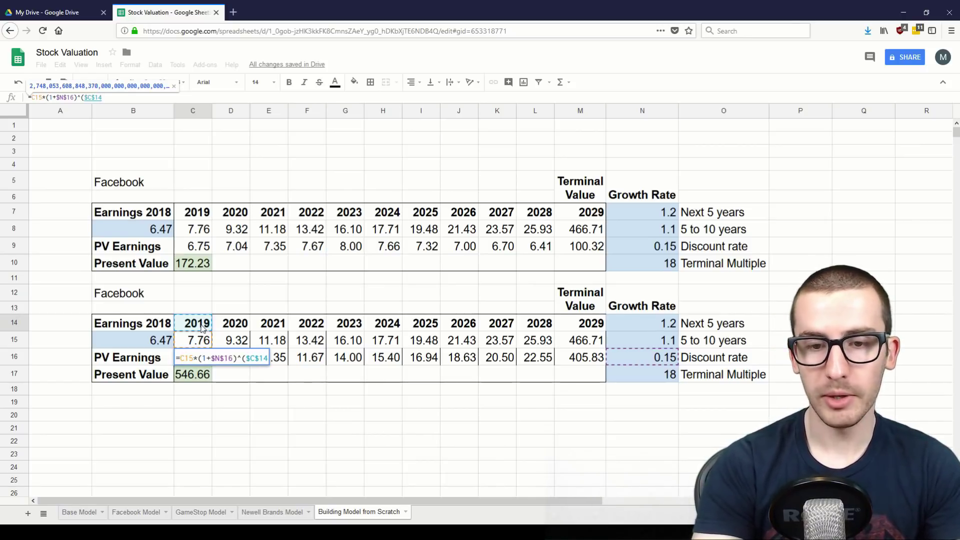
text(-)
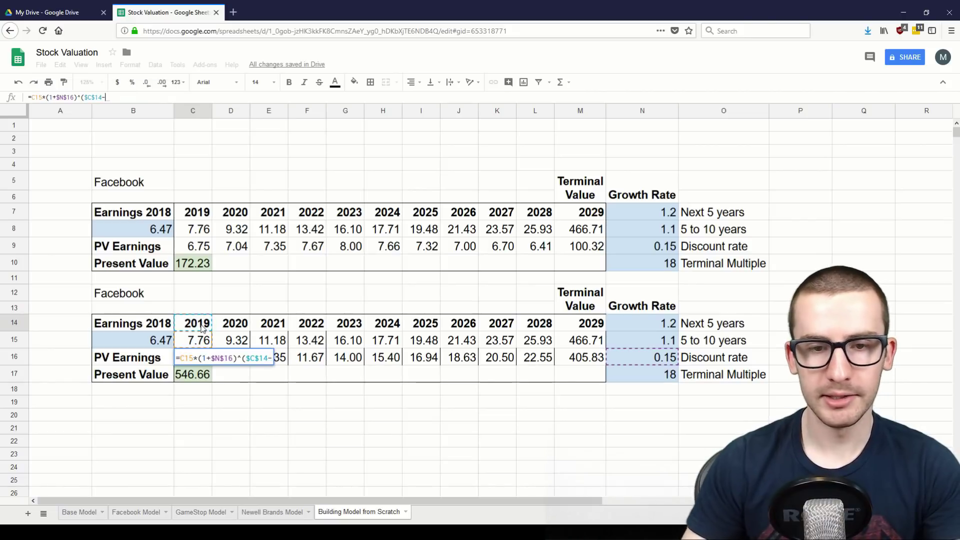
click(202, 328)
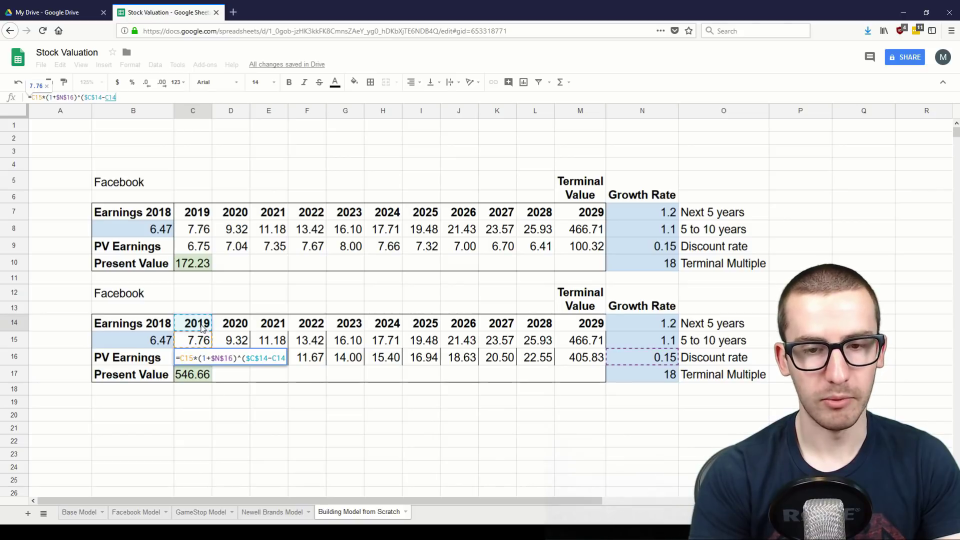
text(-1)
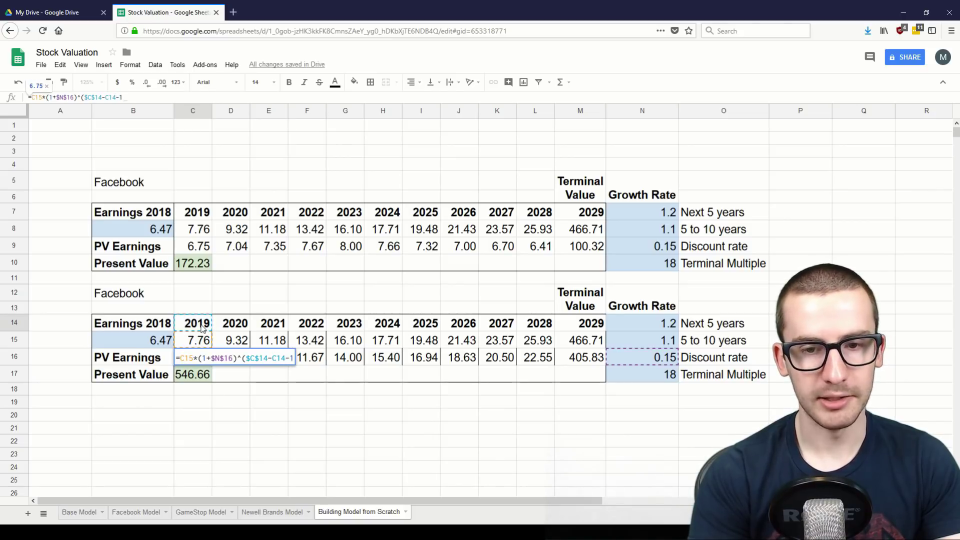
key(Return)
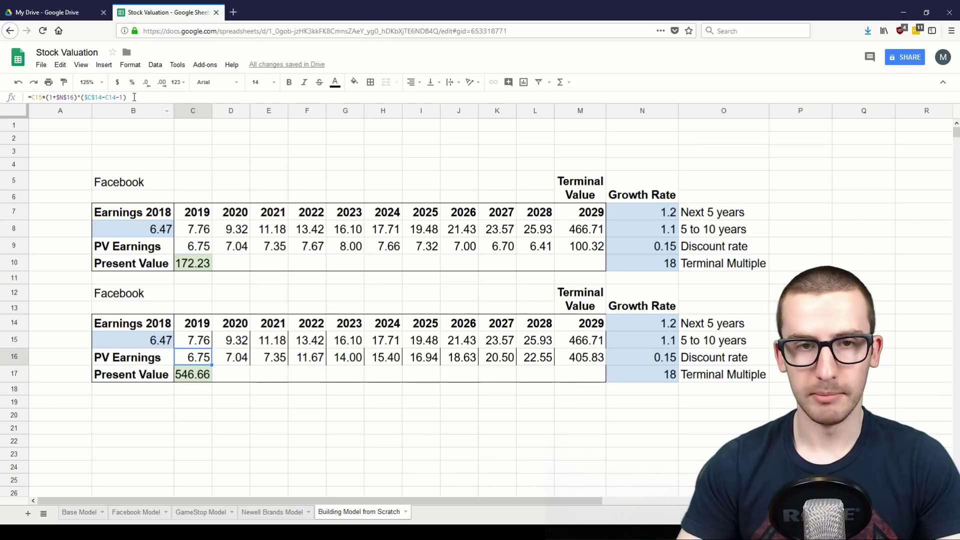
Enter the test exponent formula =$C$14-C14-1 in C19 below the lower Facebook model.
click(210, 403)
text(=)
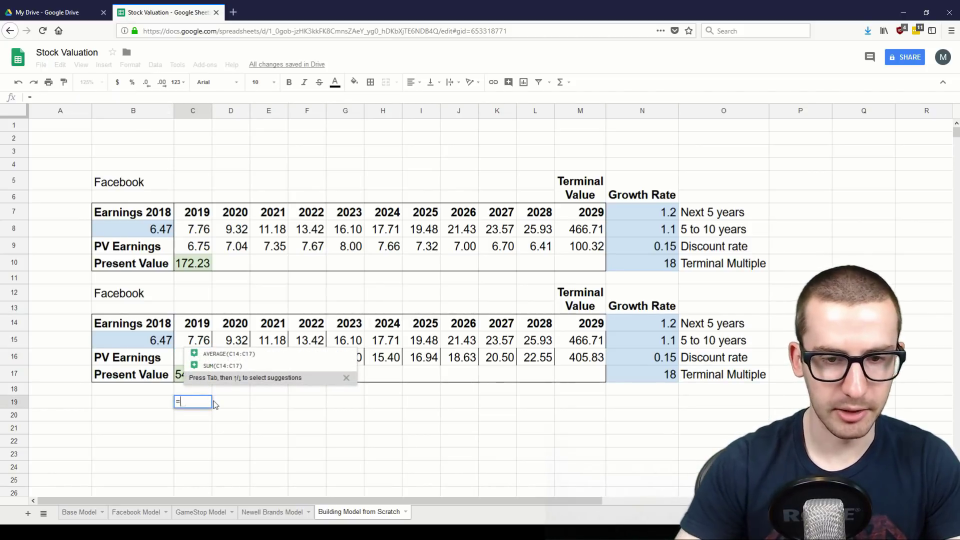
click(195, 324)
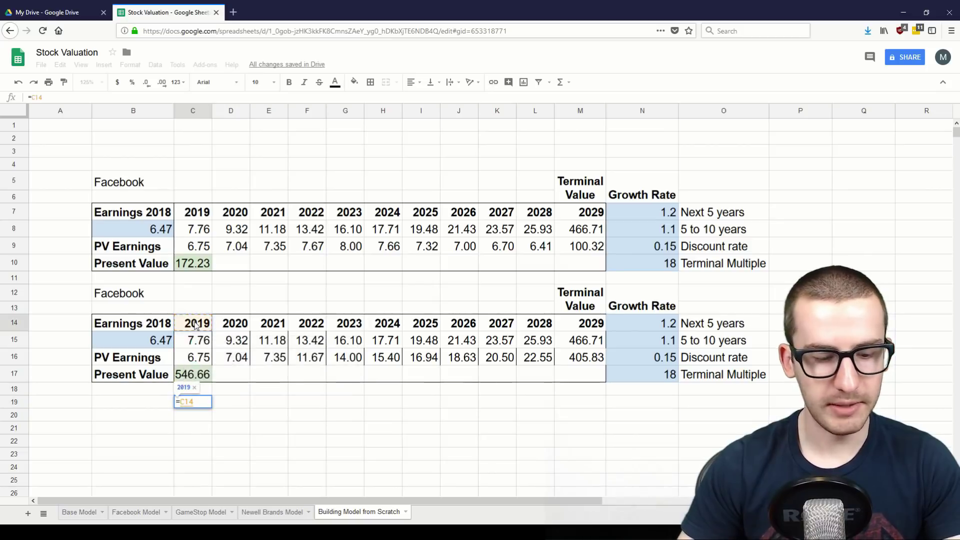
key(F4)
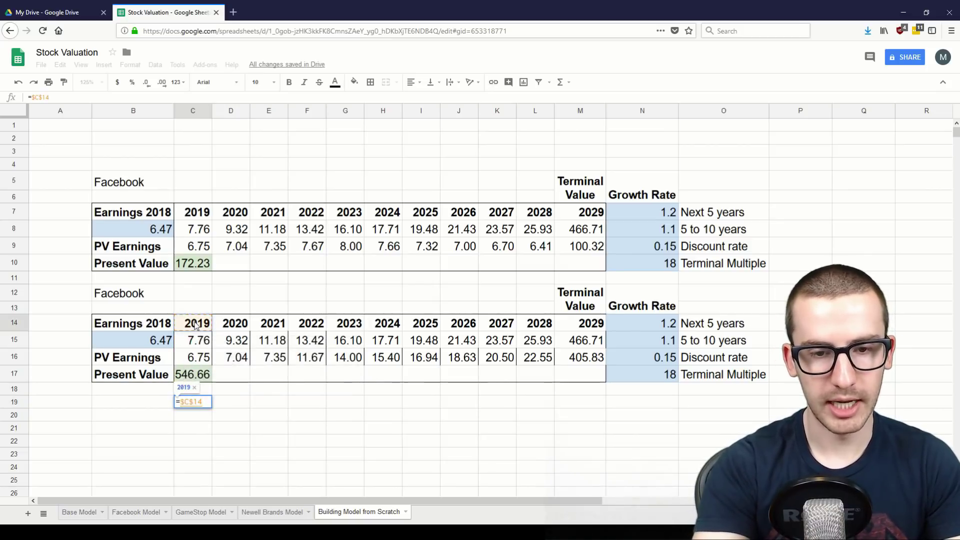
text(-)
click(195, 324)
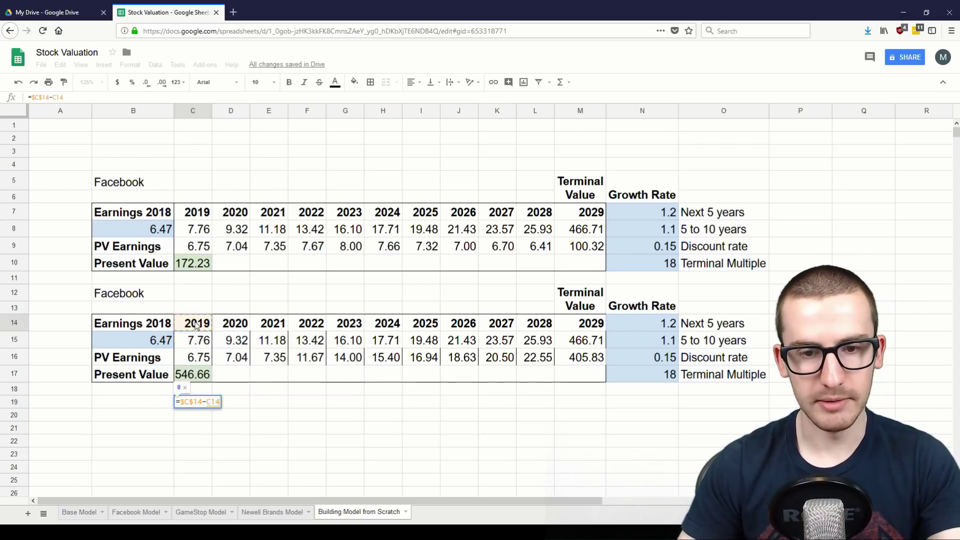
text(-1)
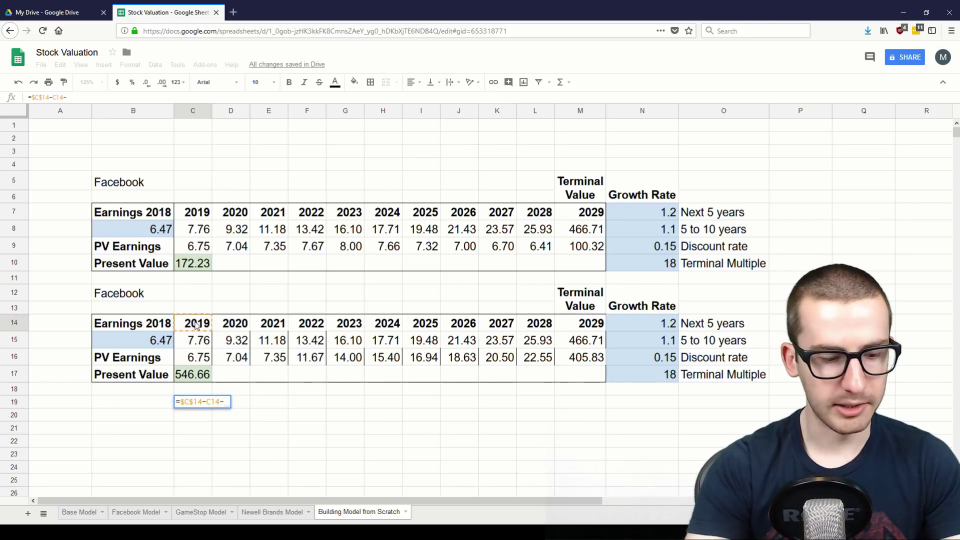
key(Return)
Fill the test exponent formula from C19 across through M19 and check the exponent under each year.
key(Up)
key(shift+Right)
key(shift+Right)
key(shift+Right)
key(shift+Right)
key(shift+Right)
key(shift+Right)
key(shift+Right)
key(shift+Right)
key(shift+Right)
key(shift+Right)
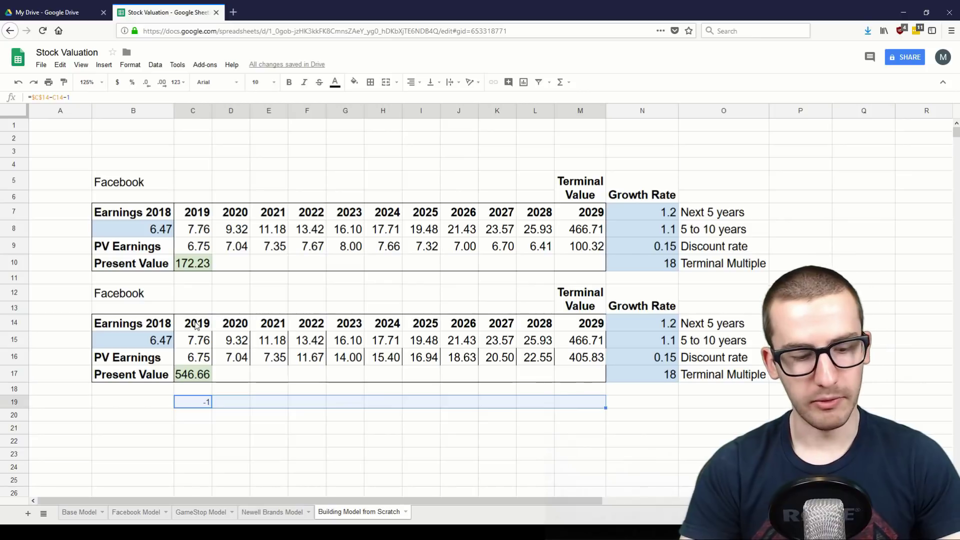
key(ctrl+r)
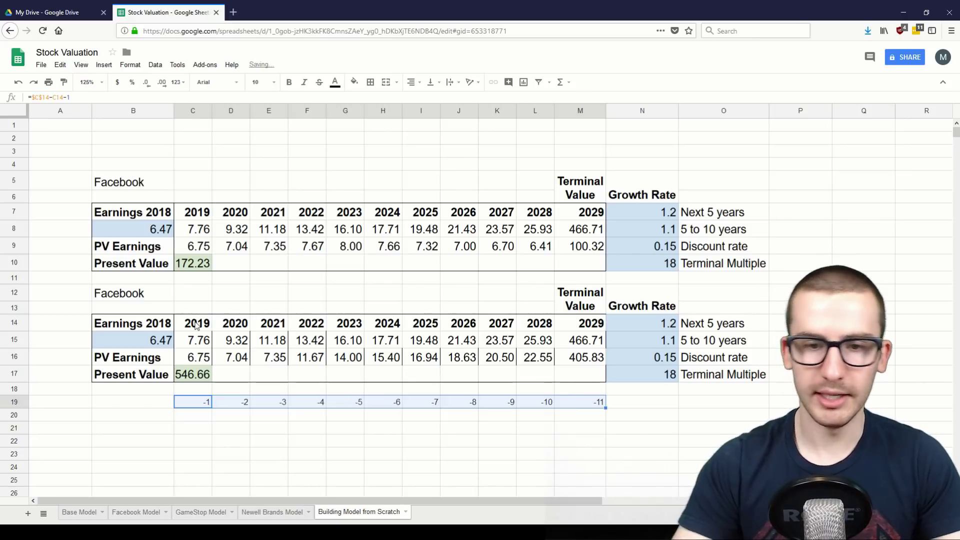
click(355, 403)
click(583, 406)
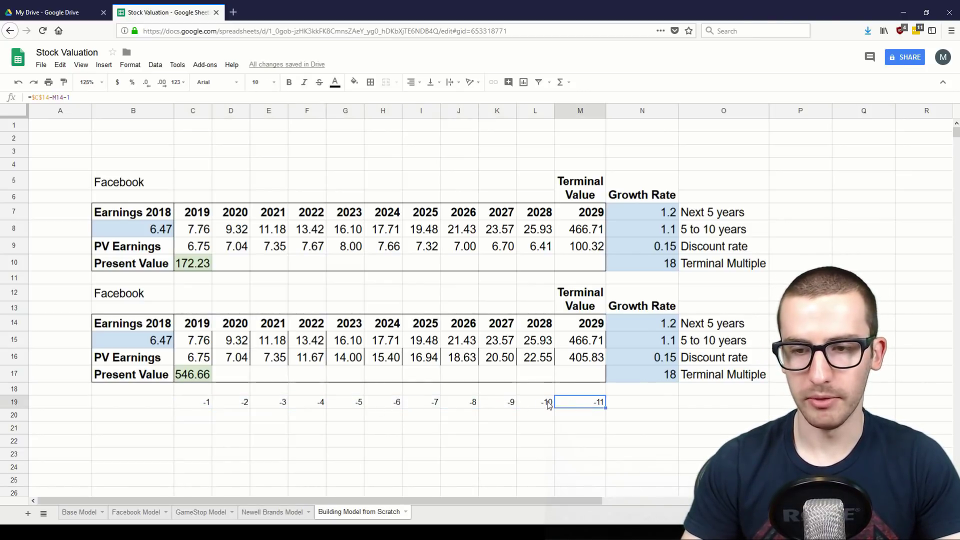
Fill the year-based discounted PV earnings formula from C16 across through M16 and compare the row with the original model's PV earnings.
click(208, 360)
drag(211, 364, 585, 364)
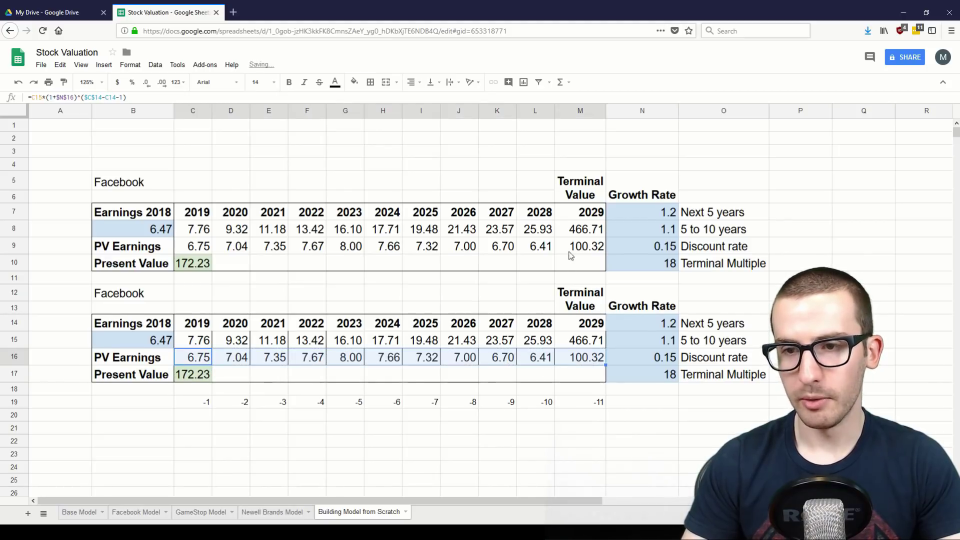
drag(575, 248, 204, 259)
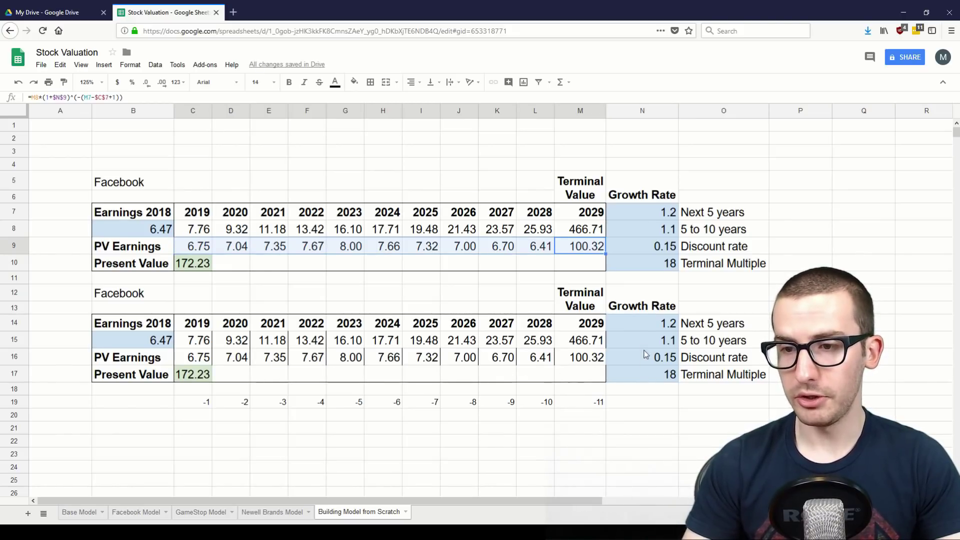
Set the 5 to 10 years growth rate to 1.2 in both Facebook models and compare their present values.
click(670, 342)
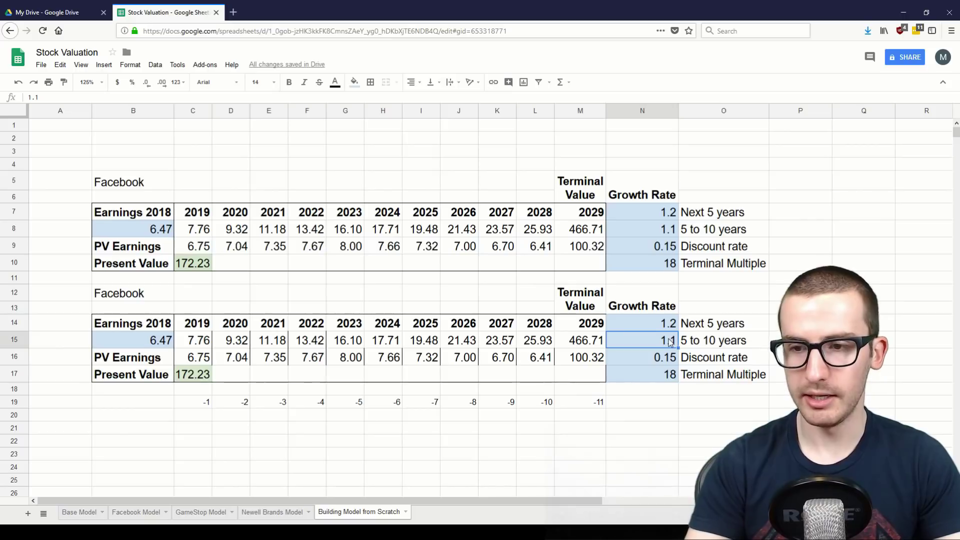
text(1.2)
key(Return)
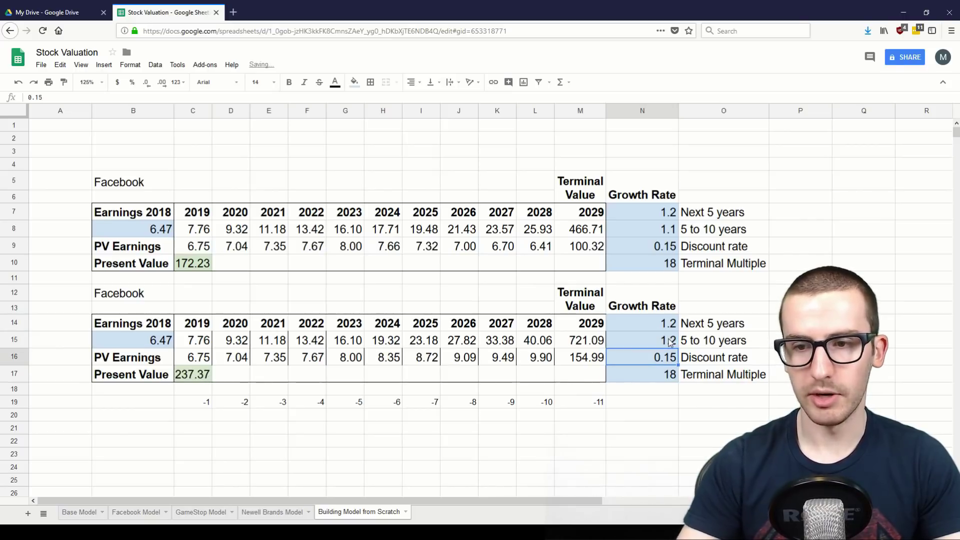
click(671, 231)
text(1.2)
key(Return)
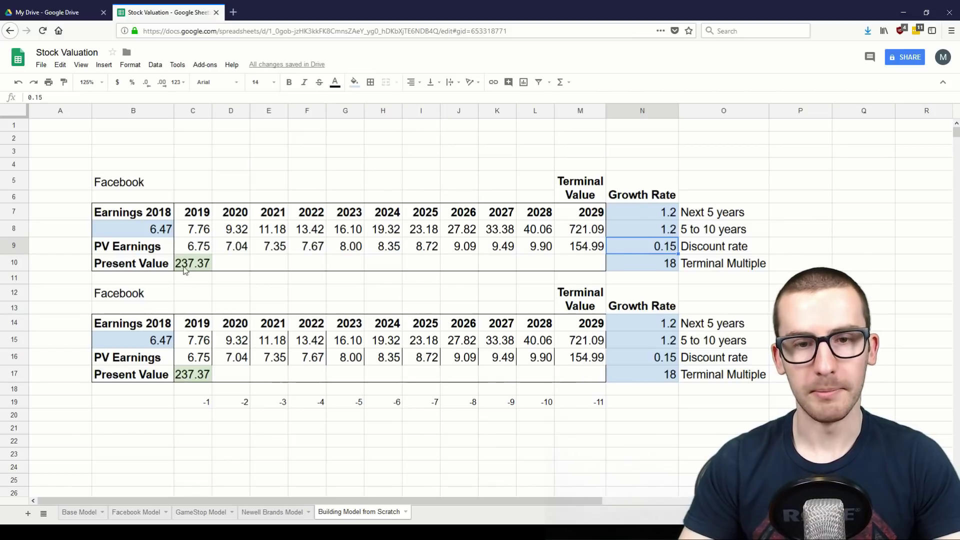
click(208, 264)
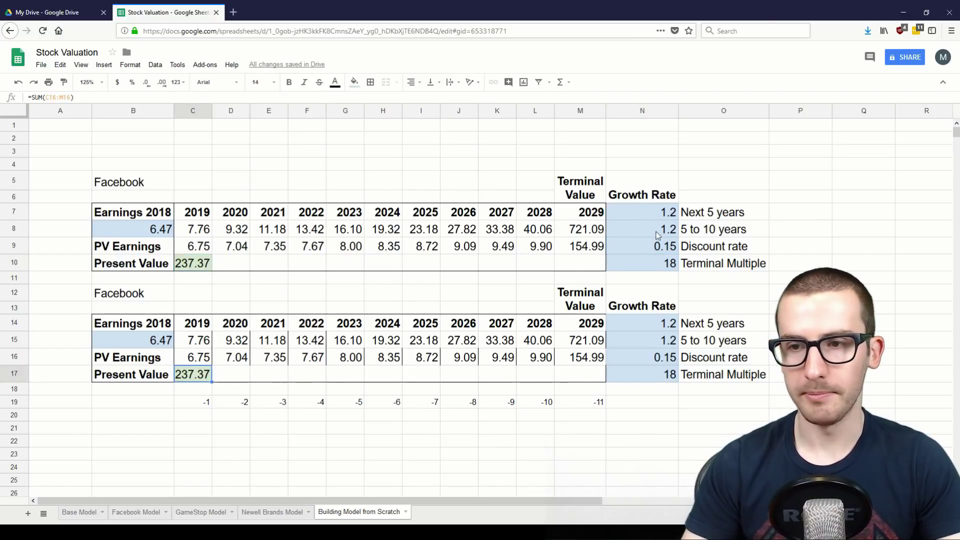
Set the upper model's 5 to 10 years growth rate to 1.1 and the lower model's next 5 years rate to 1.5.
click(673, 233)
text(.1)
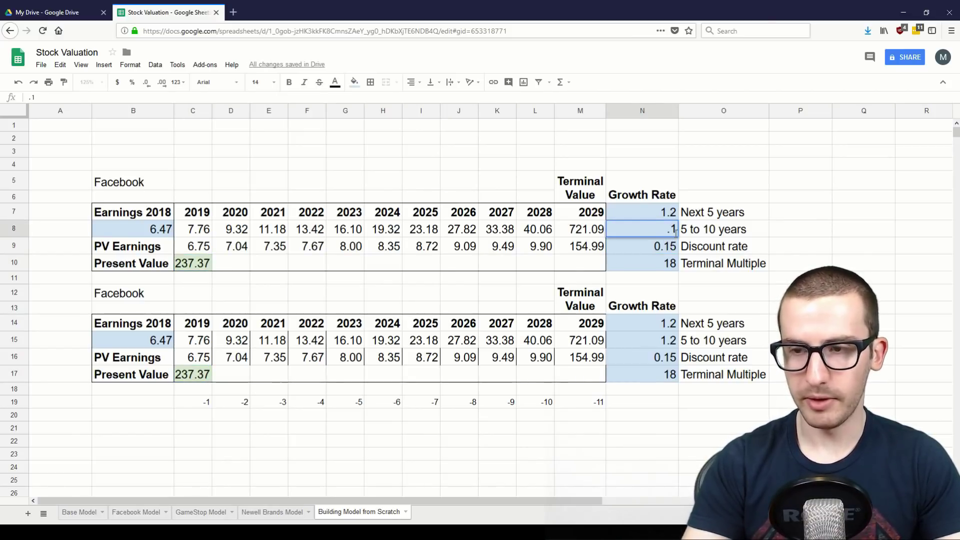
key(BackSpace)
key(BackSpace)
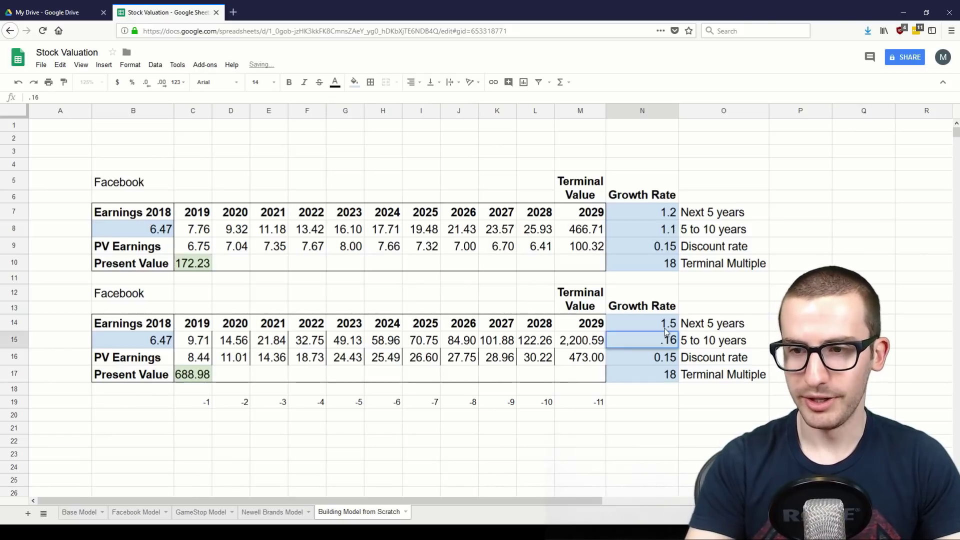
Set the lower model's 5 to 10 years growth rate to 1.16 and its discount rate to 0.12.
key(BackSpace)
key(BackSpace)
key(BackSpace)
text(1.16)
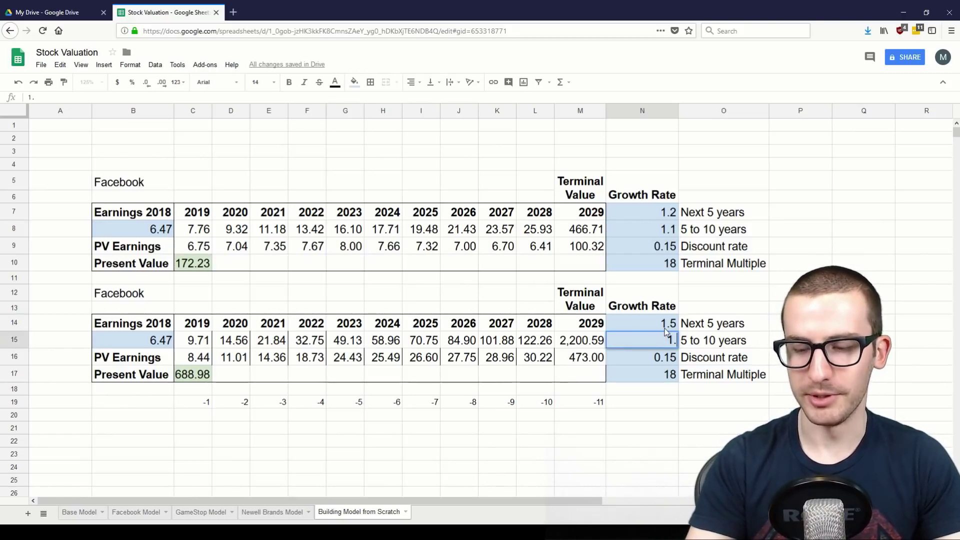
key(Return)
text(.)
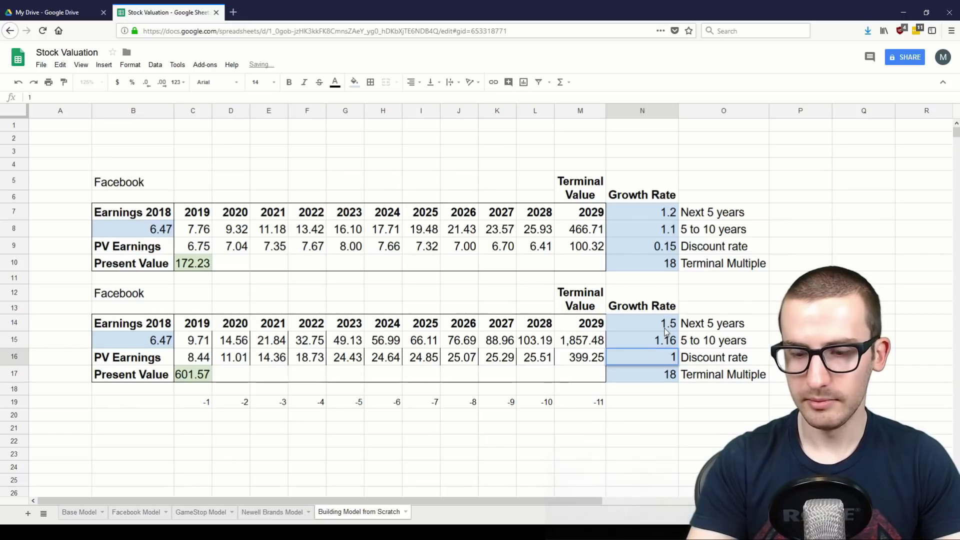
text(12)
key(Return)
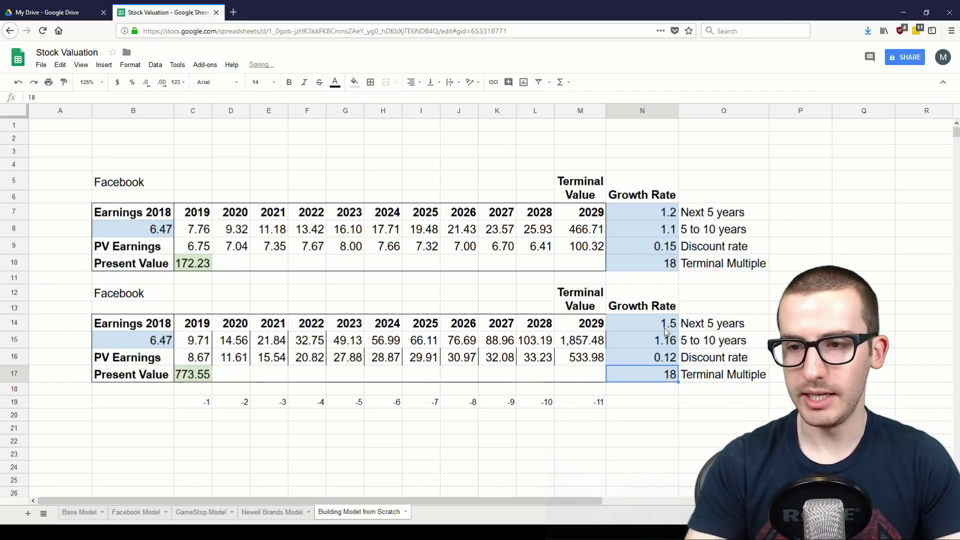
click(195, 374)
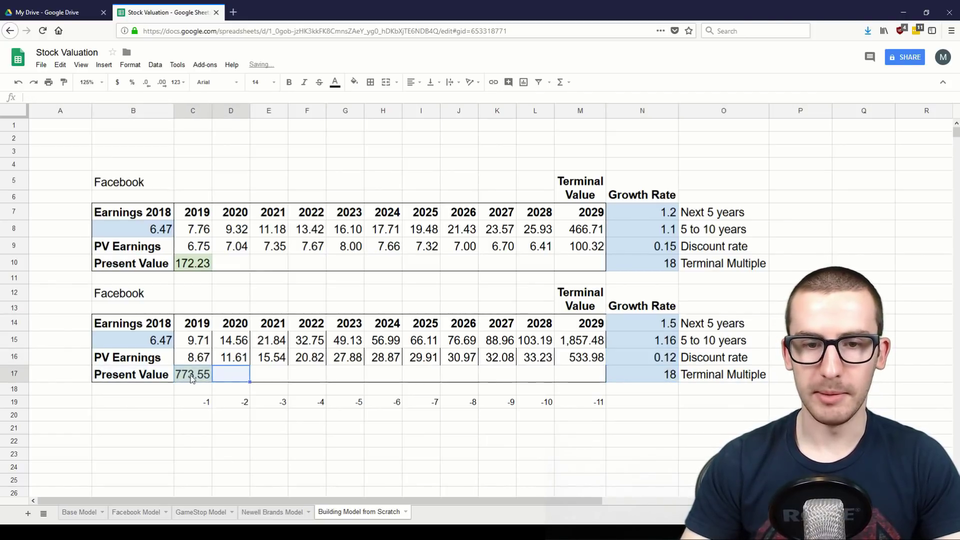
drag(665, 324, 665, 375)
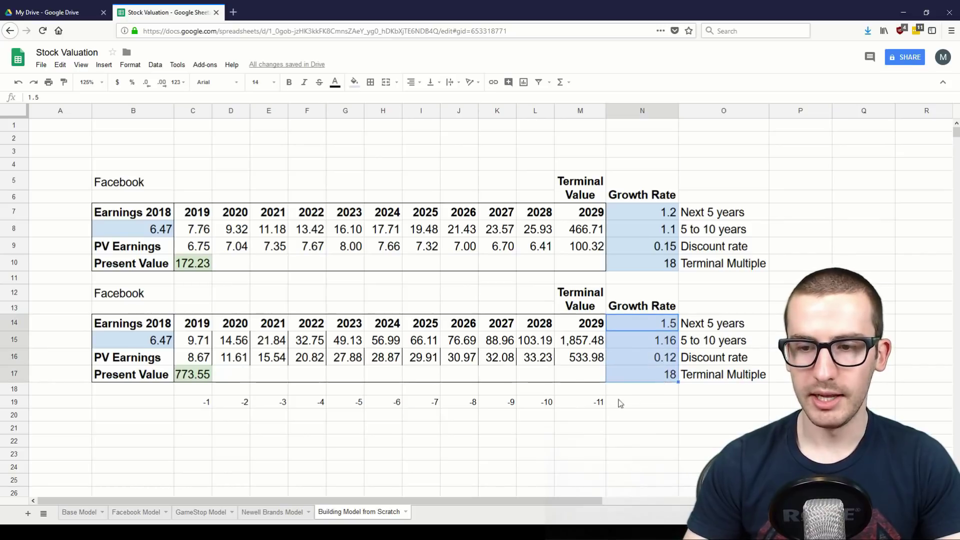
Clear the test exponent values from C19 through M19.
drag(604, 405, 209, 409)
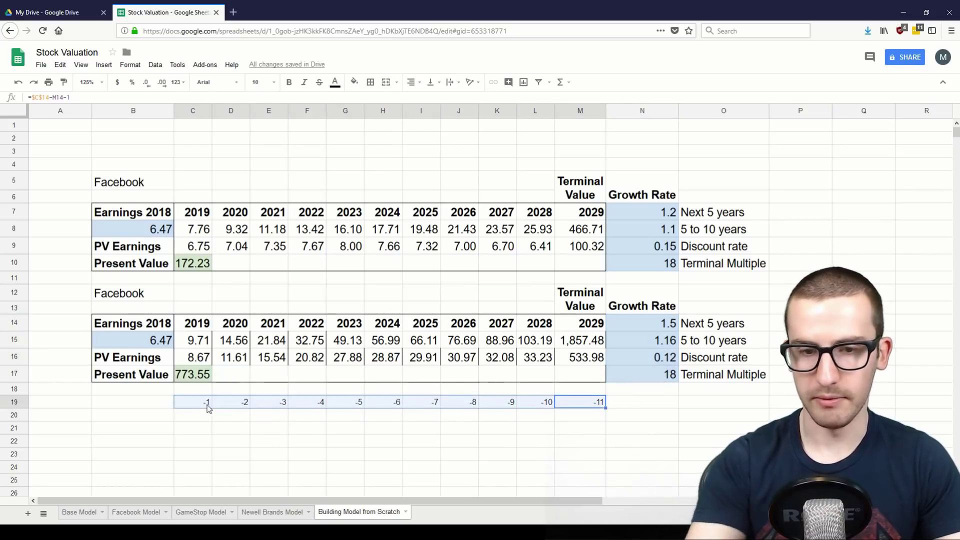
key(ctrl+z)
key(ctrl+z)
Remove all borders from C14:M17 in the lower model and apply a single outer border around that range.
click(370, 82)
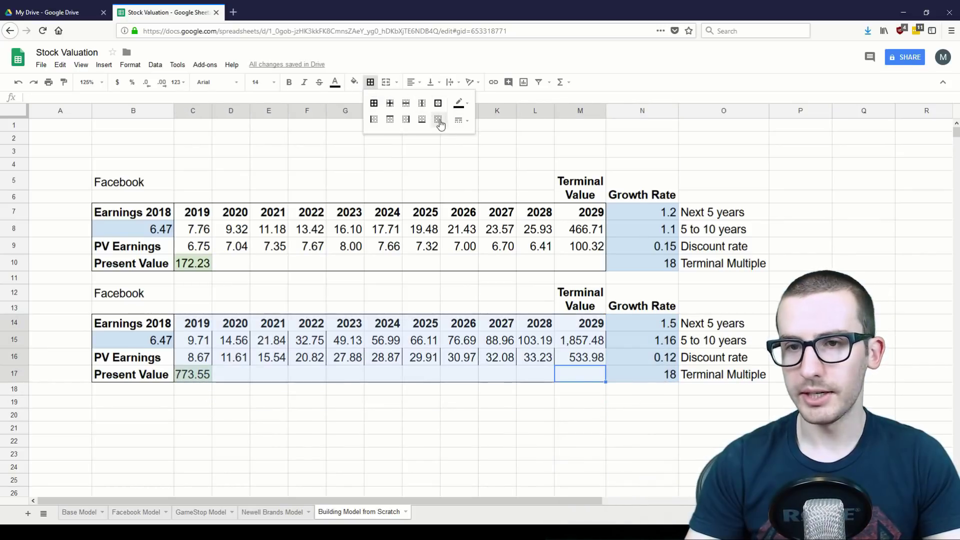
click(438, 120)
click(370, 81)
click(370, 81)
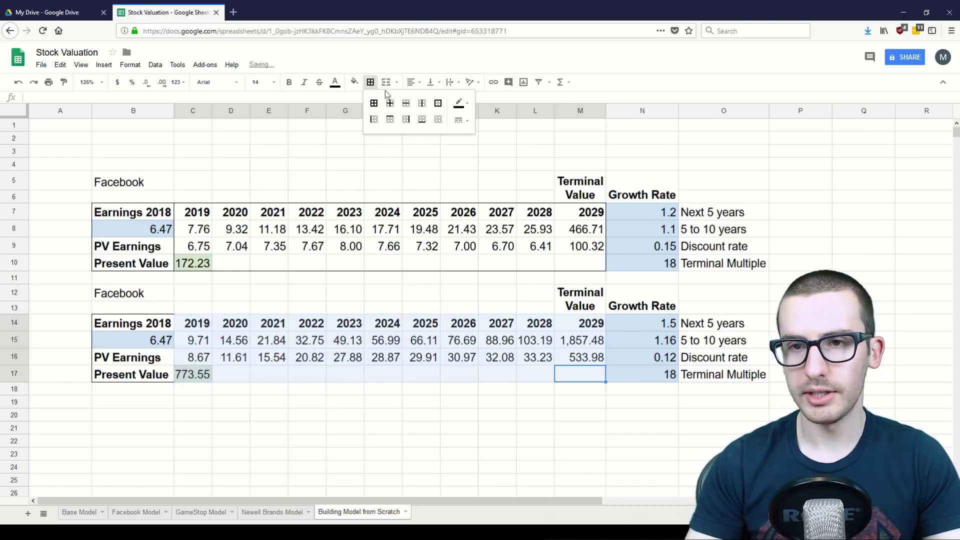
click(438, 106)
click(567, 337)
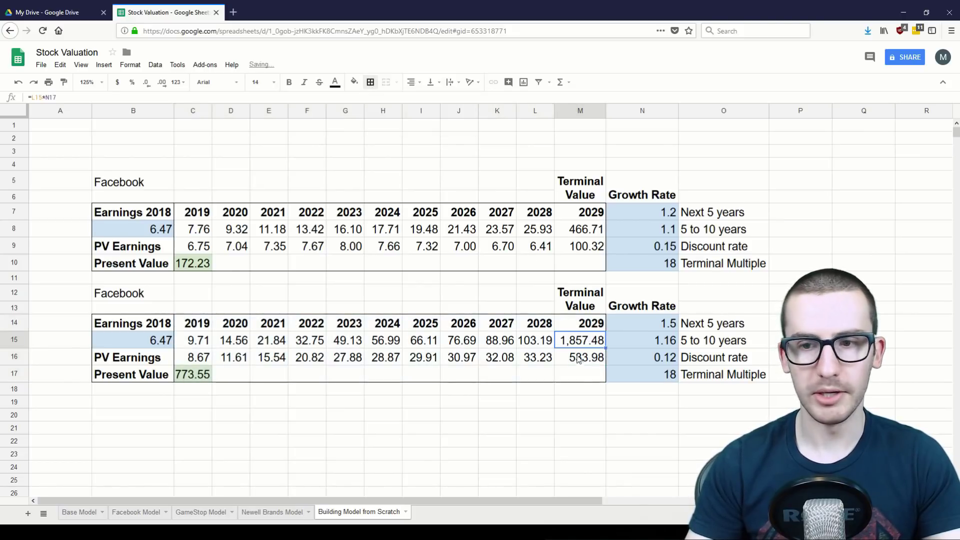
click(579, 390)
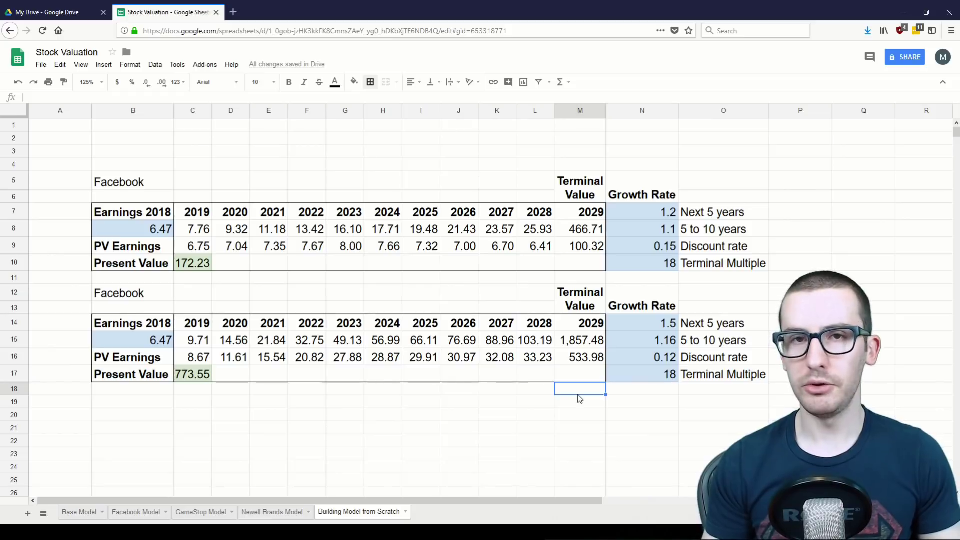